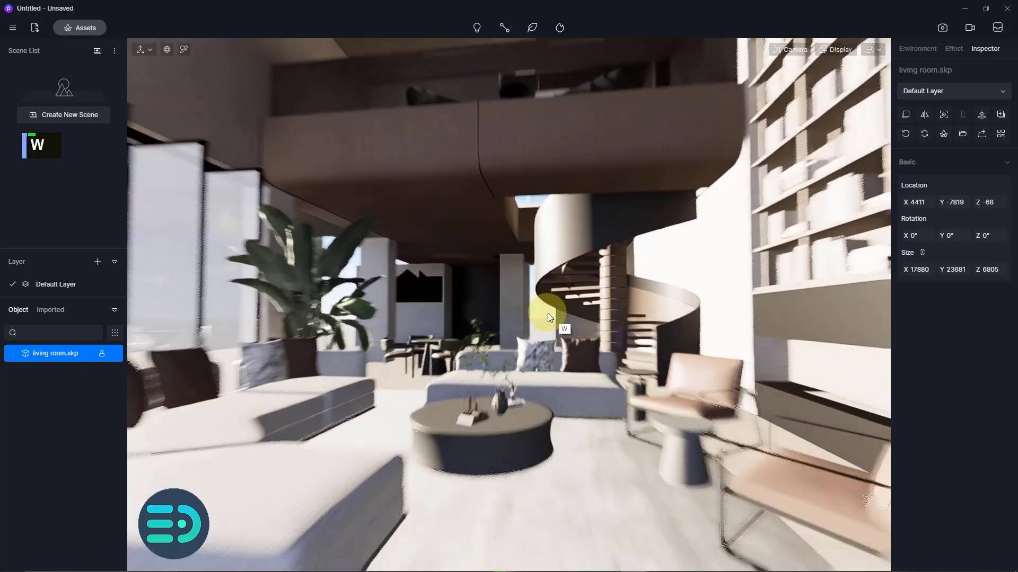
Step: Open the online asset library's materials and show the Glass category
key("w")
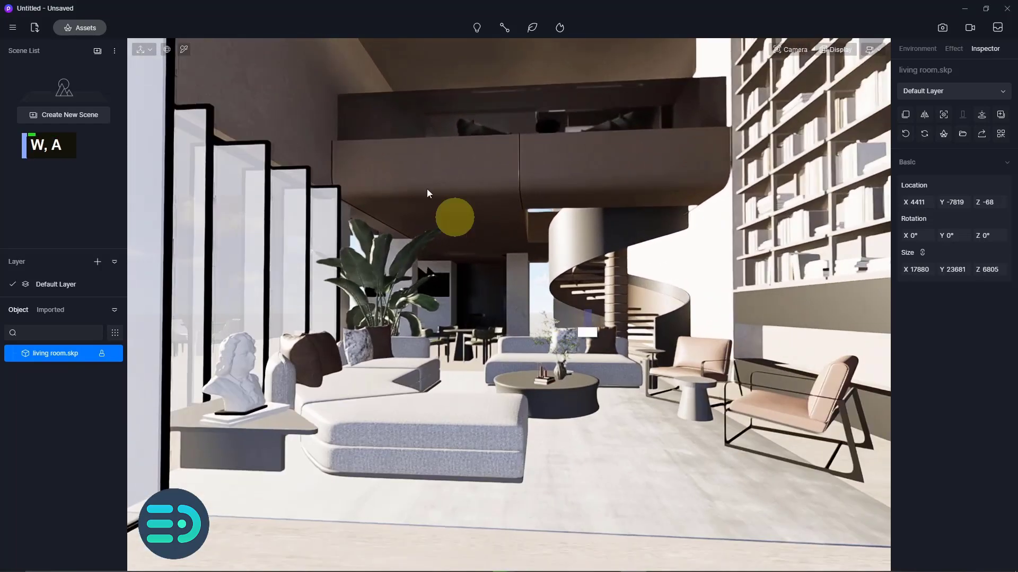
left_click(79, 28)
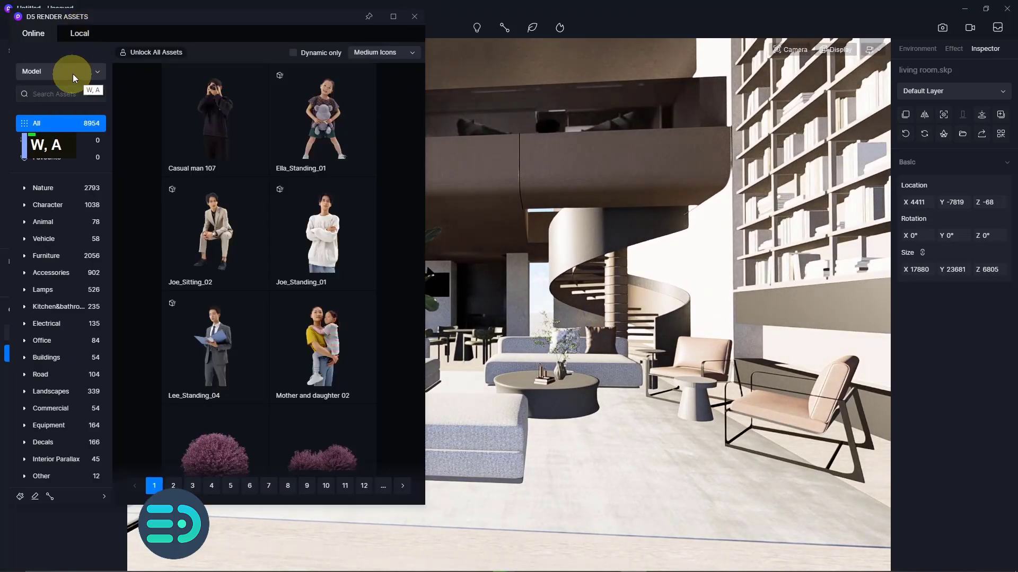
left_click(72, 73)
left_click(65, 106)
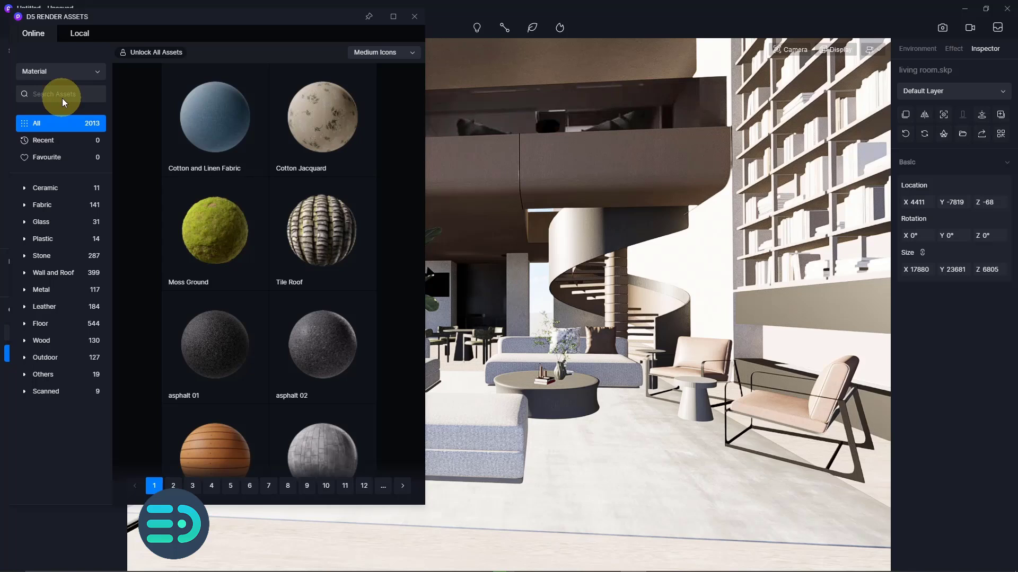
left_click(55, 221)
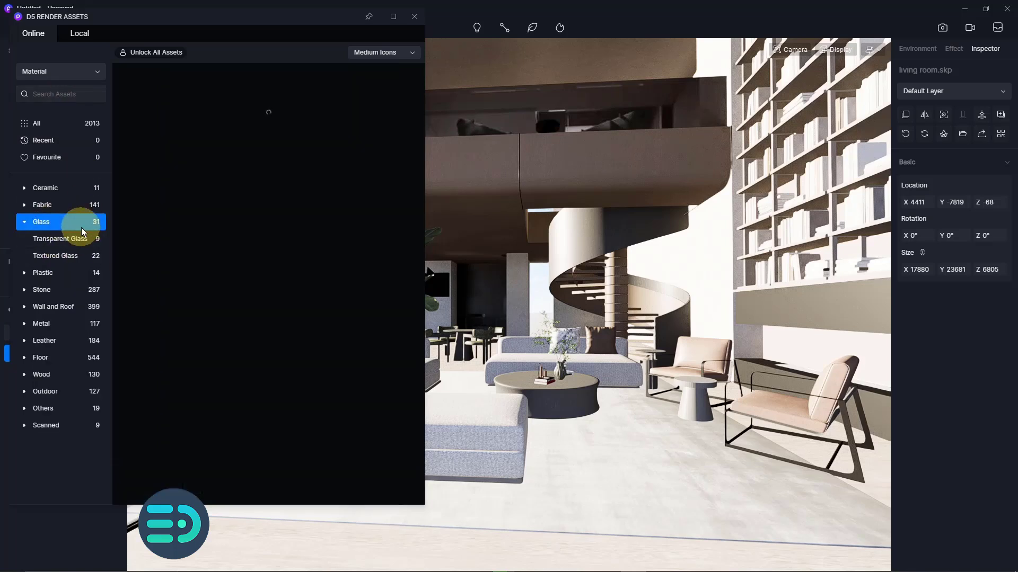
Step: Apply the Normal Glass material to the living room's window panes and close the asset library
key("s")
key("a")
left_click(220, 451)
left_click_drag(766, 325, 799, 300)
key("w")
key("d")
key("Escape")
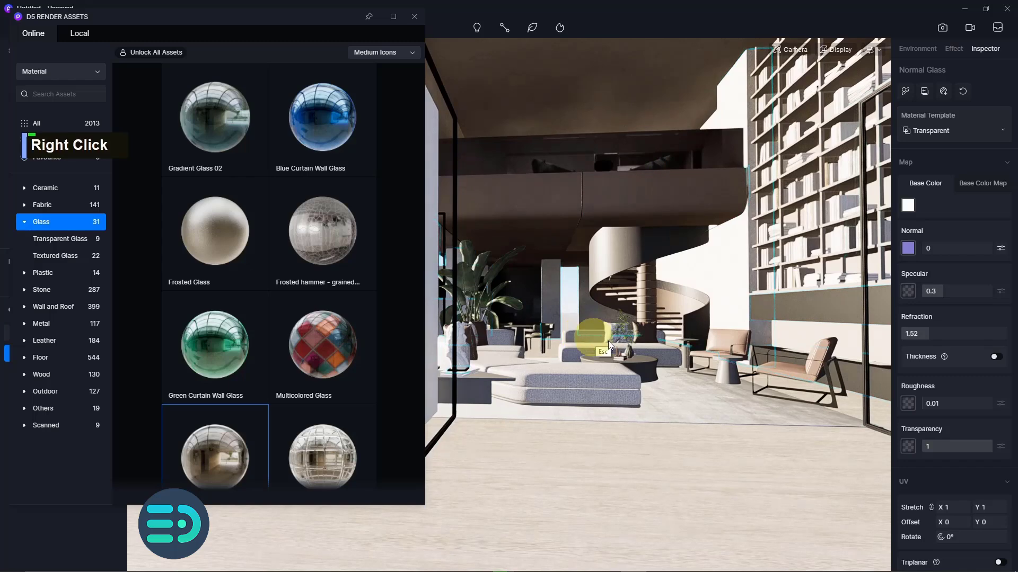
key("w")
left_click(419, 22)
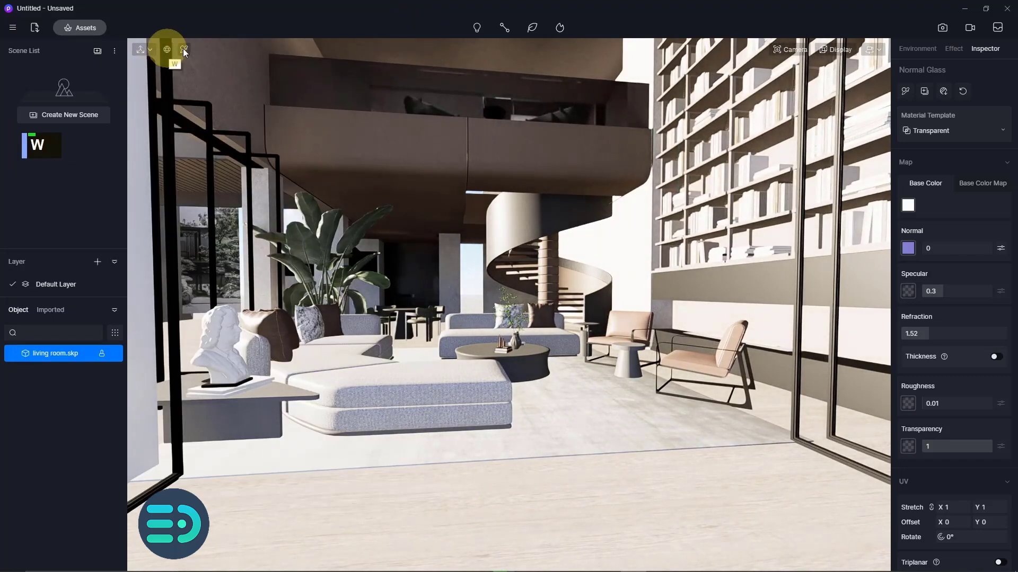
Step: Lower the roughness and raise the metallic value of the black window frame material
left_click(799, 380)
left_click_drag(962, 346, 934, 349)
left_click_drag(931, 394, 965, 392)
Step: Set the black armchair frame's roughness to 0.18 and its metallic value to about 0.67
key("w")
right_click_drag(712, 374, 747, 404)
key("d")
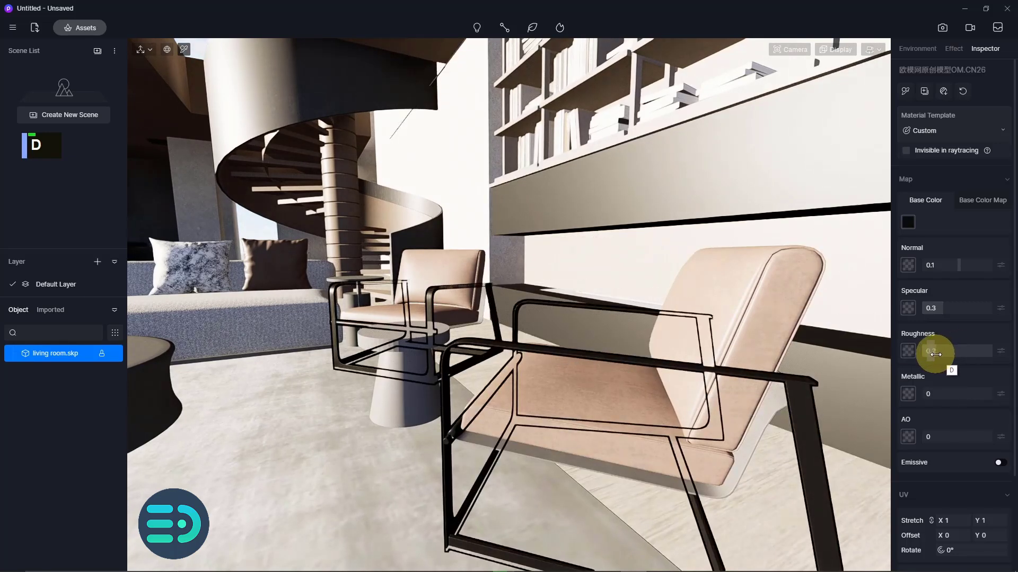
left_click_drag(936, 354, 935, 352)
left_click(934, 388)
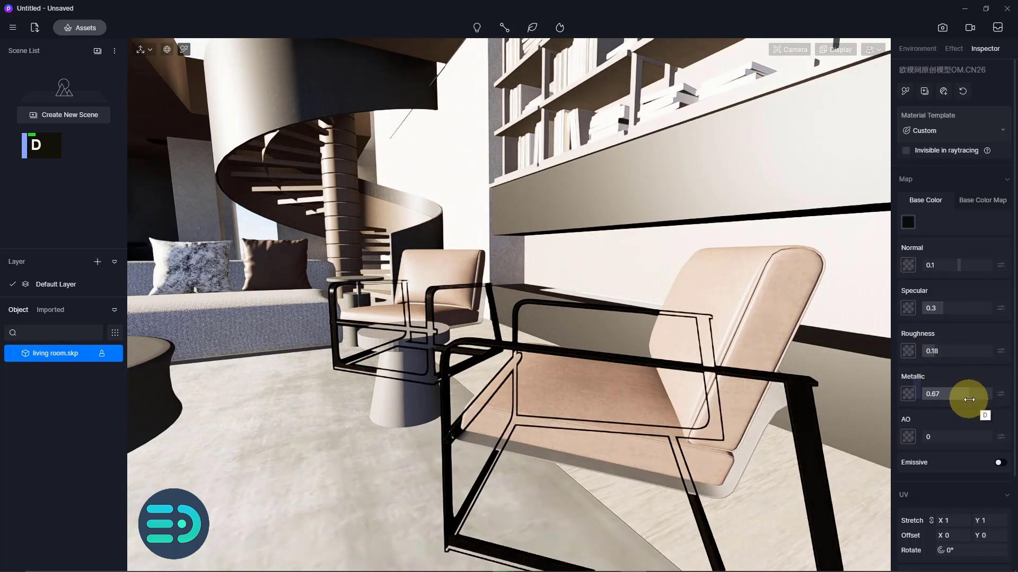
Step: Set the armchair leather's roughness to 1 and raise the roughness of the rug under the coffee table
left_click(620, 431)
left_click_drag(938, 352, 1008, 371)
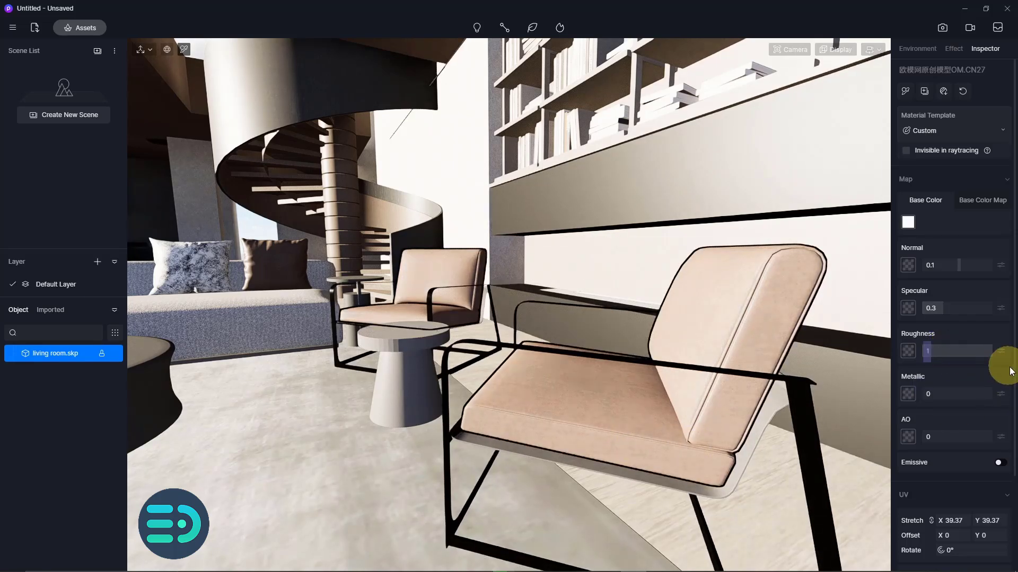
key("s")
key("a")
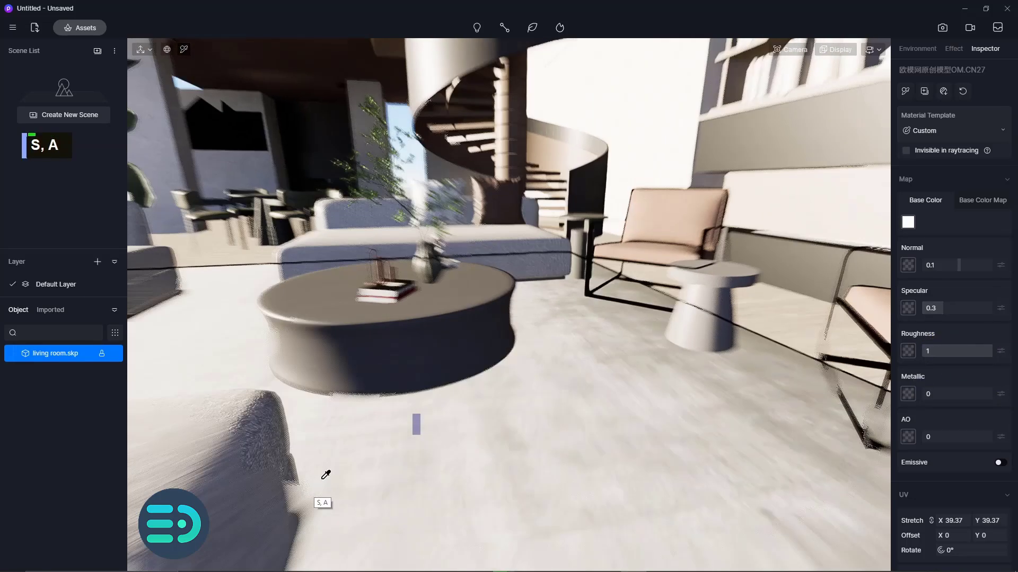
left_click(564, 395)
left_click_drag(941, 349, 1003, 356)
left_click(304, 423)
Step: Set the round coffee table material's roughness to 0.21 and its specular to 0.35
key("w")
key("w")
key("s")
left_click(477, 368)
left_click(936, 354)
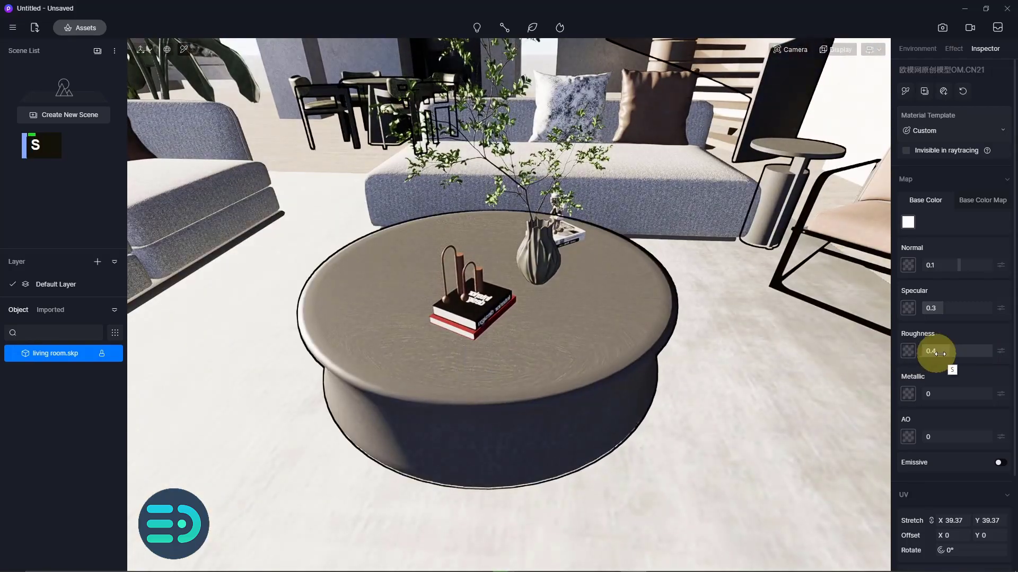
left_click_drag(935, 354, 940, 353)
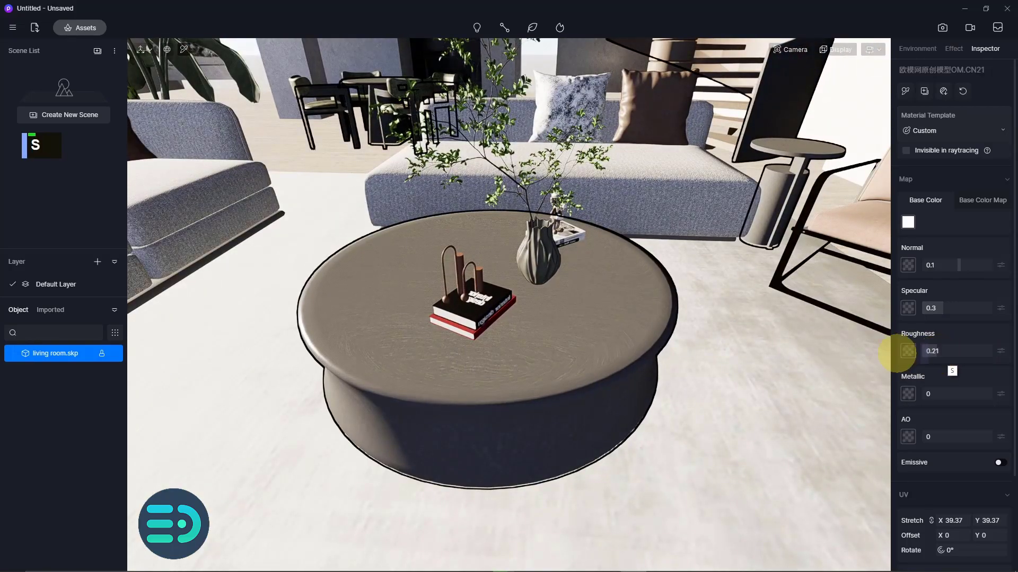
left_click(941, 310)
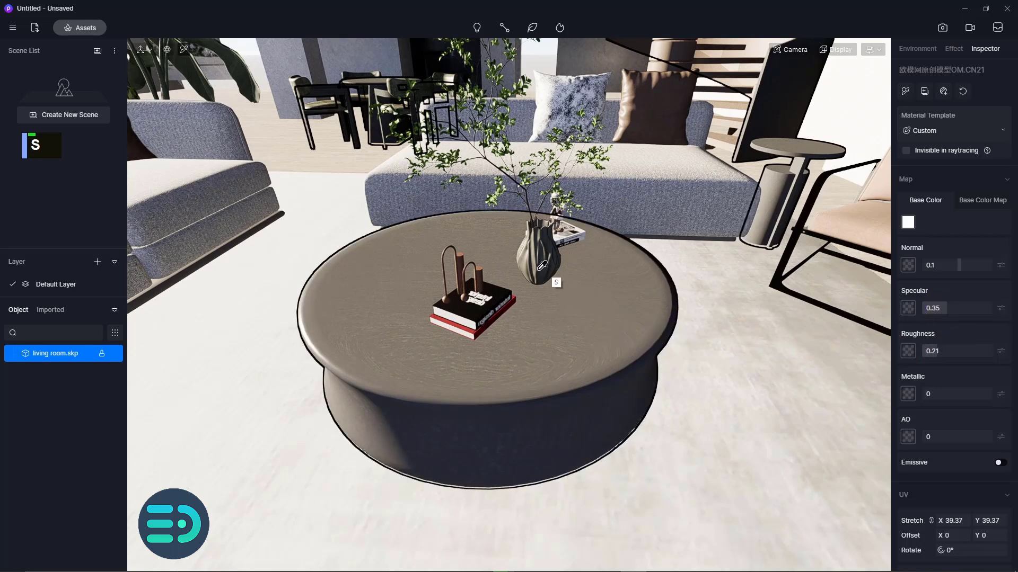
Step: Set the coffee table ornament's roughness to 0.11 and metallic to 1, and the black book's roughness to 0.53
left_click(479, 275)
mouse_move(943, 356)
left_mouse_down()
mouse_move(929, 362)
mouse_move(995, 404)
left_mouse_up()
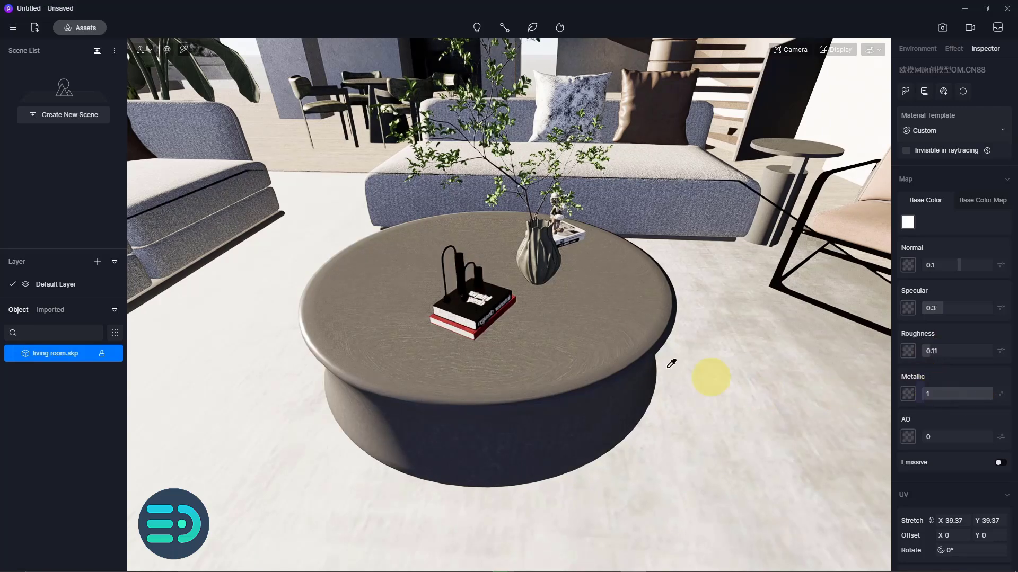
key("w")
left_click(545, 345)
left_click_drag(948, 349, 960, 353)
Step: Set the coffee table vase's roughness to 0.24 and its AO to 0.23
left_click(748, 248)
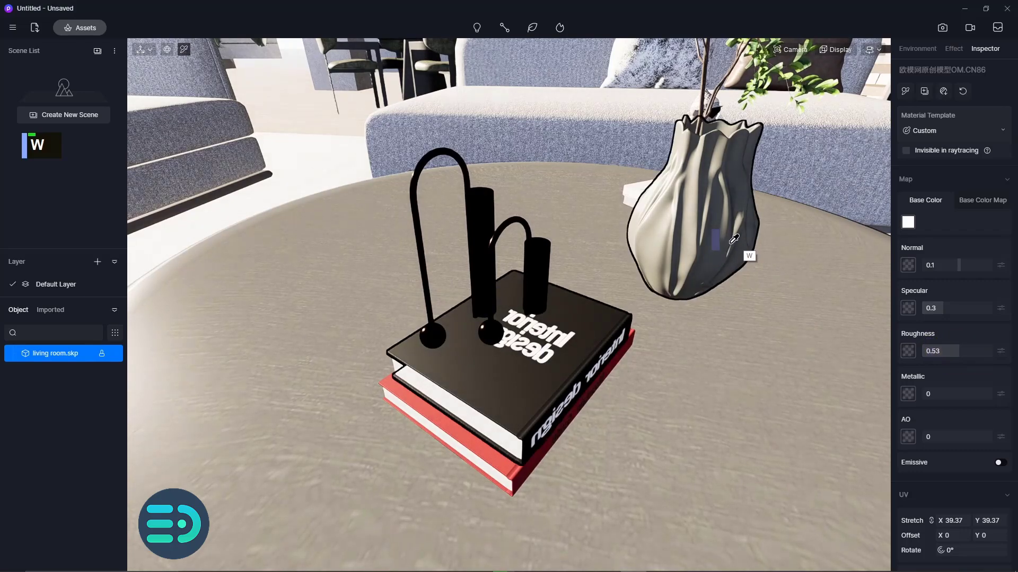
left_click(938, 351)
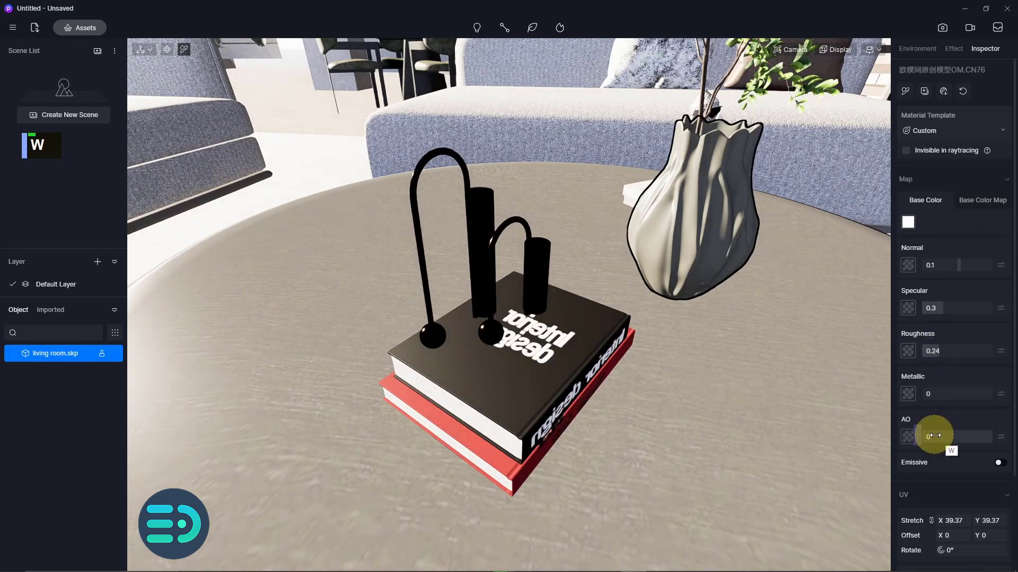
Step: Set the white bust's roughness to 0.16 and adjust its AO
key("s")
right_click_drag(753, 320, 364, 197)
key("a")
key("w")
key("a")
key("a")
right_click_drag(500, 361, 504, 324)
key("w")
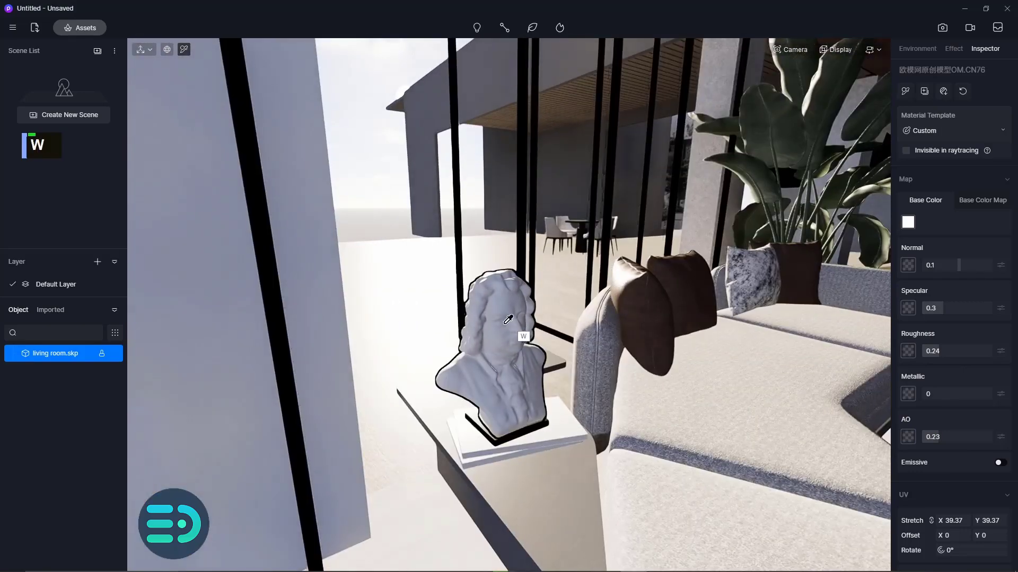
left_click(949, 353)
left_click(935, 437)
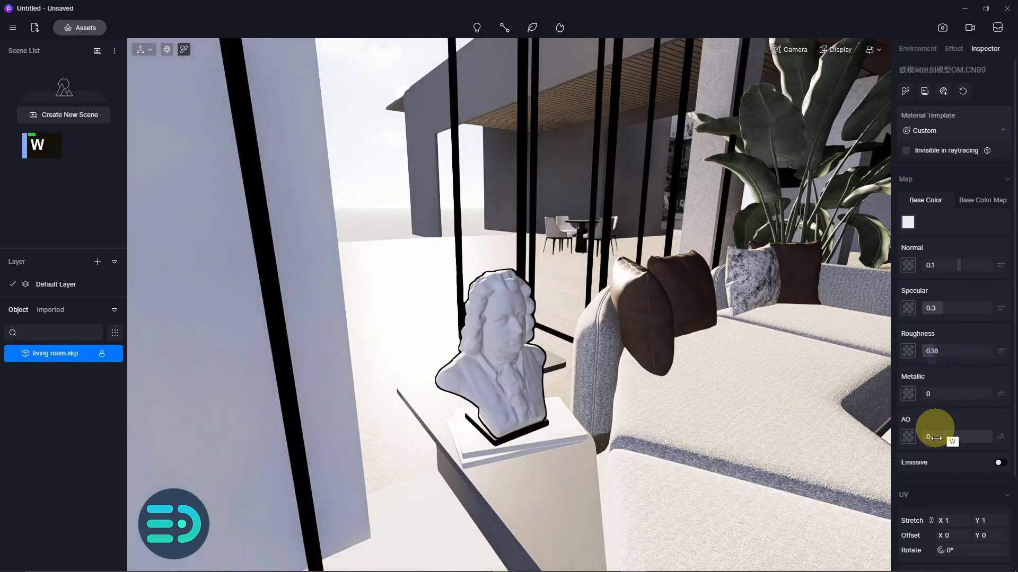
Step: Adjust the roughness of the sofa pillows and set the sofa fabric's roughness to 1
right_click_drag(531, 333, 655, 279)
key("d")
key("w")
left_click(439, 346)
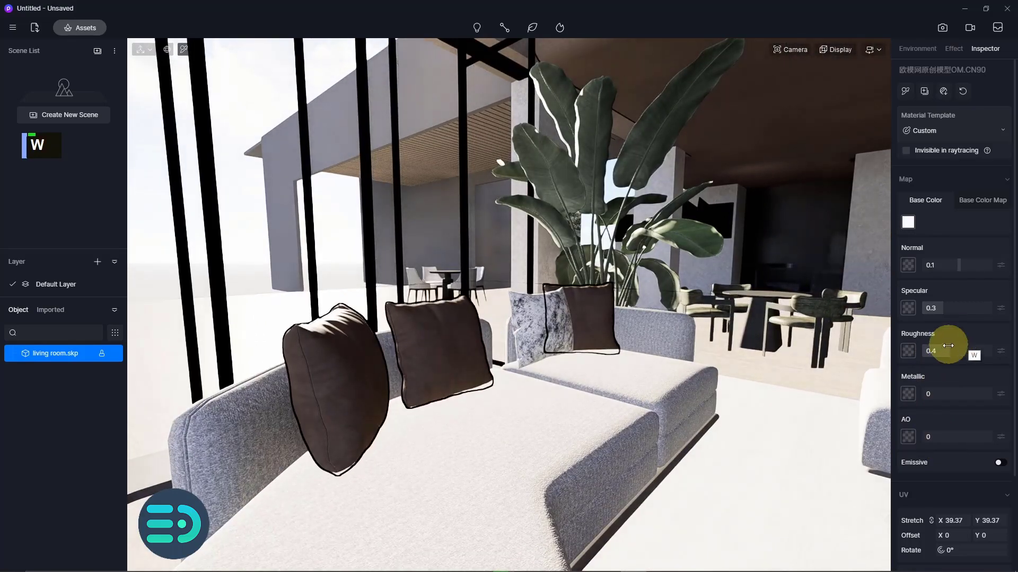
left_click(518, 319)
left_click(533, 317)
left_click_drag(923, 352, 993, 358)
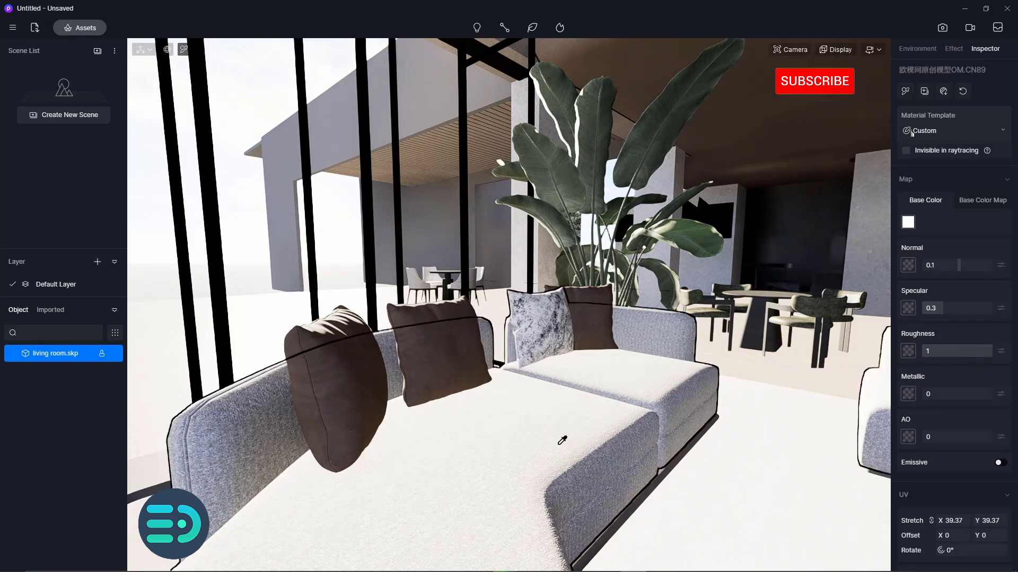
Step: Set the roughness of the dining chairs' green upholstery to 1
key("w")
right_click_drag(493, 411, 623, 353)
key("w")
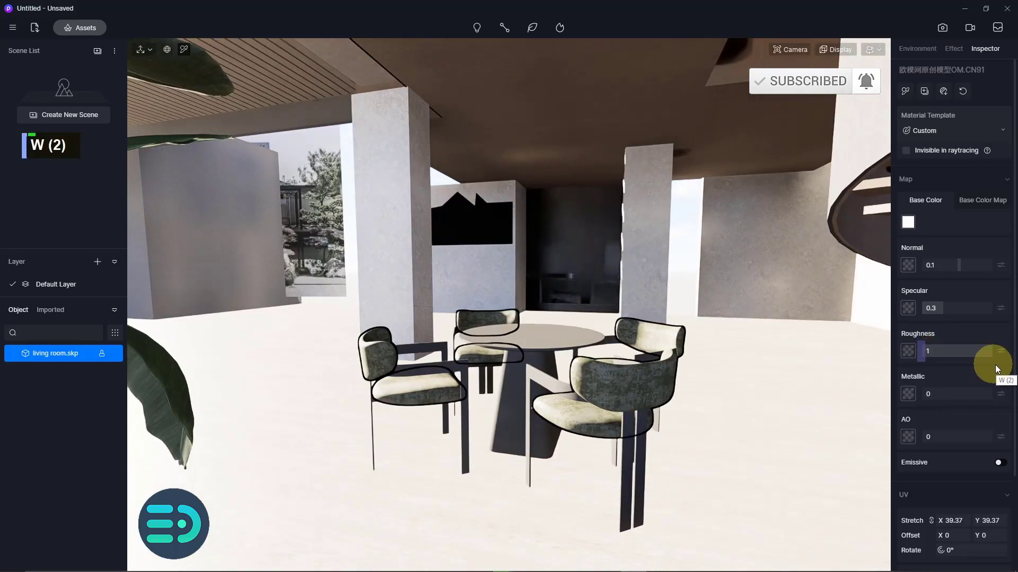
left_click(558, 335)
Step: Set the roughness of the spiral staircase's brown material to 0.2
right_click_drag(536, 348, 557, 325)
key("d")
key("w")
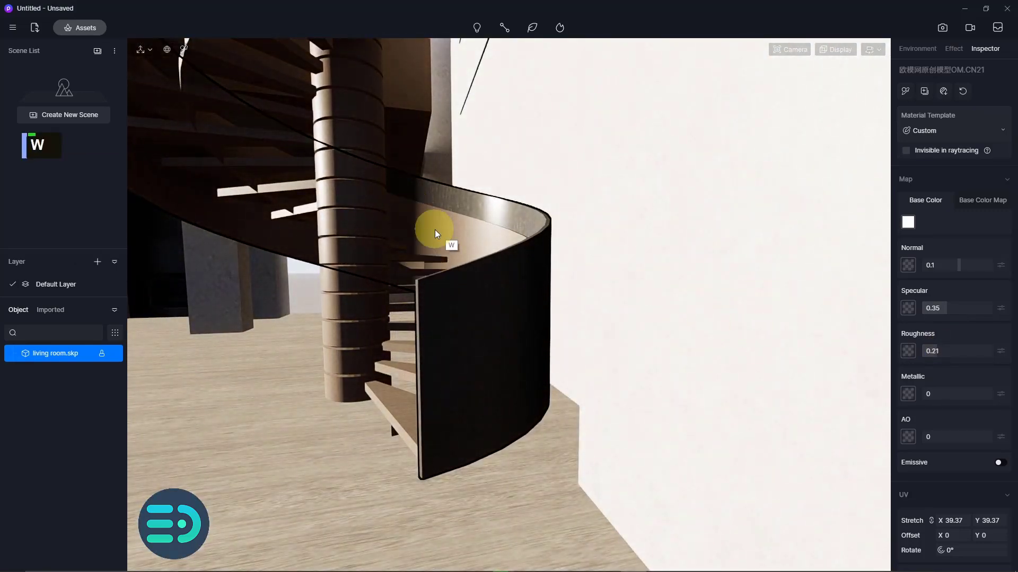
left_click(425, 219)
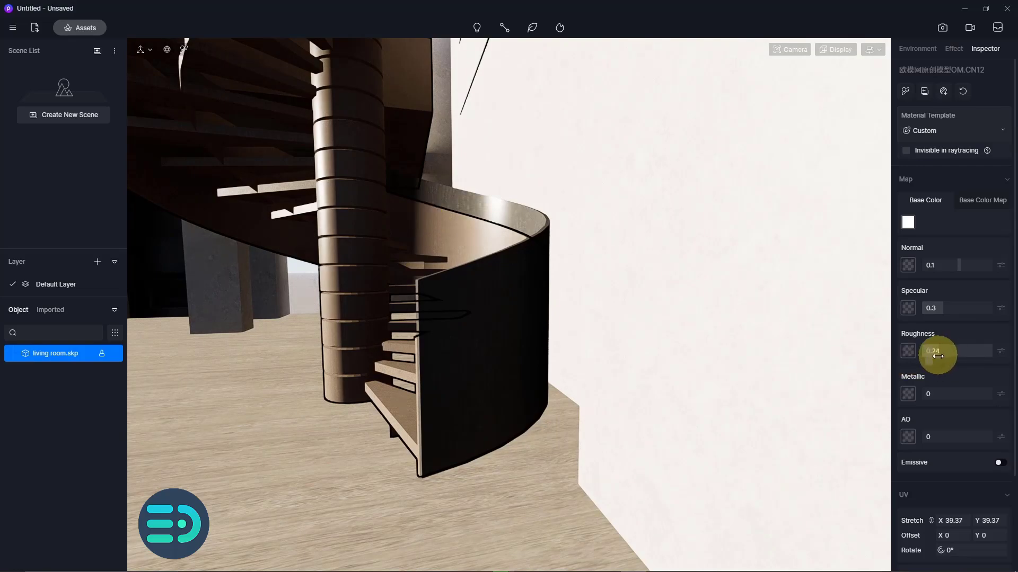
left_click_drag(938, 356, 935, 356)
Step: Set the roughness of the black cabinet below the bookshelves to 0.26
right_click_drag(611, 421, 604, 371)
key("s")
key("a")
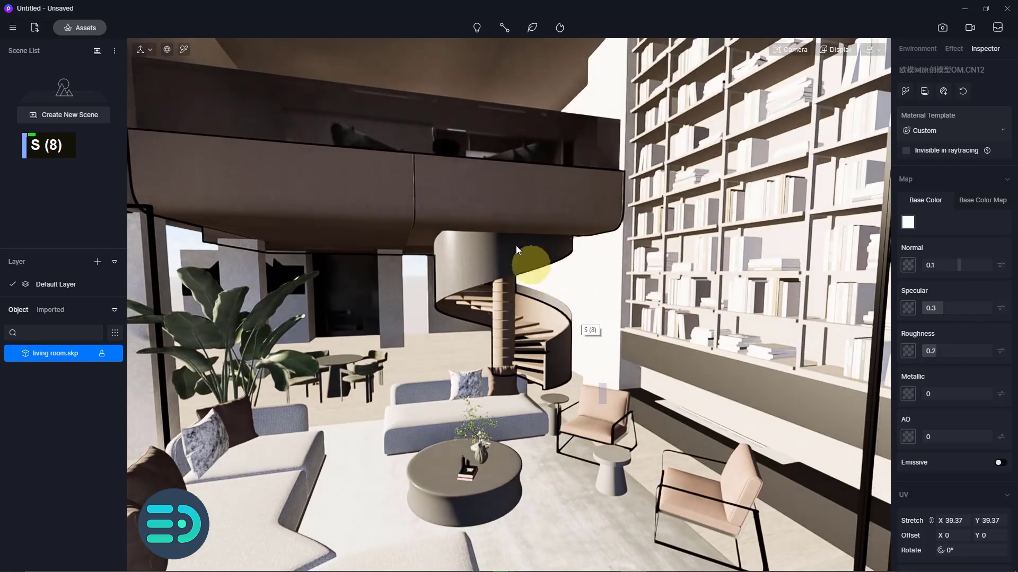
left_click(502, 203)
left_click(501, 202)
right_click_drag(492, 212, 941, 362)
key("a")
key("w")
double_click(469, 441)
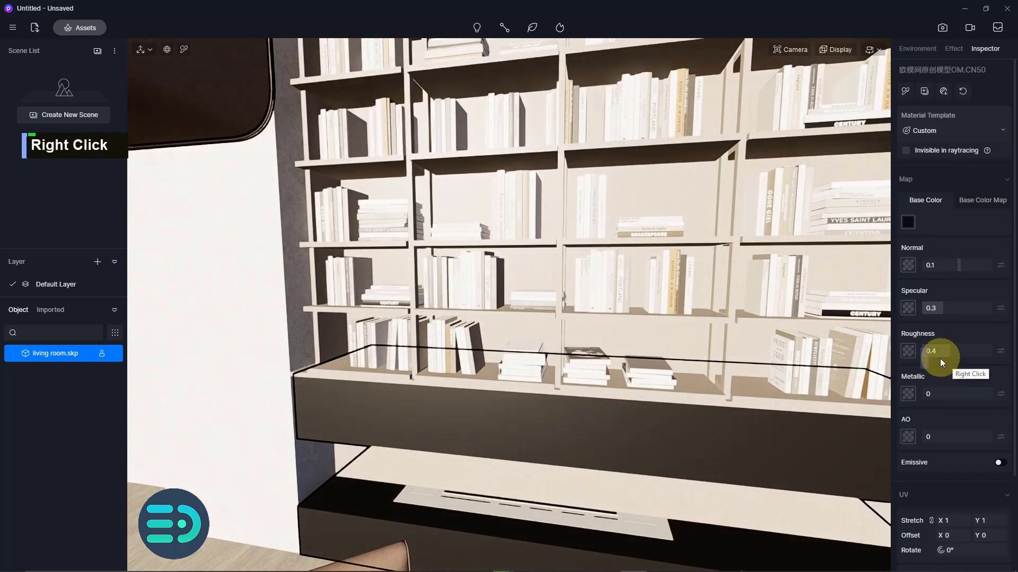
left_click_drag(949, 350, 939, 351)
Step: Set the beige bookshelf material's roughness to 0.27
key("w")
right_click_drag(444, 324, 351, 262)
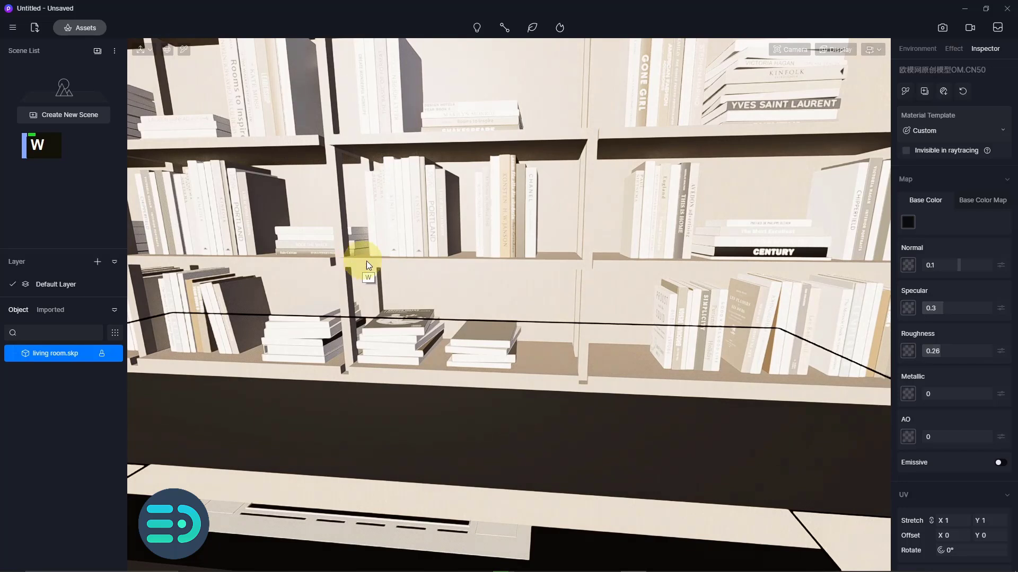
left_click(367, 261)
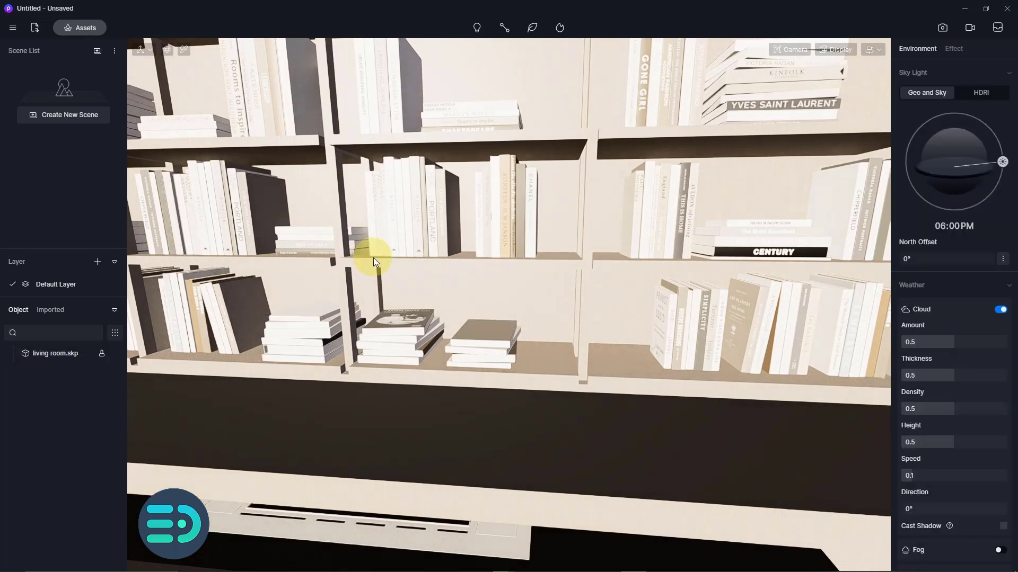
left_click(373, 258)
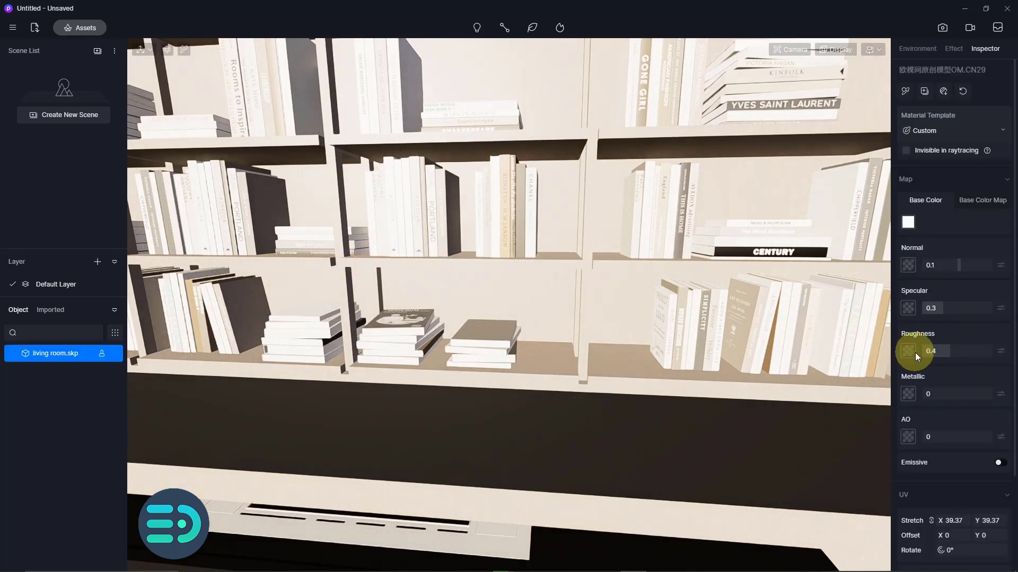
left_click(935, 353)
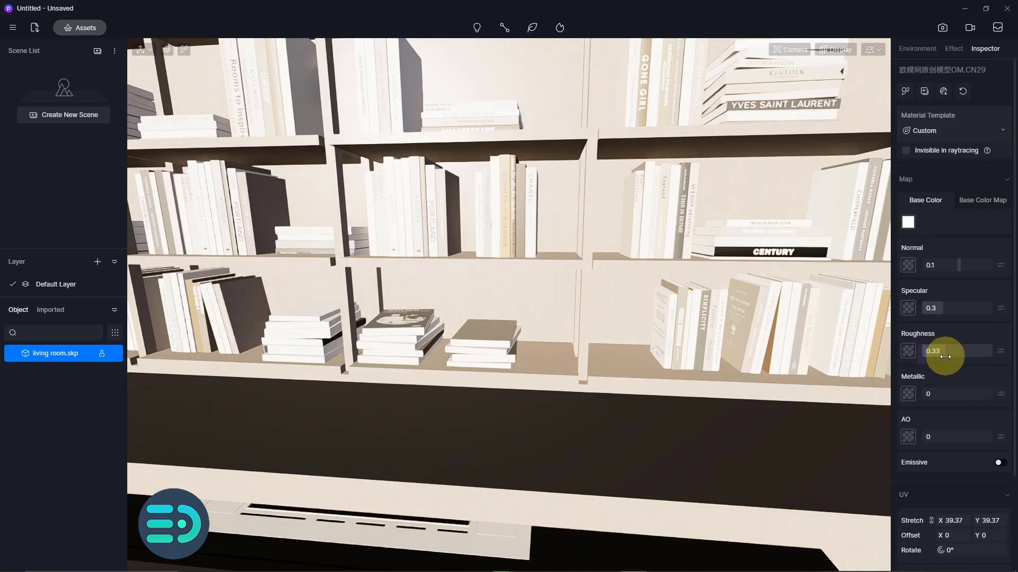
Step: Set the wood floor's roughness to 0.31, specular to 0.29 and AO to 0.07
right_click_drag(590, 319, 291, 315)
key("s")
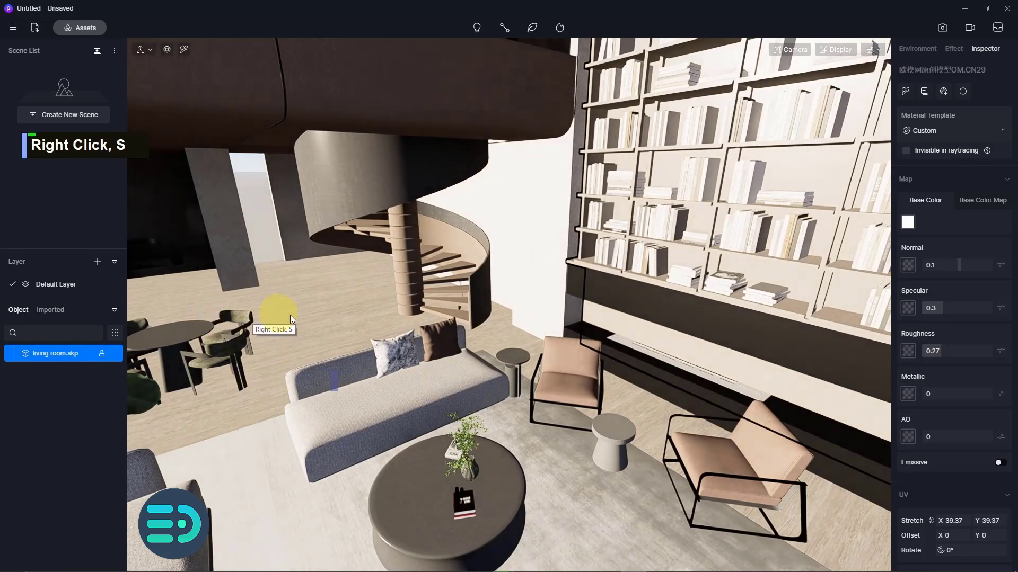
left_click(182, 49)
left_click(318, 309)
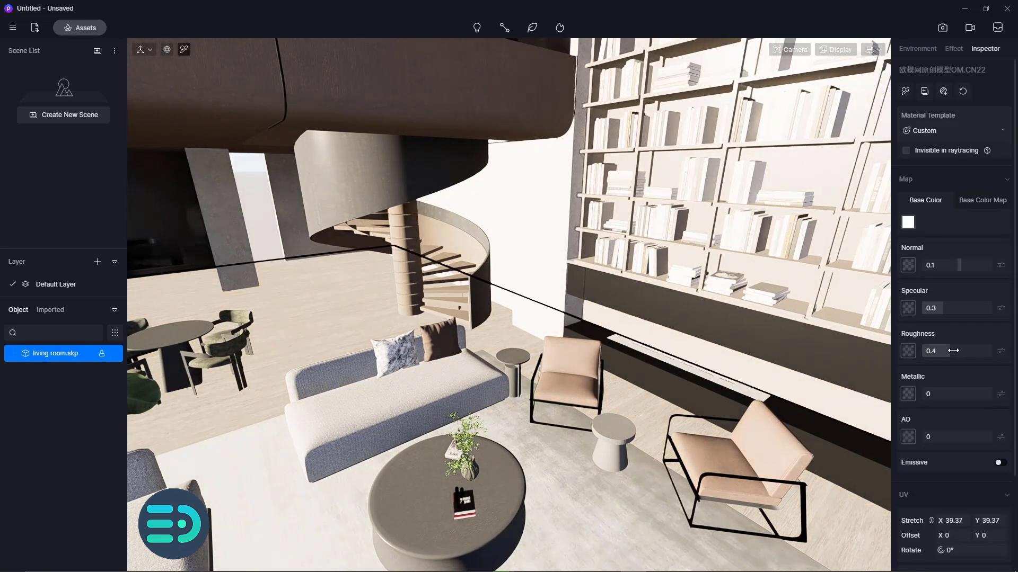
left_click(946, 317)
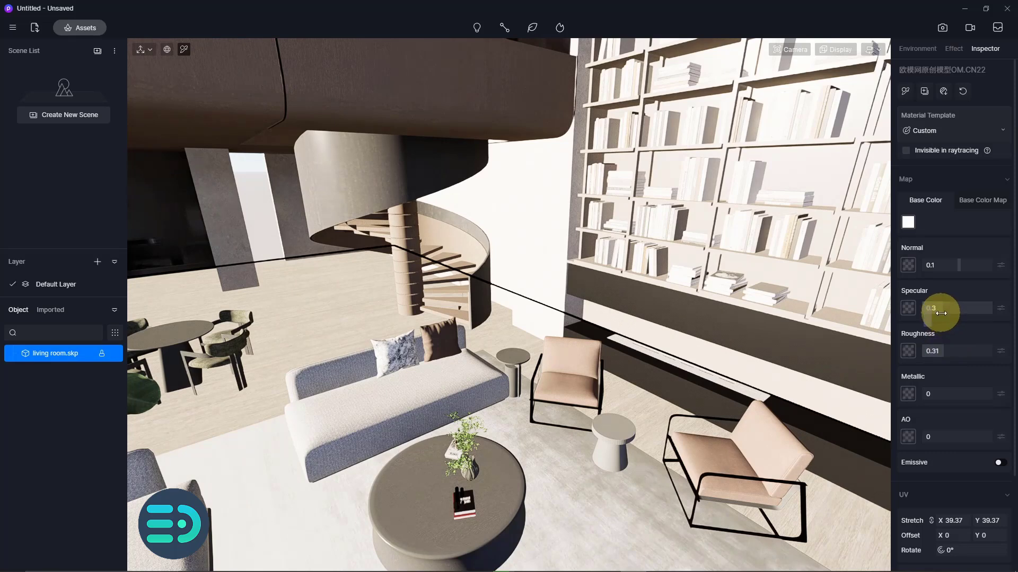
left_click_drag(942, 313, 944, 314)
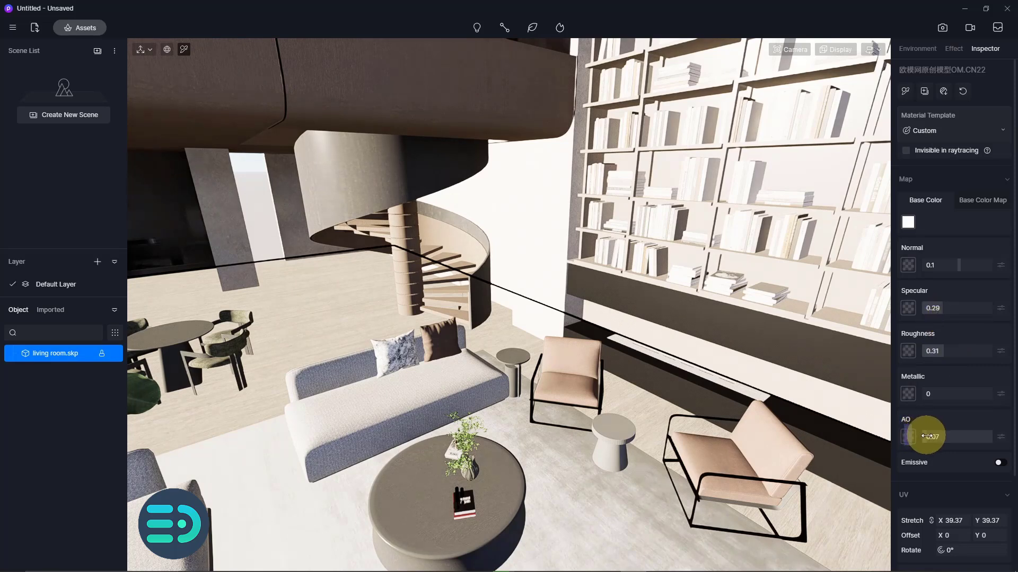
left_click(936, 350)
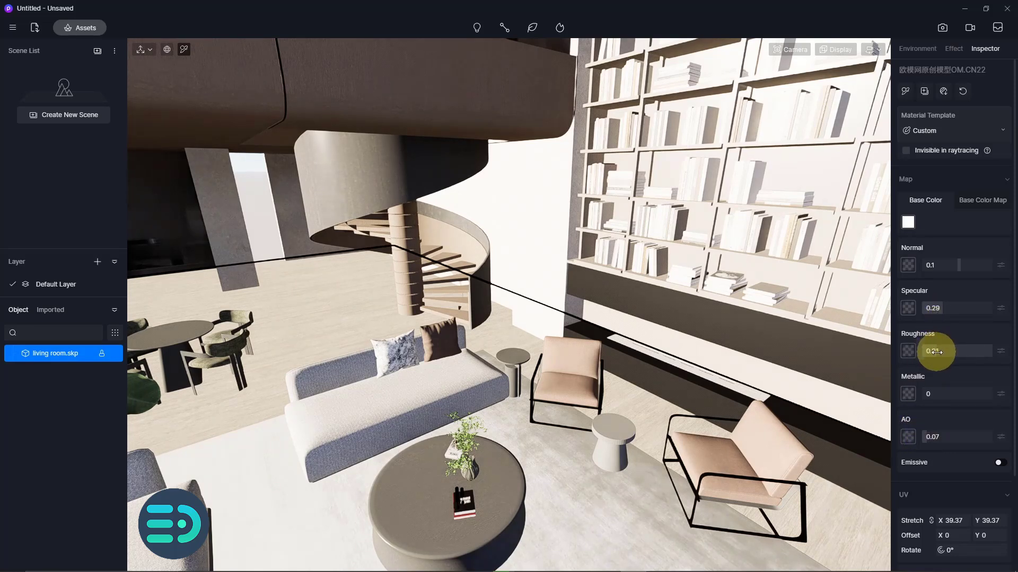
Step: Pick the material on the upper mezzanine and adjust its roughness
right_click_drag(588, 324, 318, 249)
key("a")
left_click(411, 141)
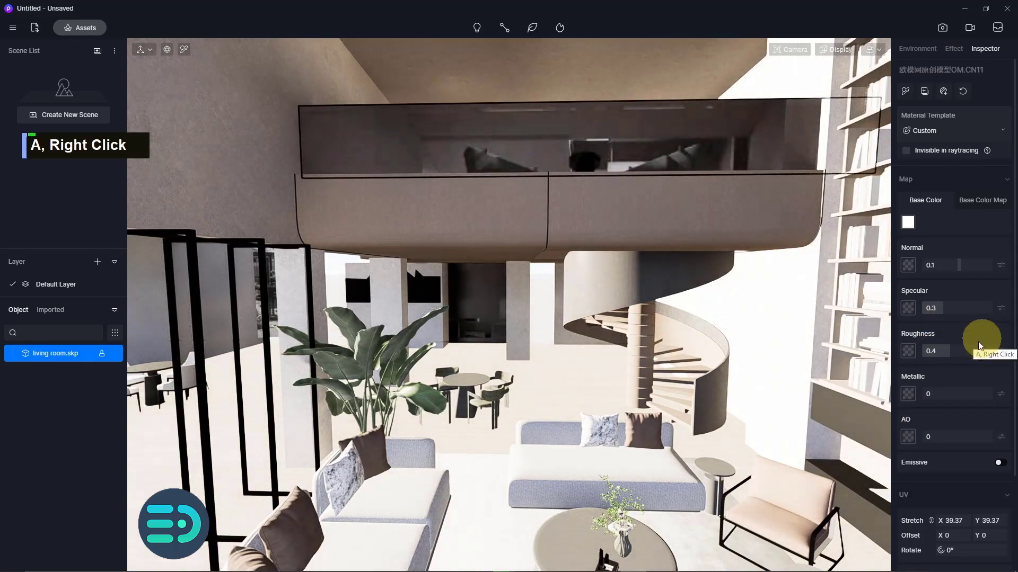
left_click(938, 353)
Step: Move the camera back to a straight-on view of the living room between the open folding glass doors
key("s")
key("e")
right_click_drag(567, 426, 507, 366)
key("s")
key("w")
key("d")
key("s")
key("s")
right_click_drag(440, 387, 416, 380)
key("e")
right_click(436, 373)
key("s")
key("d")
key("w")
key("w")
key("e")
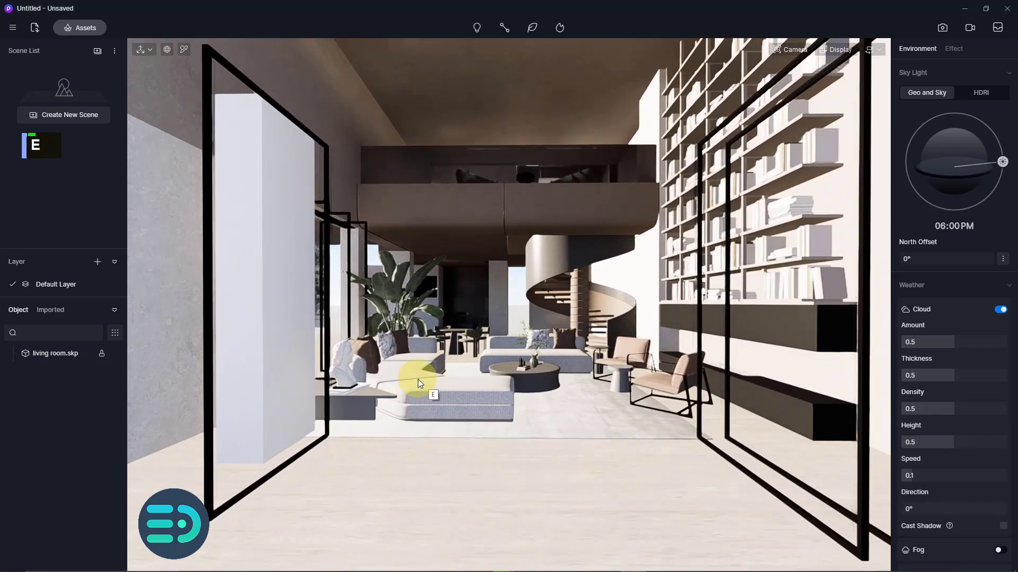
Step: Switch the camera to two-point perspective and set its field of view to 76.7
left_click(790, 50)
left_click(806, 263)
left_click_drag(789, 121, 786, 123)
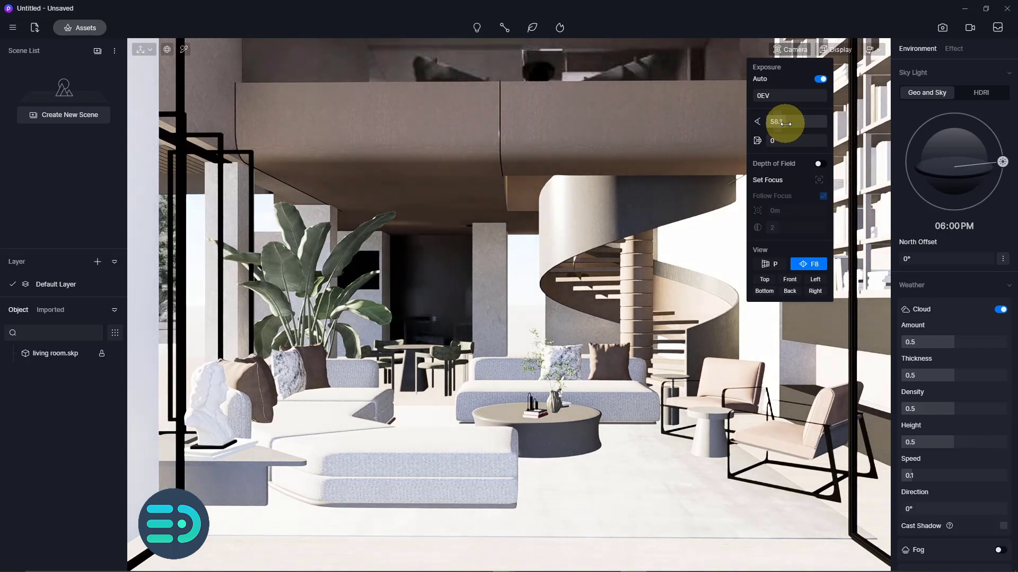
key("e")
key("e")
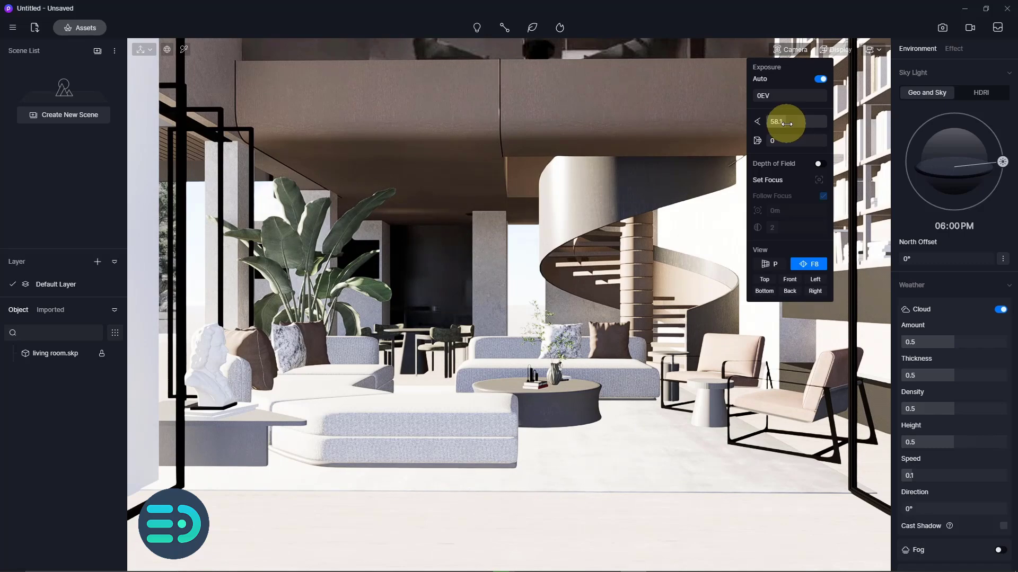
mouse_move(787, 124)
left_mouse_down()
mouse_move(775, 120)
mouse_move(792, 125)
left_mouse_up()
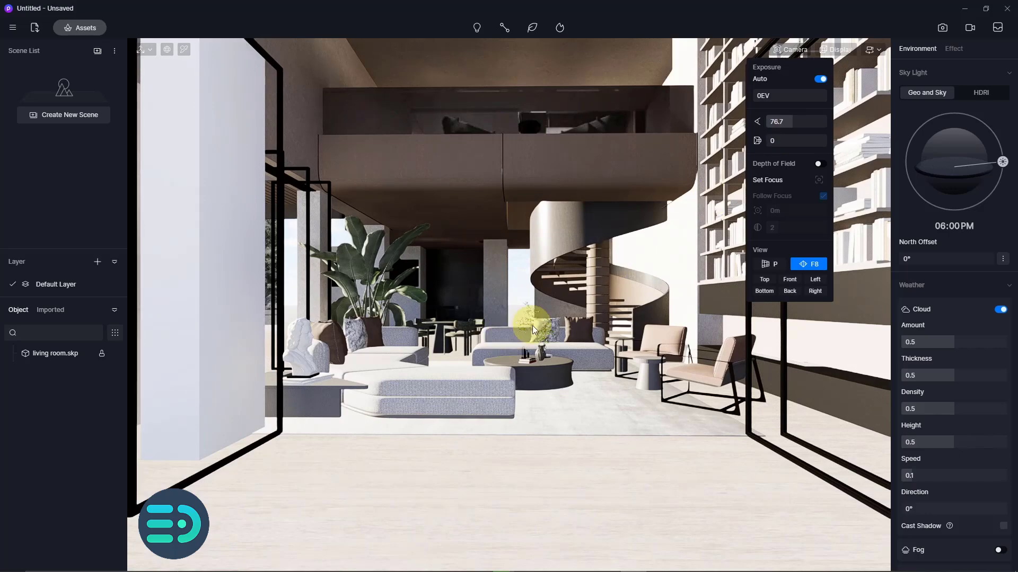
Step: Bring the camera closer to the seating area and save the view as a new scene
key("w")
key("w")
key("s")
key("w")
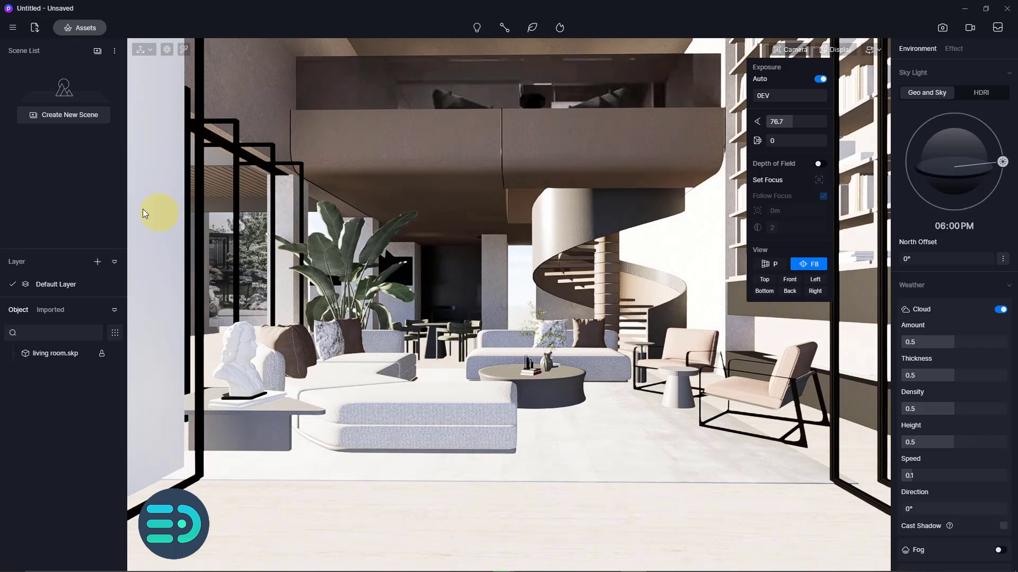
left_click(62, 118)
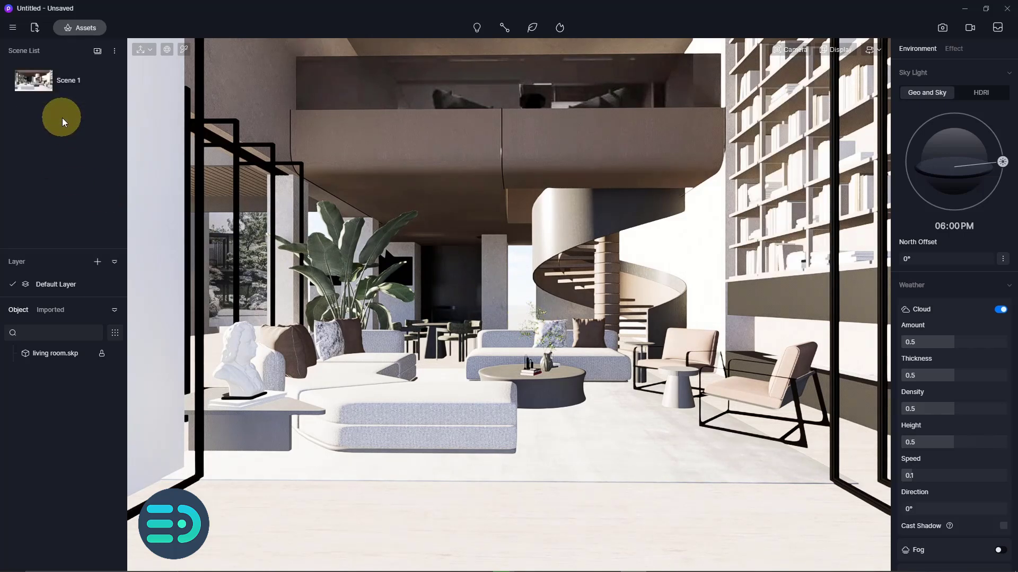
Step: Set the preview quality to High and the sun's time of day to 03:56 PM
left_click(831, 50)
left_click(816, 162)
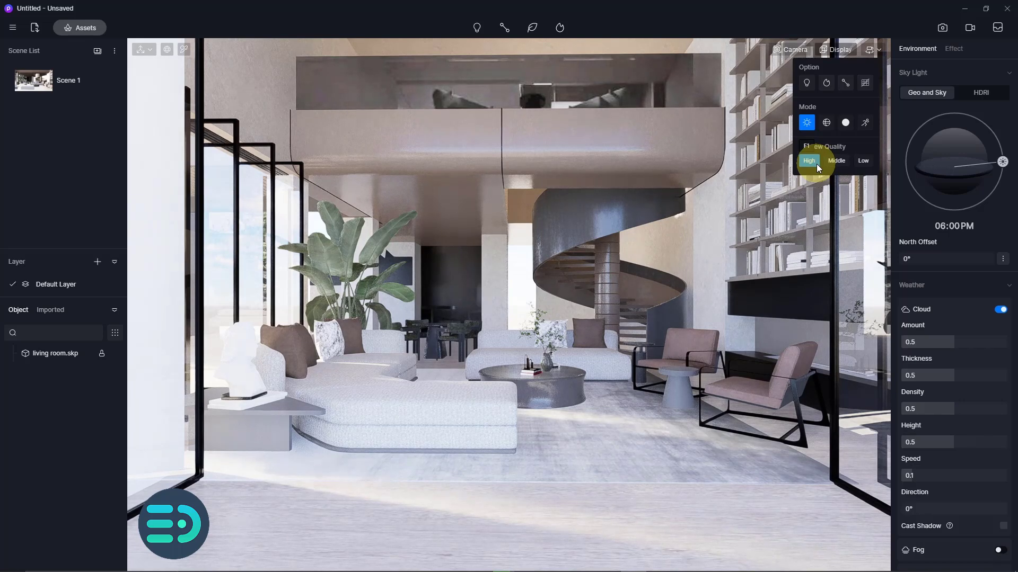
left_click_drag(1002, 161, 995, 137)
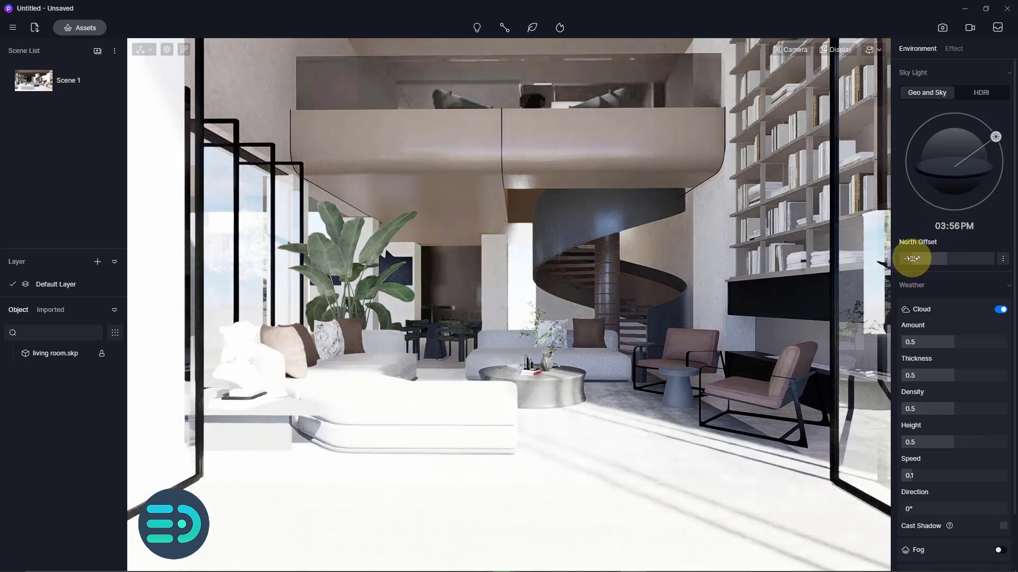
Step: Set the sky light's month to 9 and its north offset to 2°
left_click_drag(911, 259, 940, 275)
left_click_drag(943, 275, 943, 275)
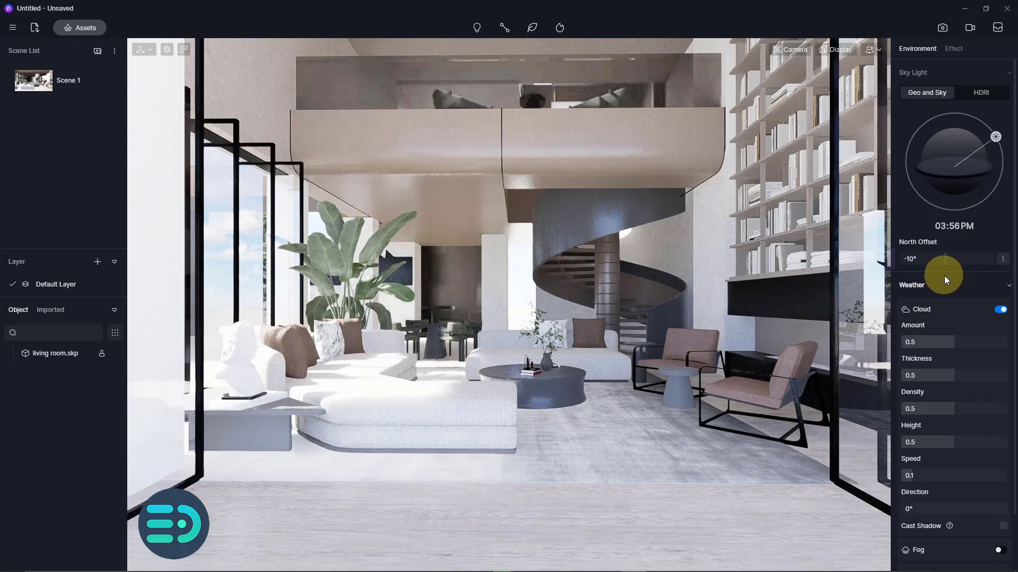
left_click(1009, 287)
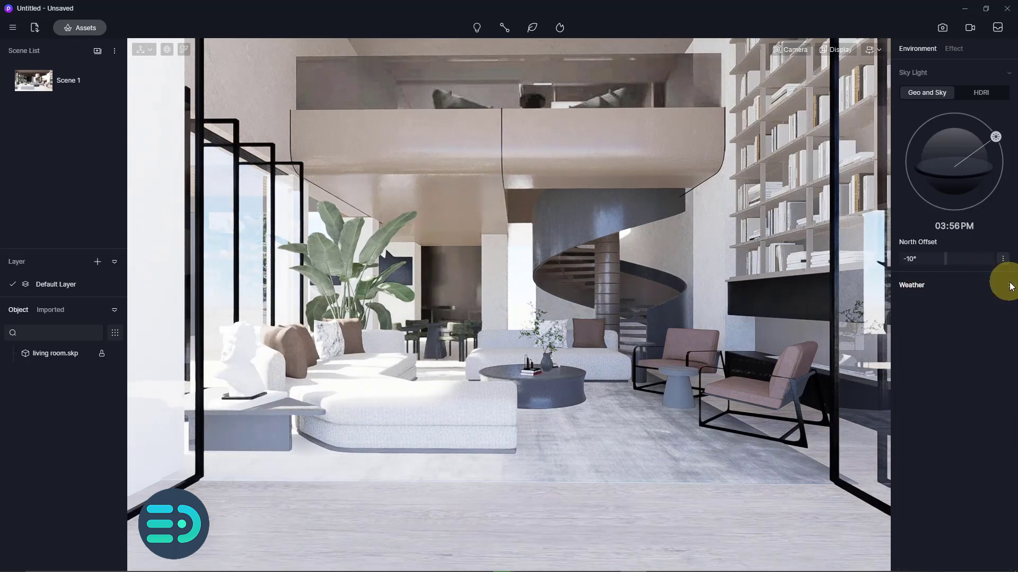
left_click(1010, 287)
left_click(1003, 260)
left_click_drag(915, 291, 934, 293)
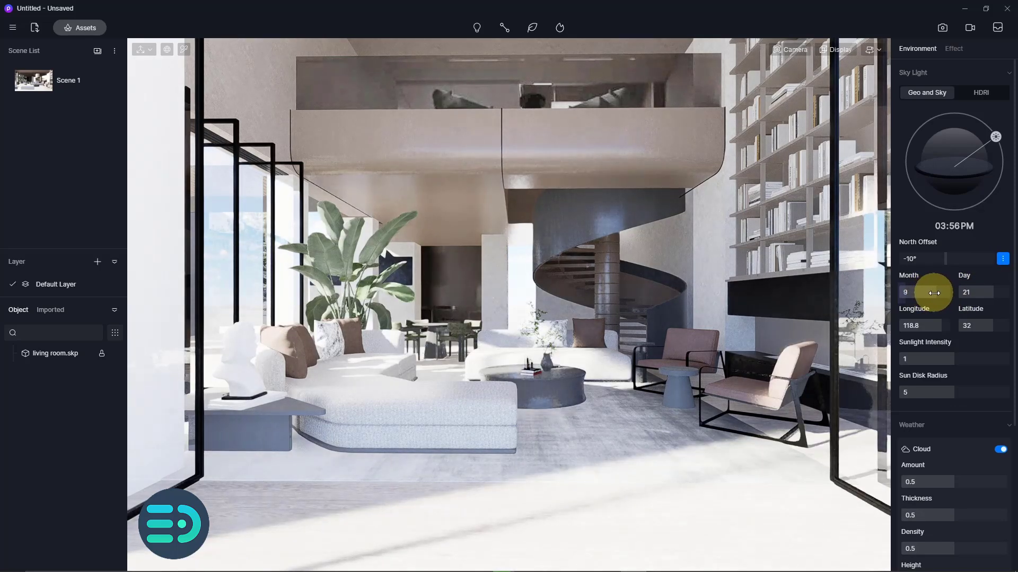
left_click_drag(940, 260, 947, 264)
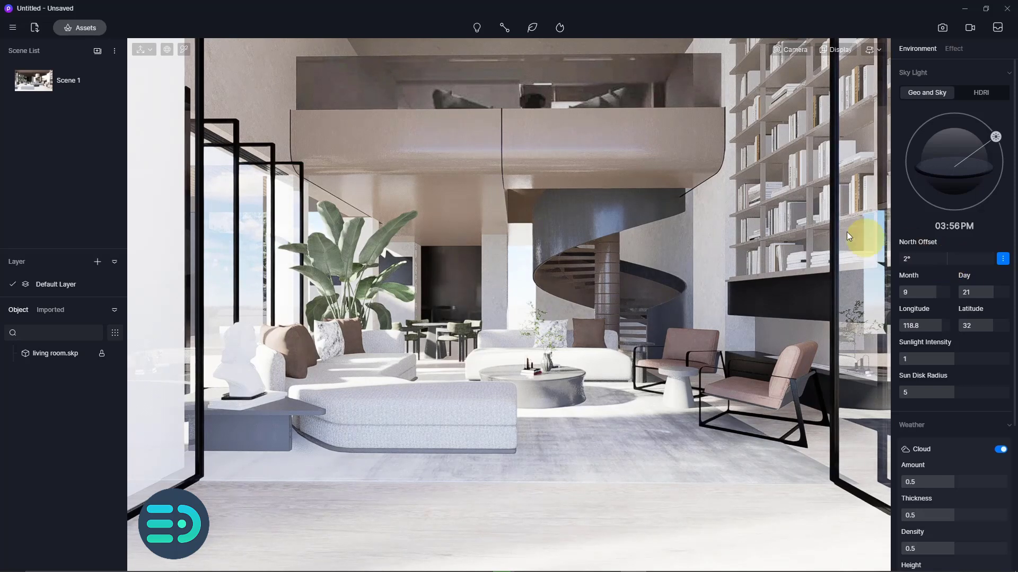
Step: Set the folding doors' glass material to refraction 2.4, specular 0.05 and roughness 0
left_click(185, 54)
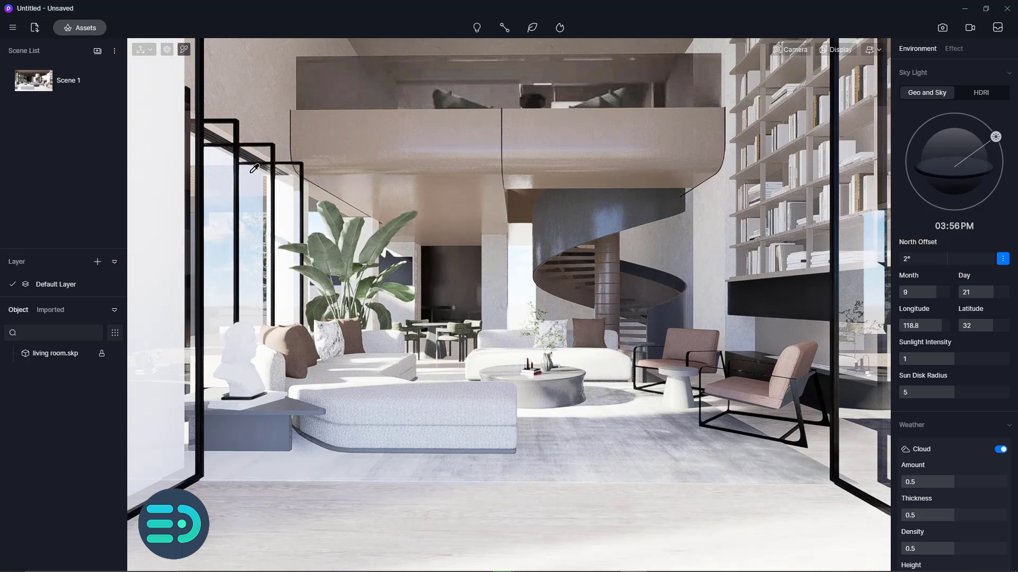
left_click(853, 299)
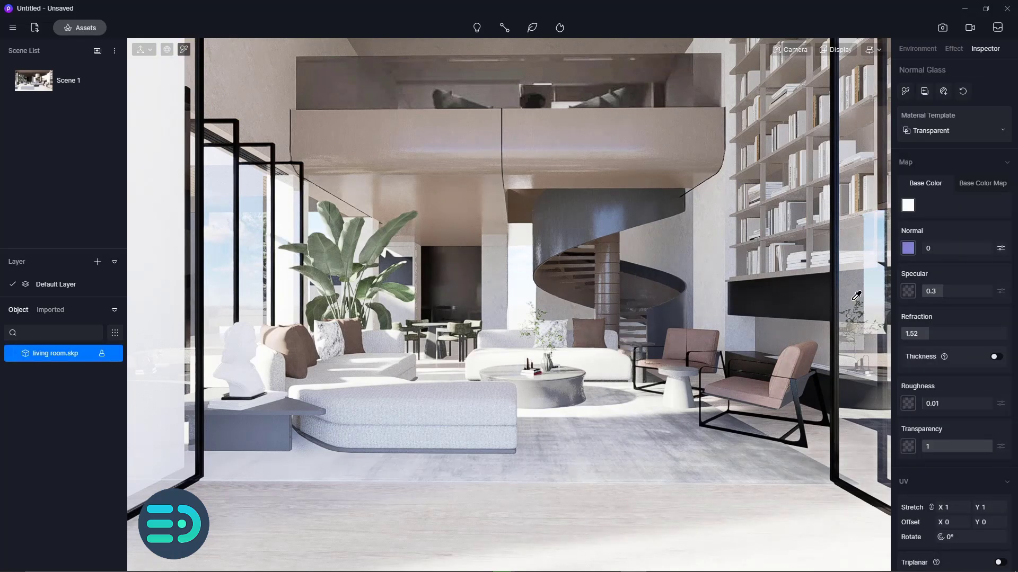
left_click_drag(928, 334, 975, 329)
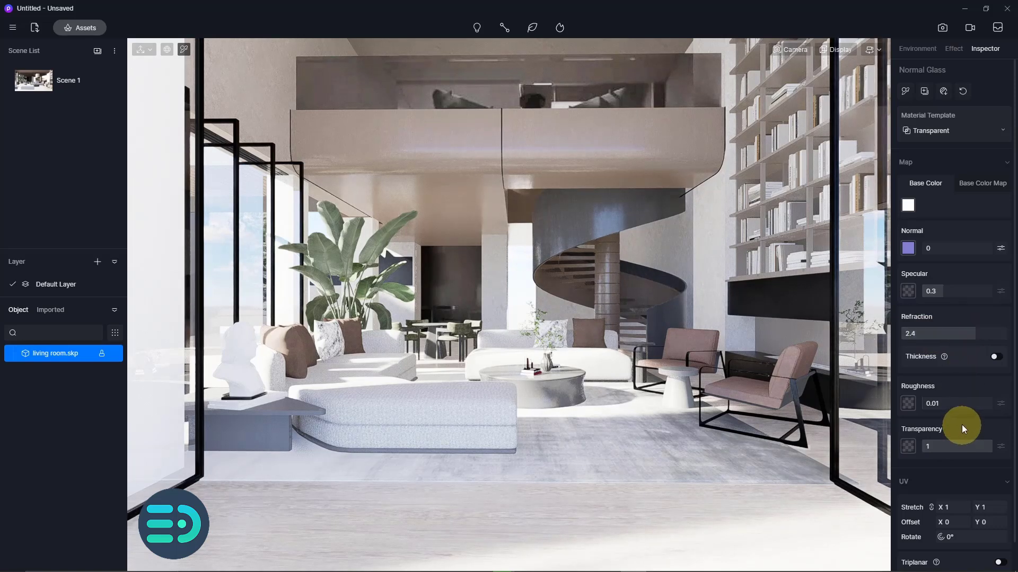
mouse_move(938, 291)
left_mouse_down()
mouse_move(961, 291)
mouse_move(925, 300)
left_mouse_up()
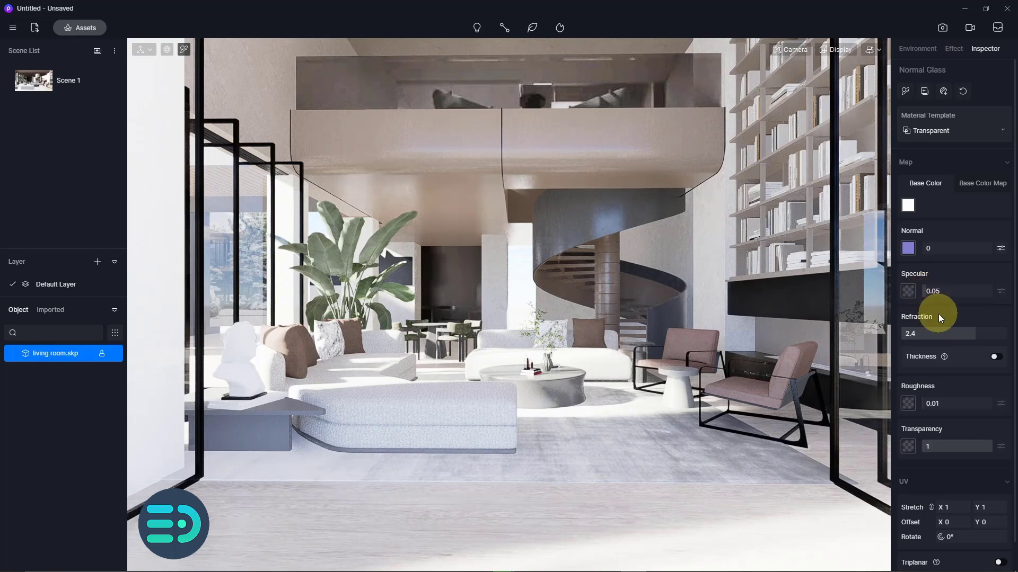
mouse_move(925, 401)
left_mouse_down()
mouse_move(948, 401)
mouse_move(925, 404)
left_mouse_up()
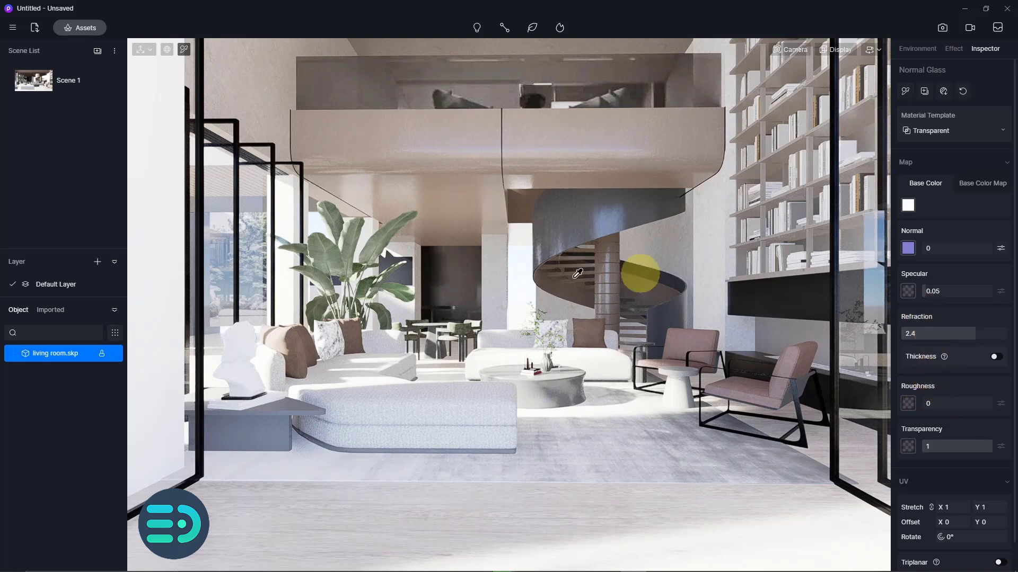
Step: Set the white bust's AO to 0.09 and raise the roughness of the wall material behind the plant
left_click(249, 350)
left_click_drag(928, 437, 931, 436)
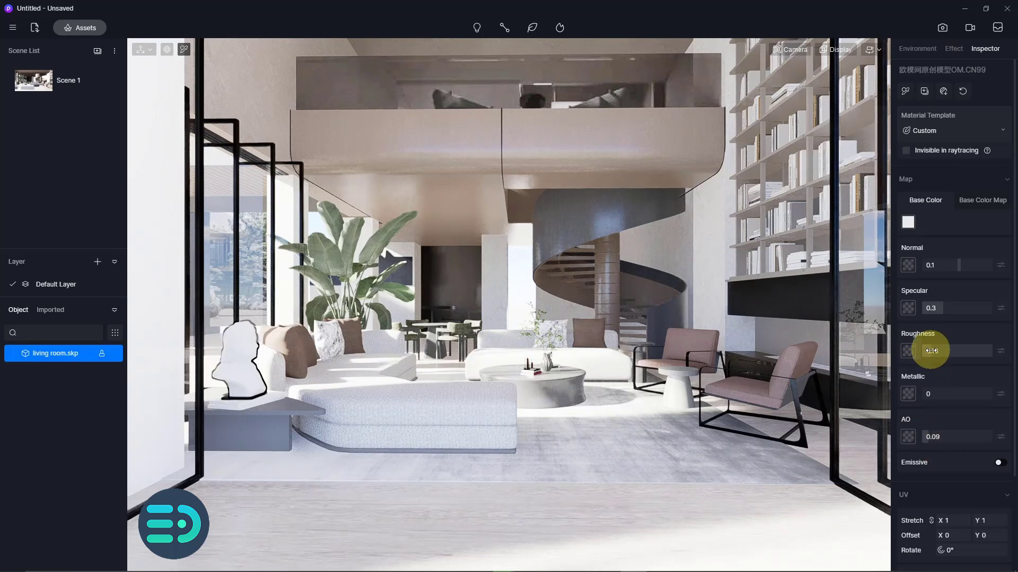
left_click(371, 241)
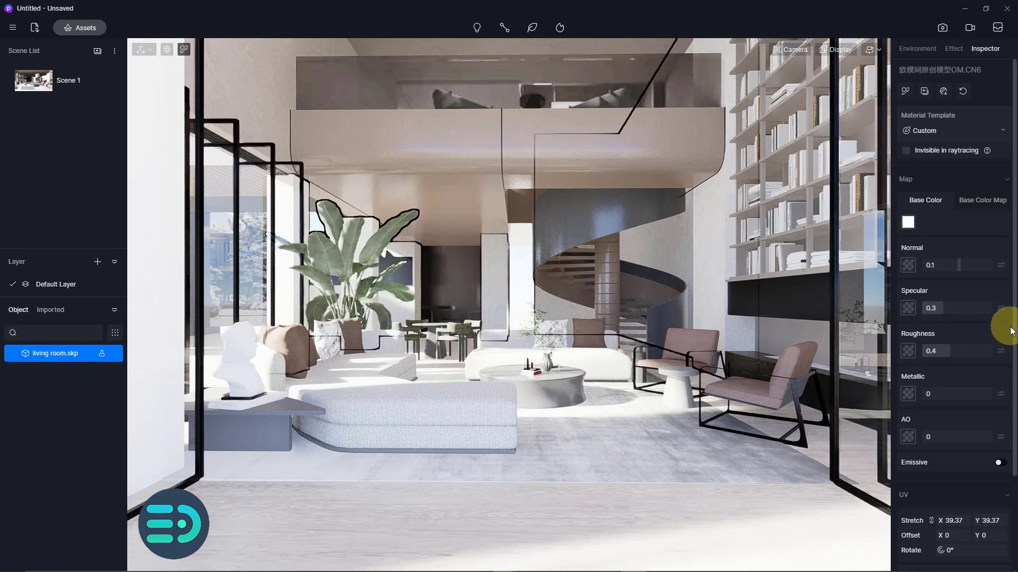
left_click_drag(938, 350, 999, 359)
Step: Set the mezzanine cladding's roughness to 0.34 and the dark spiral staircase material's roughness to 0.35
left_click(522, 182)
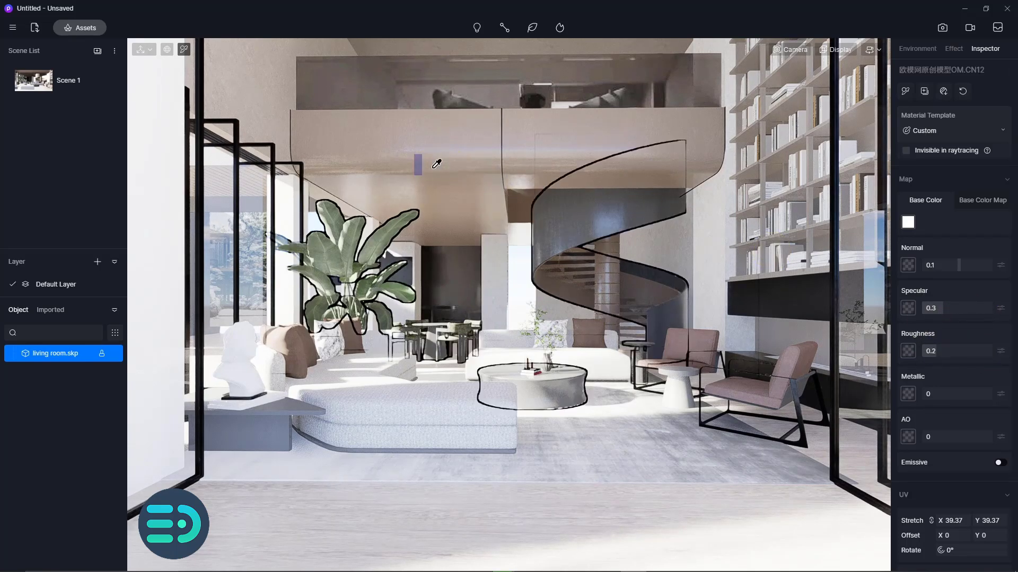
left_click_drag(935, 350, 946, 351)
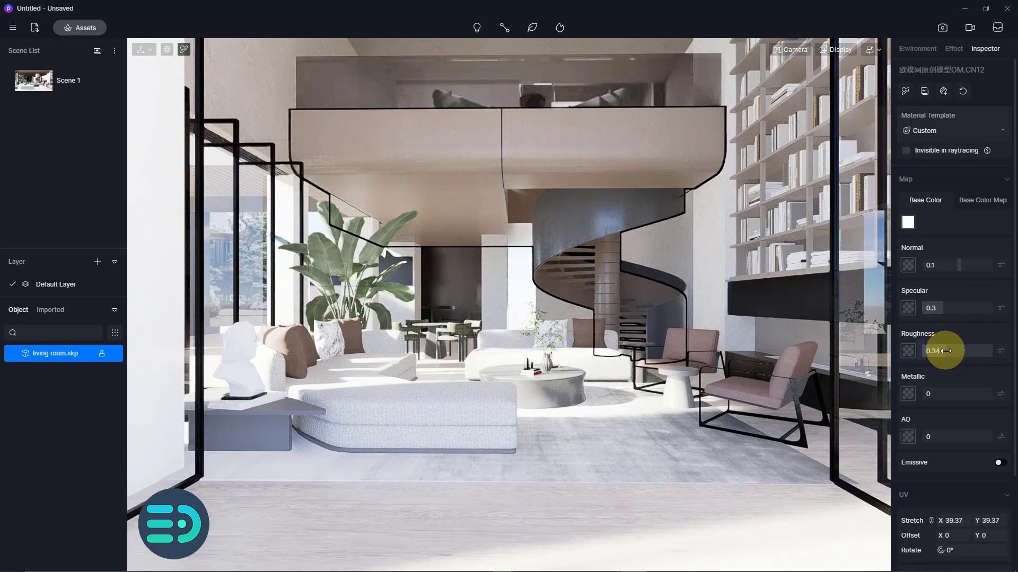
left_click(552, 202)
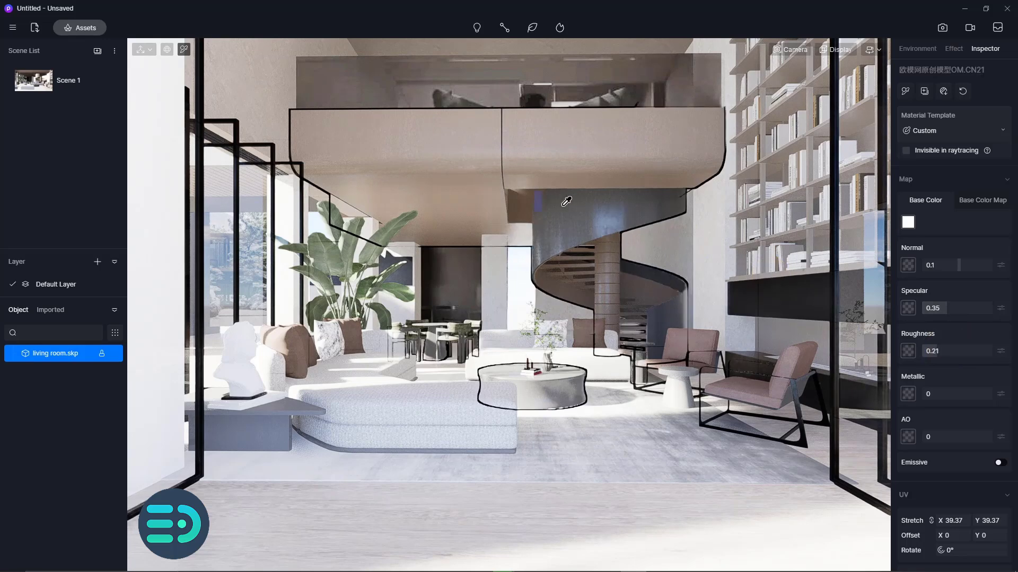
left_click_drag(938, 351, 946, 352)
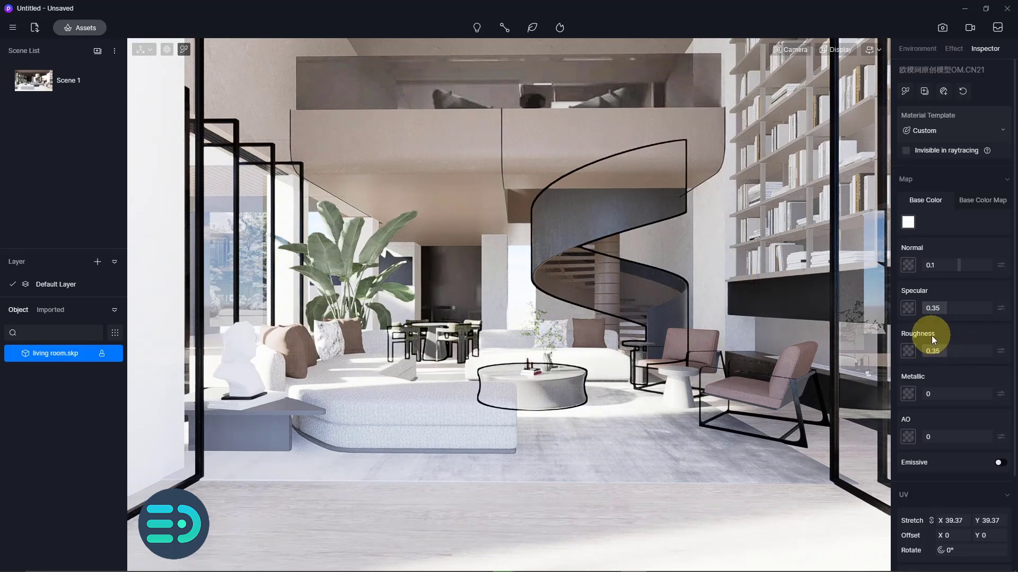
Step: Set the roughness of the black cabinet under the bookshelves to 1 and of the dark panel behind the dining area to 0.19
left_click(766, 291)
left_click_drag(949, 350, 996, 349)
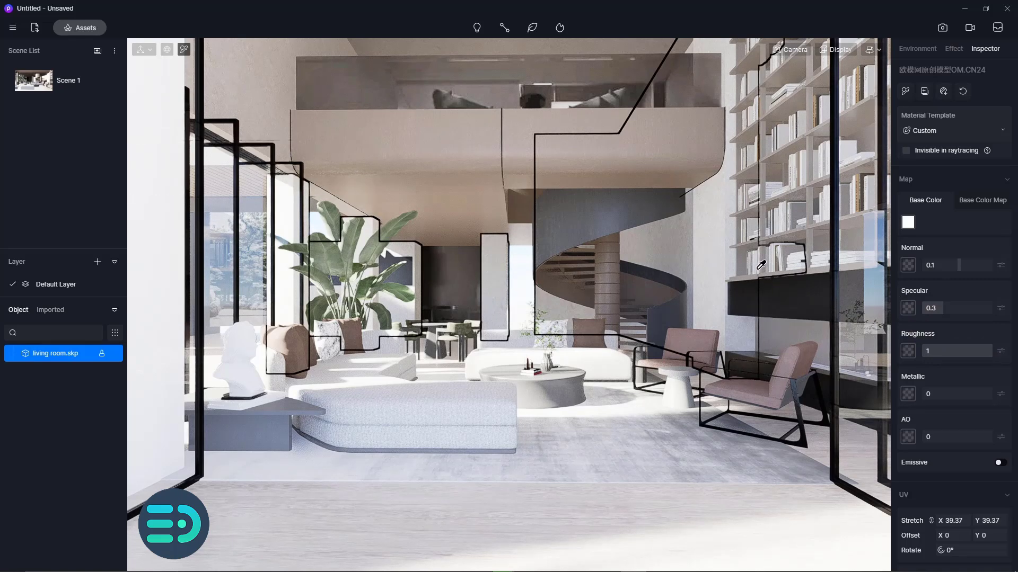
left_click(447, 274)
left_click_drag(933, 351, 935, 353)
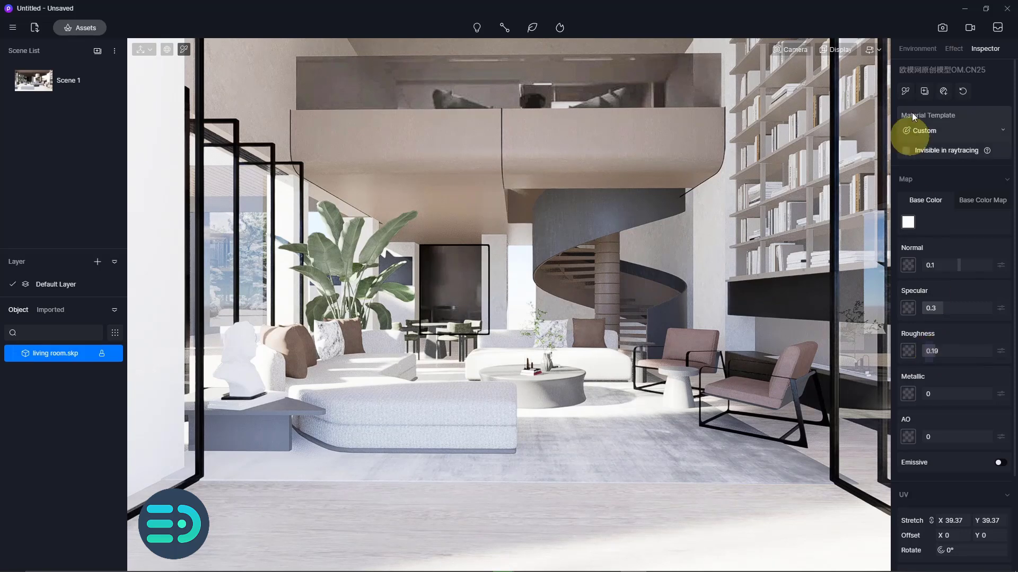
Step: Set the post-processing saturation to 0.57
left_click(922, 51)
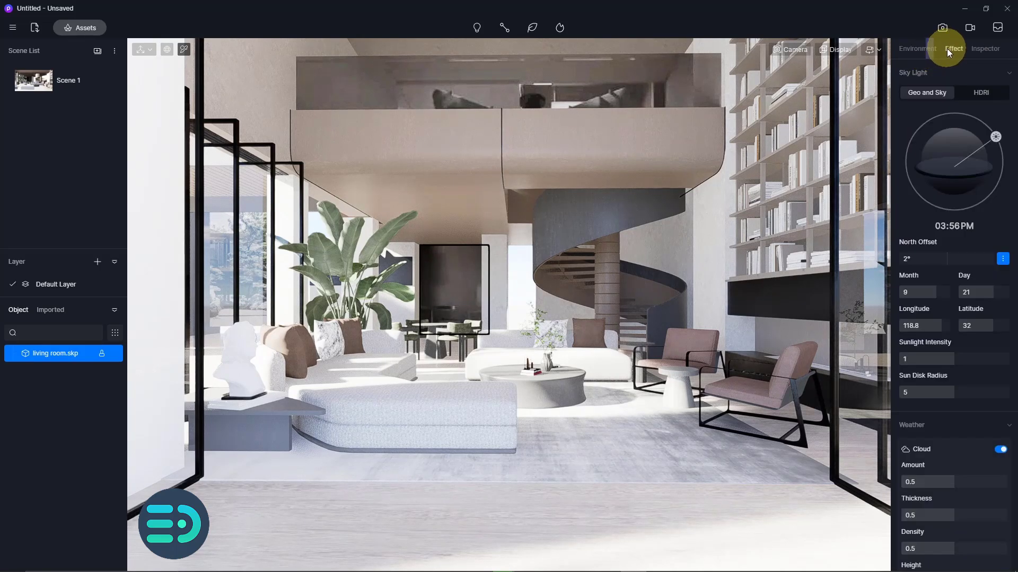
left_click(948, 49)
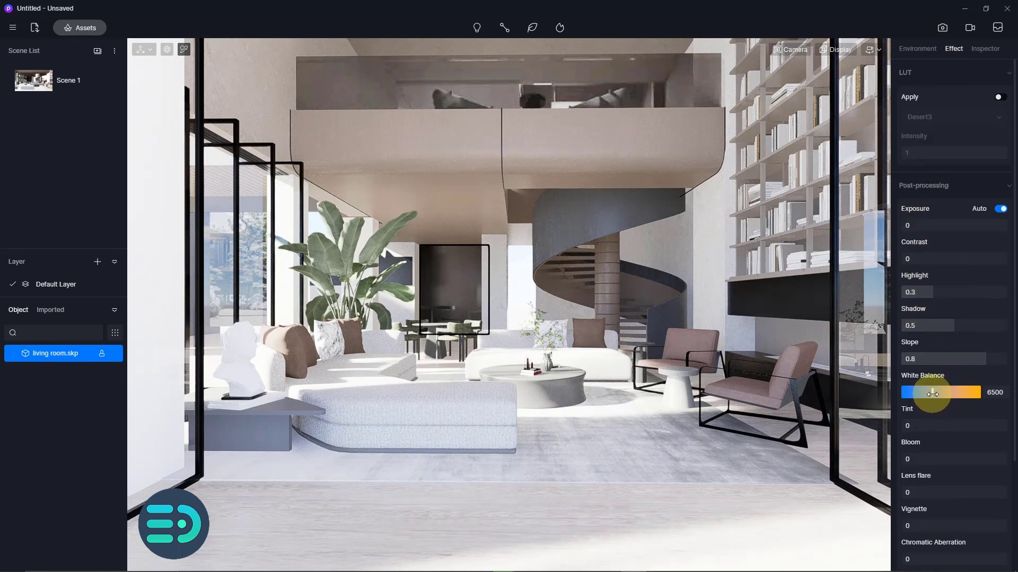
scroll(928, 444, "down", 4)
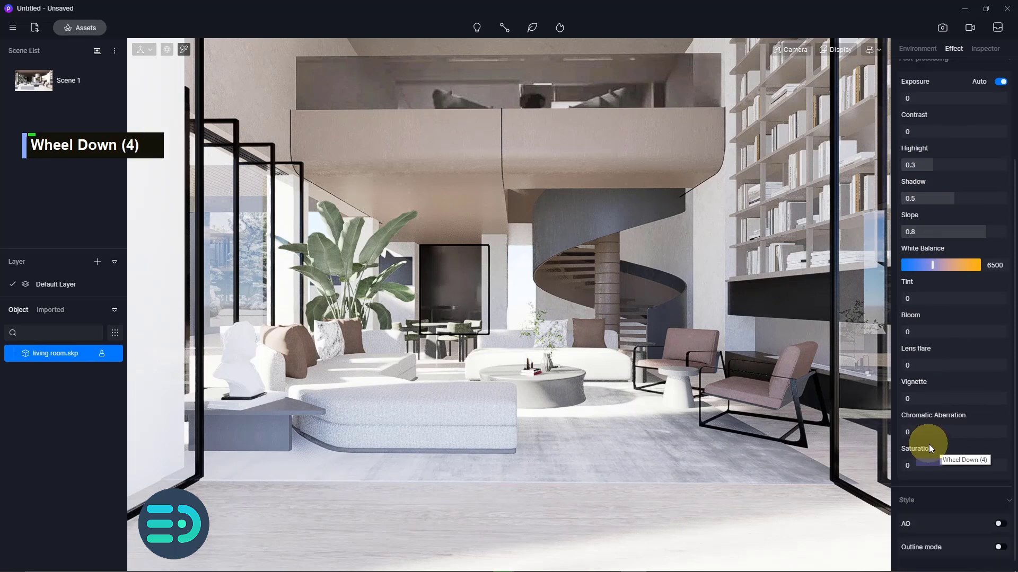
left_click_drag(923, 465, 990, 469)
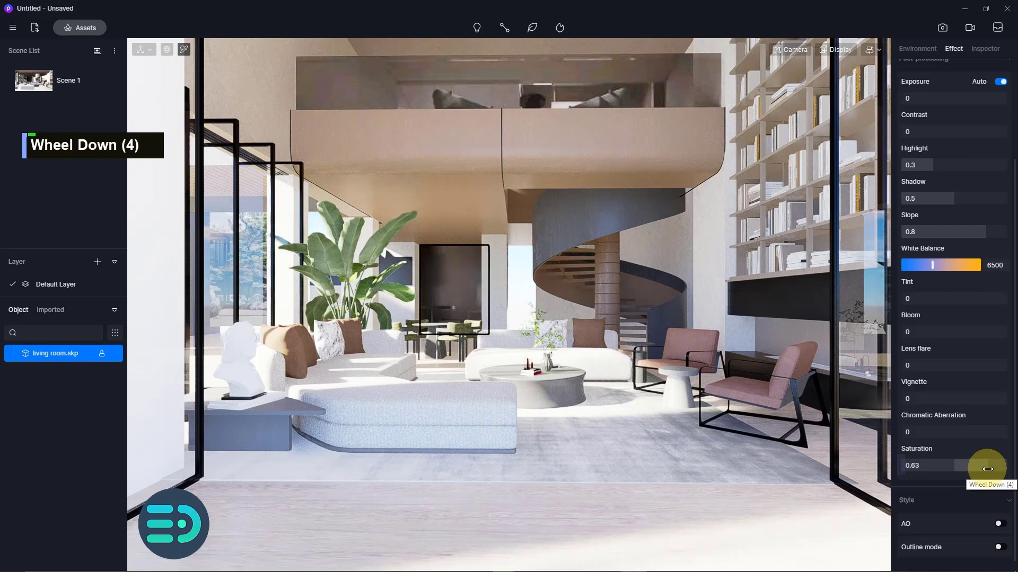
left_click_drag(987, 469, 984, 468)
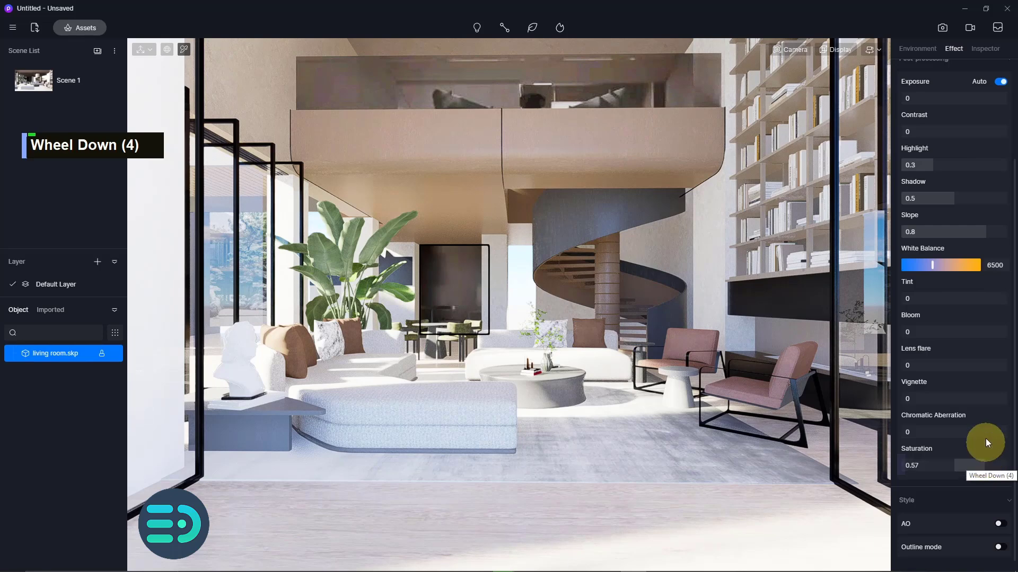
Step: Set the post-processing contrast to 0.15, the exposure to 0.12 and the slope to 0.65
scroll(954, 229, "up", 1)
scroll(954, 230, "up", 1)
left_click_drag(909, 195, 962, 211)
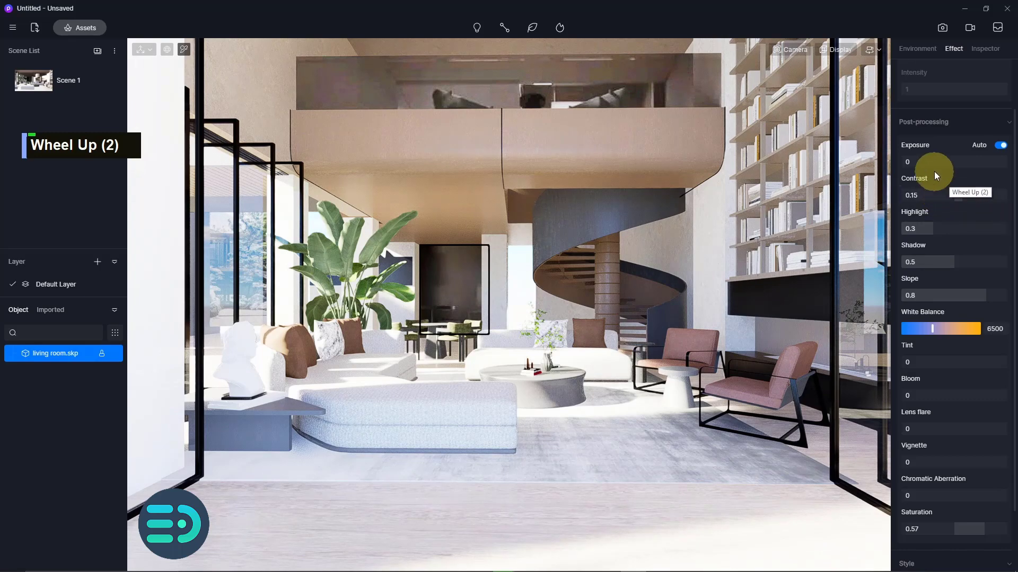
left_click_drag(921, 164, 959, 164)
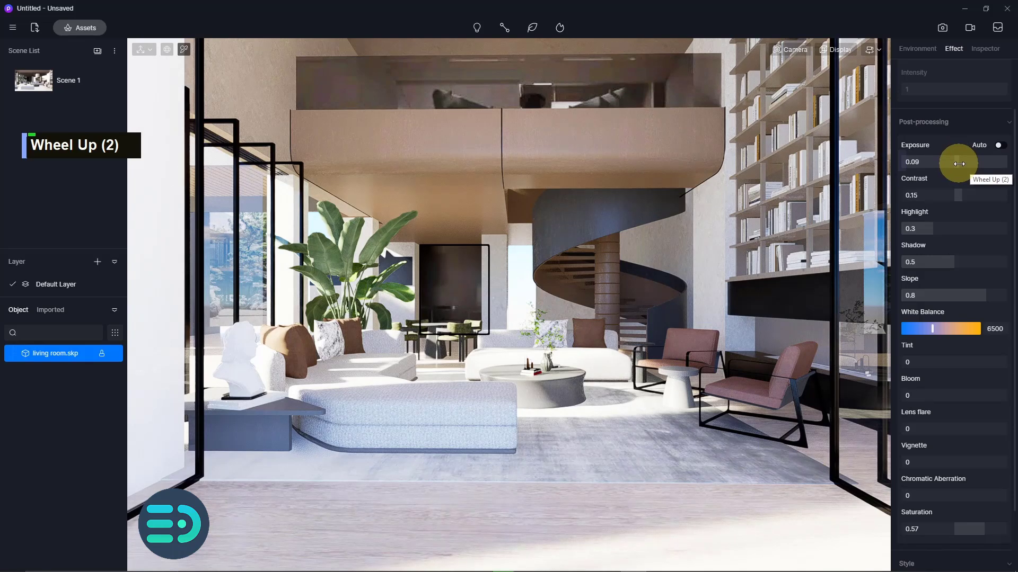
left_click_drag(958, 164, 960, 164)
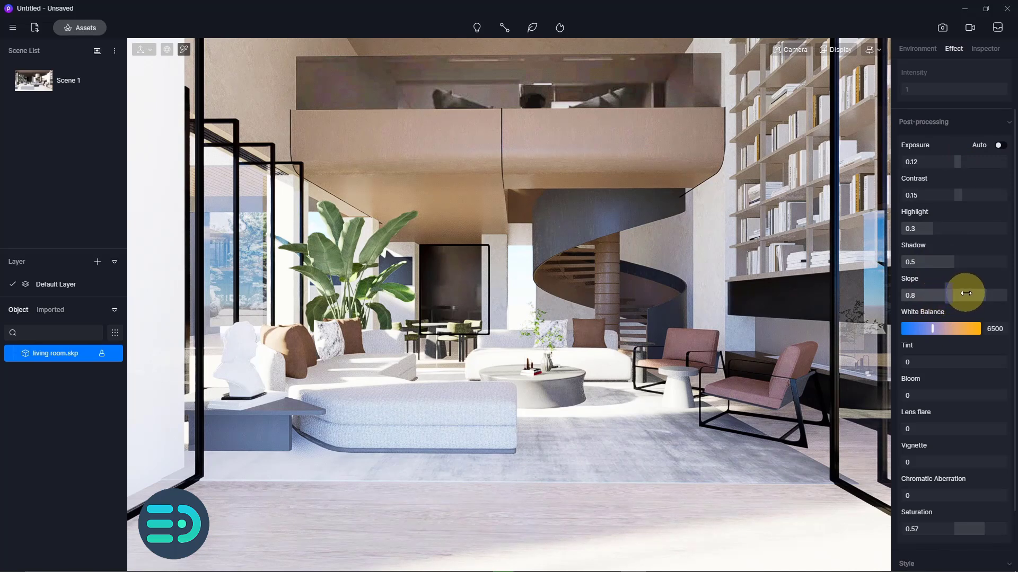
scroll(965, 293, "down", 3)
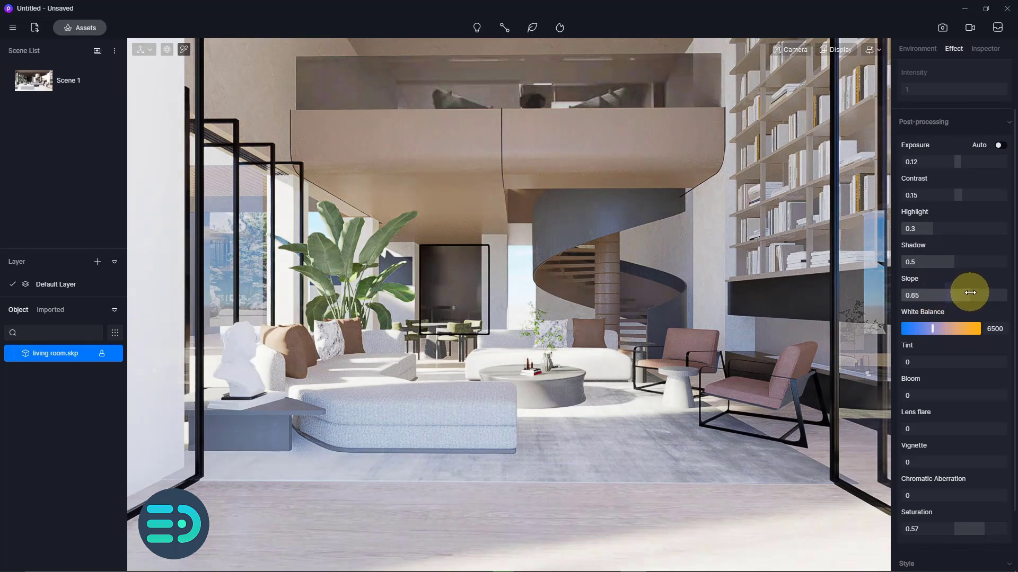
Step: Set the post-processing slope to 0.69, the saturation to 0.01 and the contrast to 0.13
left_click_drag(969, 293, 974, 292)
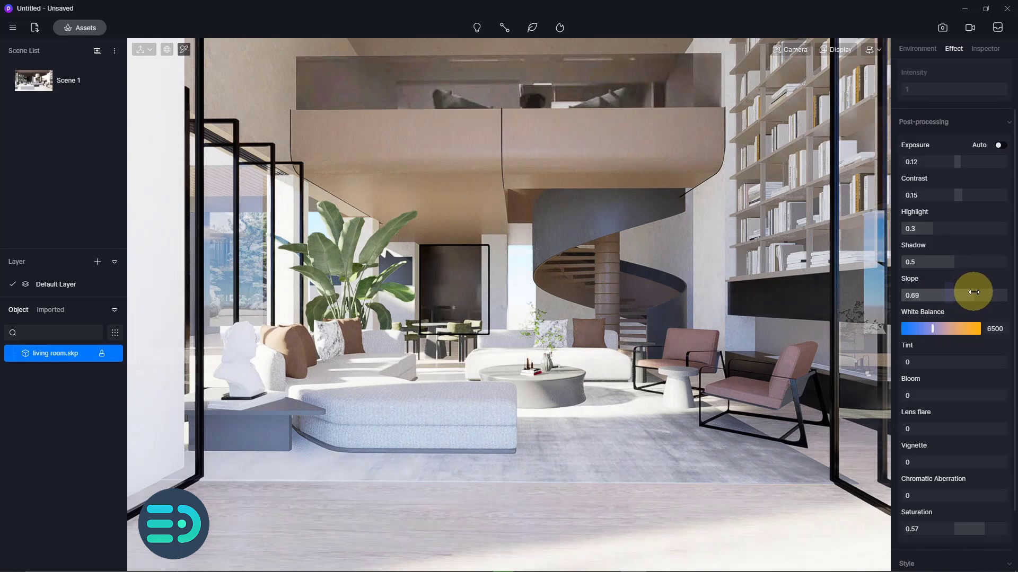
left_click_drag(954, 196, 962, 199)
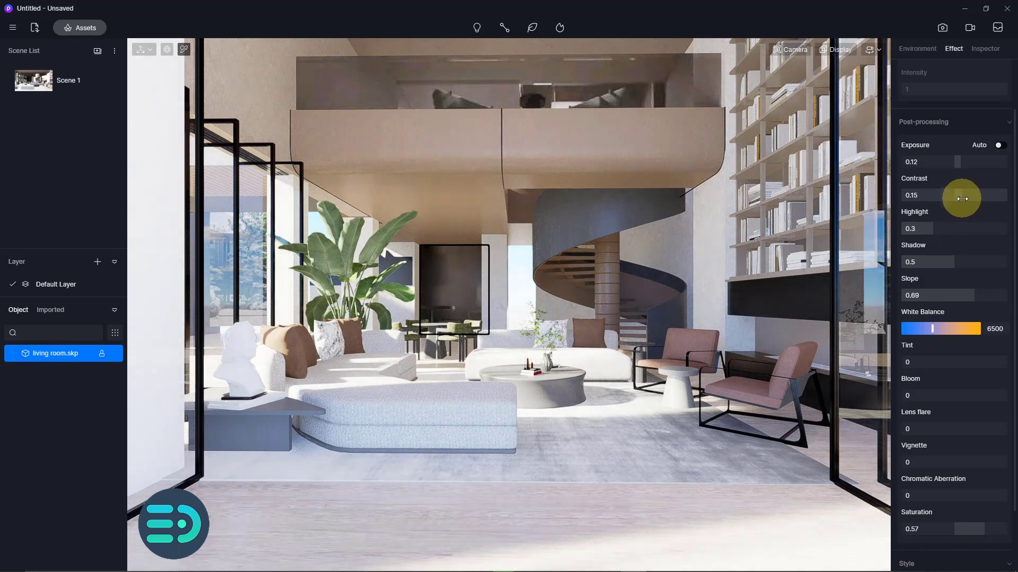
scroll(941, 426, "down", 3)
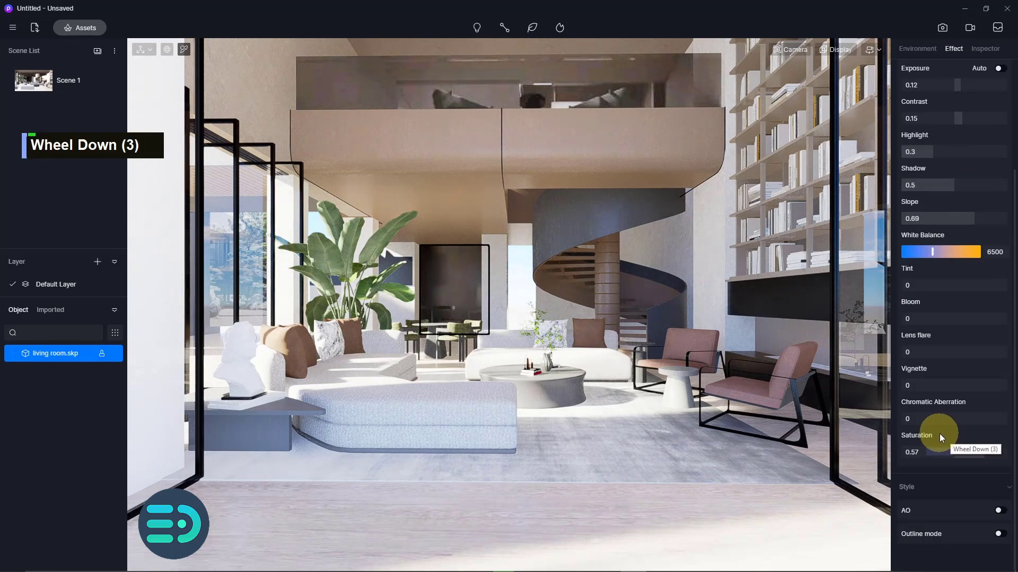
mouse_move(963, 452)
left_mouse_down()
mouse_move(972, 449)
mouse_move(957, 455)
left_mouse_up()
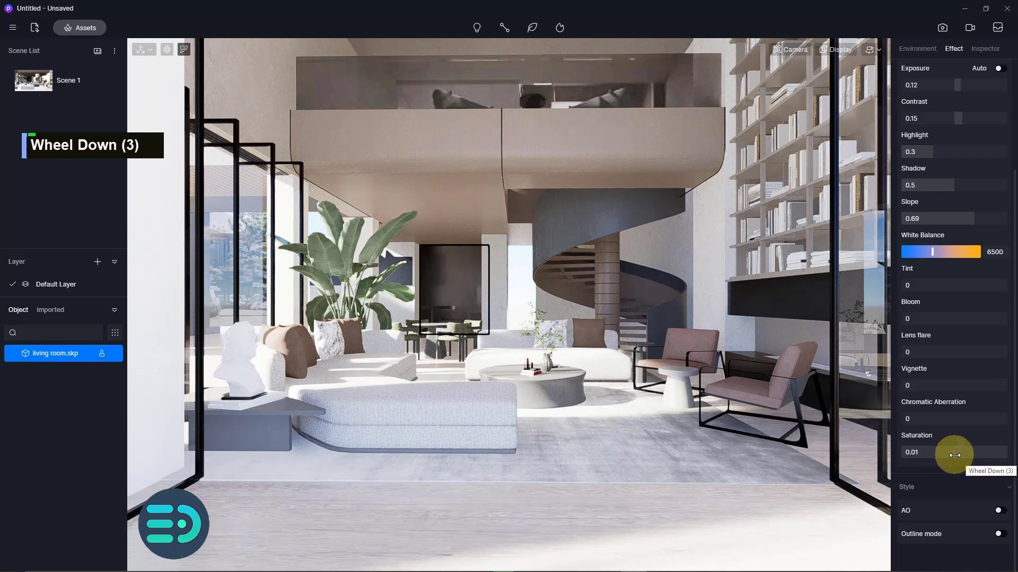
scroll(968, 218, "up", 1)
left_click_drag(973, 142, 961, 158)
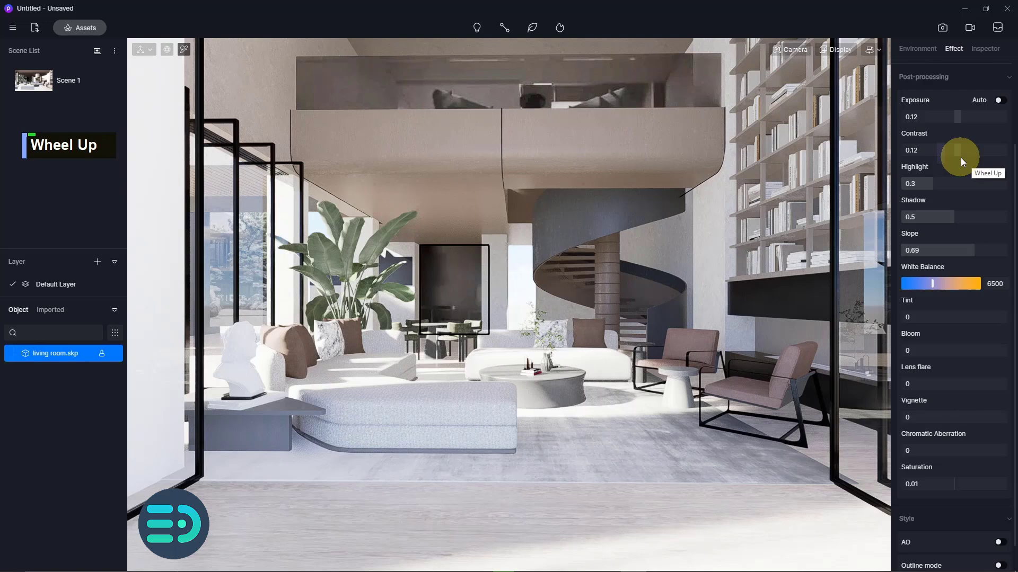
scroll(962, 158, "up", 1)
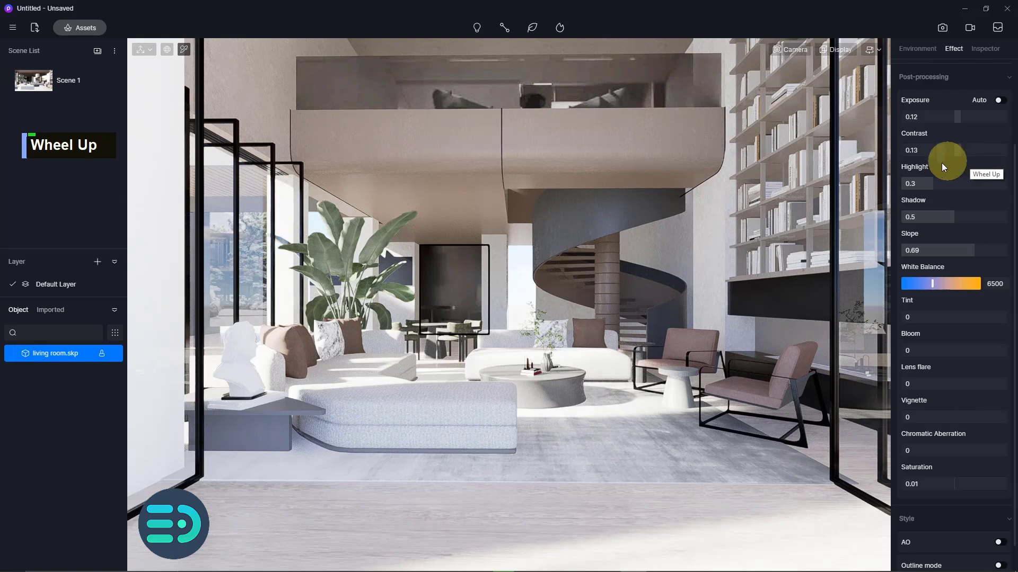
Step: Change the bookshelf material's base color to a light brown, RGB 202, 174, 152
left_click(767, 148)
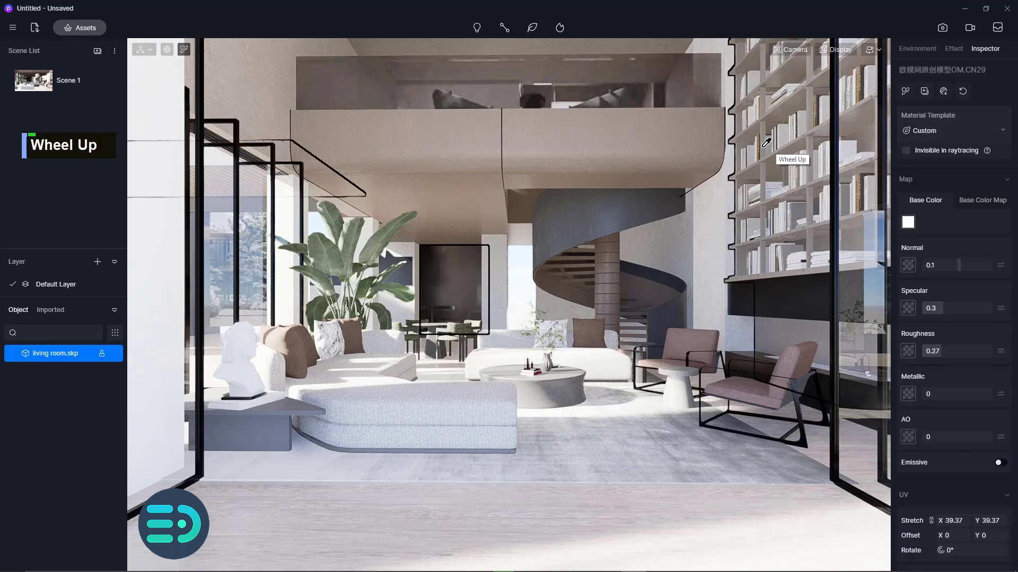
left_click(907, 221)
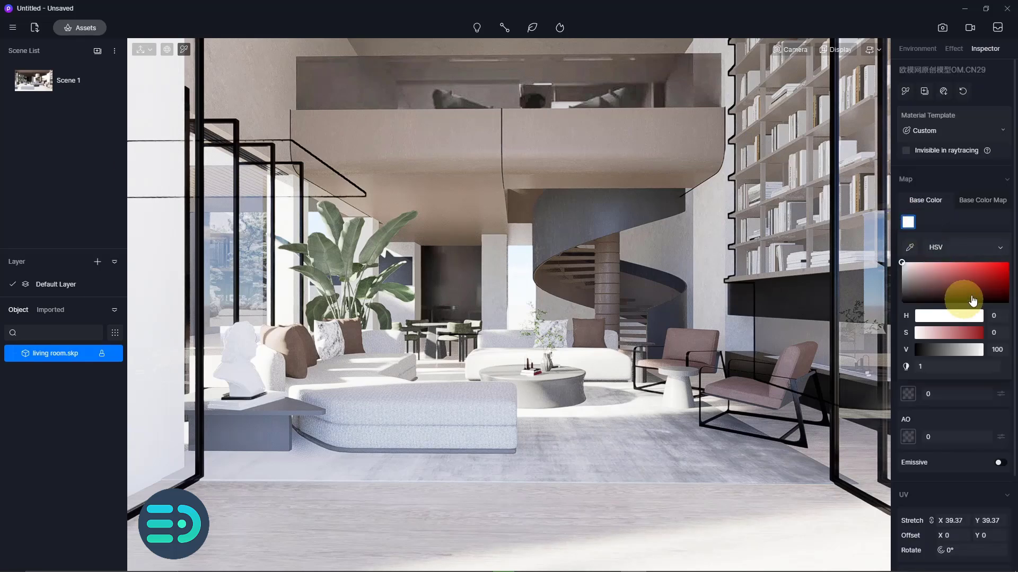
left_click(1000, 248)
left_click(972, 265)
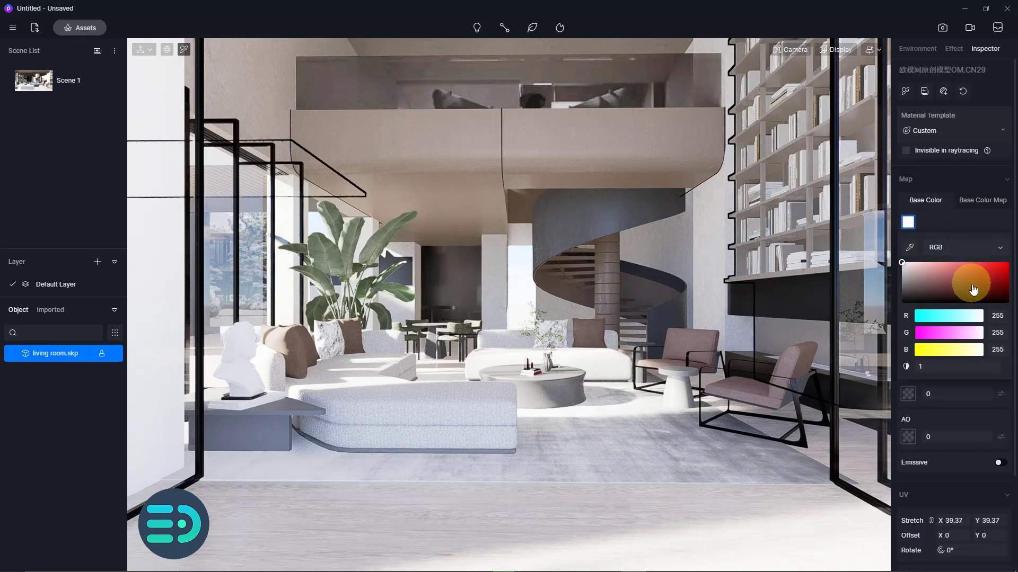
left_click_drag(950, 351, 961, 334)
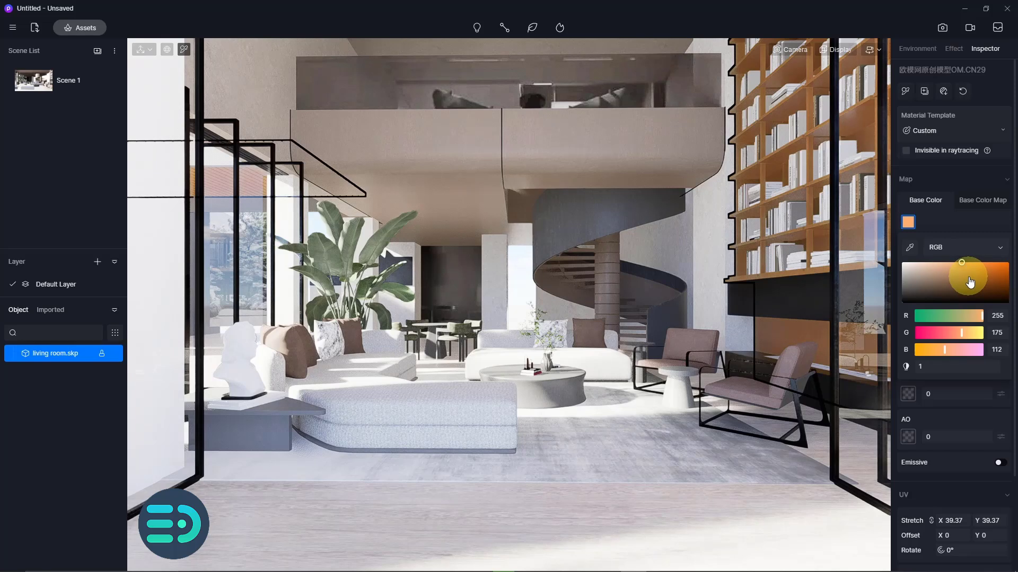
mouse_move(969, 282)
left_mouse_down()
mouse_move(963, 292)
mouse_move(951, 283)
left_mouse_up()
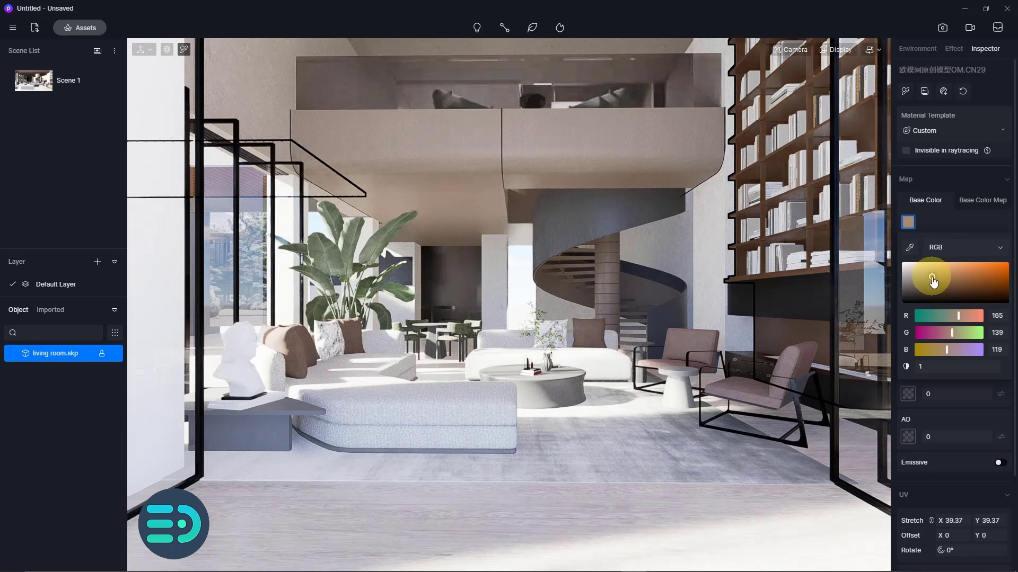
left_click_drag(933, 281, 929, 275)
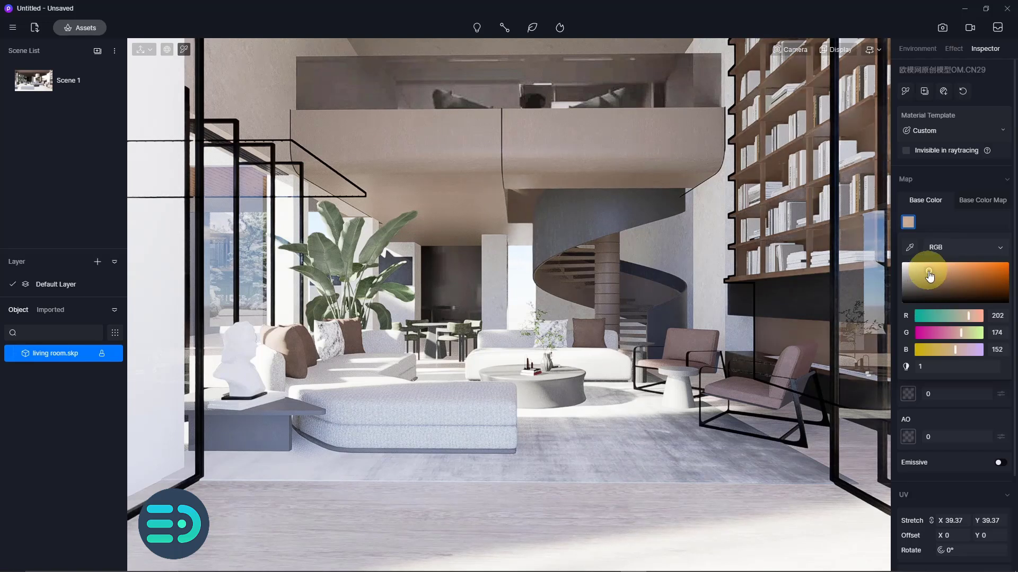
Step: Change the armchair upholstery's base color to a terracotta orange, RGB 215, 139, 108
left_click(790, 357)
left_click(910, 225)
left_click_drag(950, 271, 965, 273)
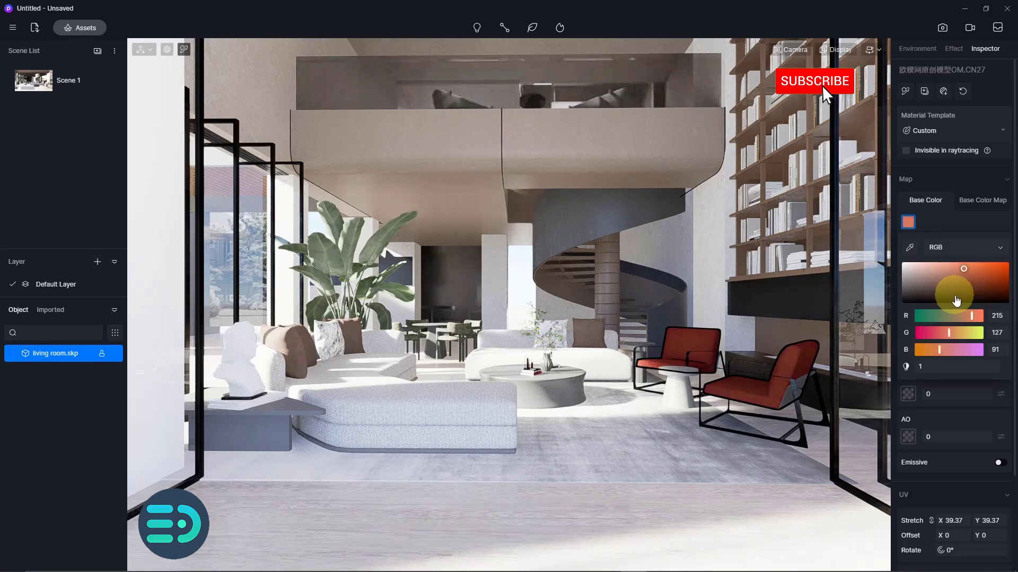
left_click(956, 279)
left_click_drag(955, 279, 957, 273)
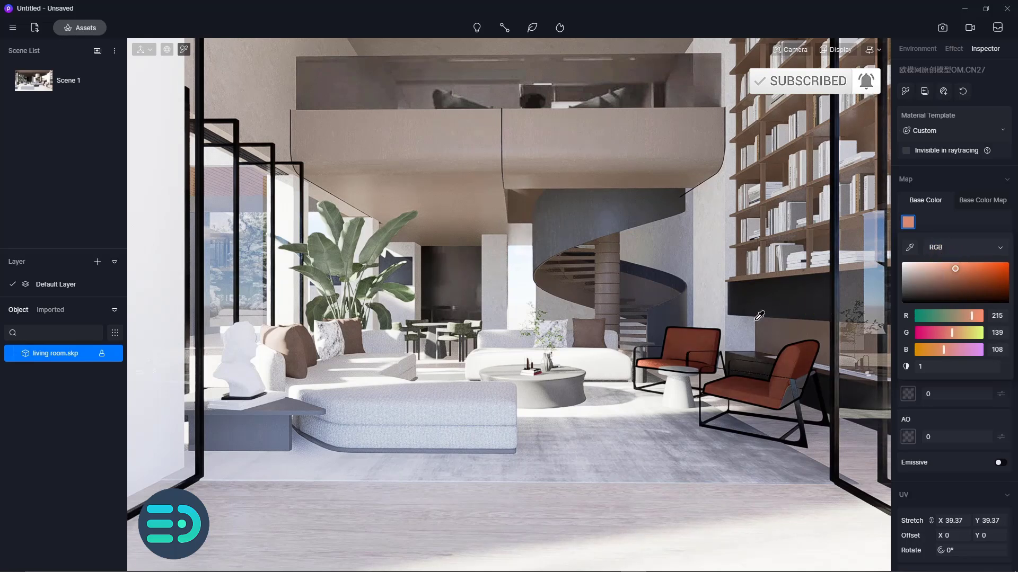
Step: Change the brown sofa cushions' base color to RGB 179, 128, 97
left_click(592, 325)
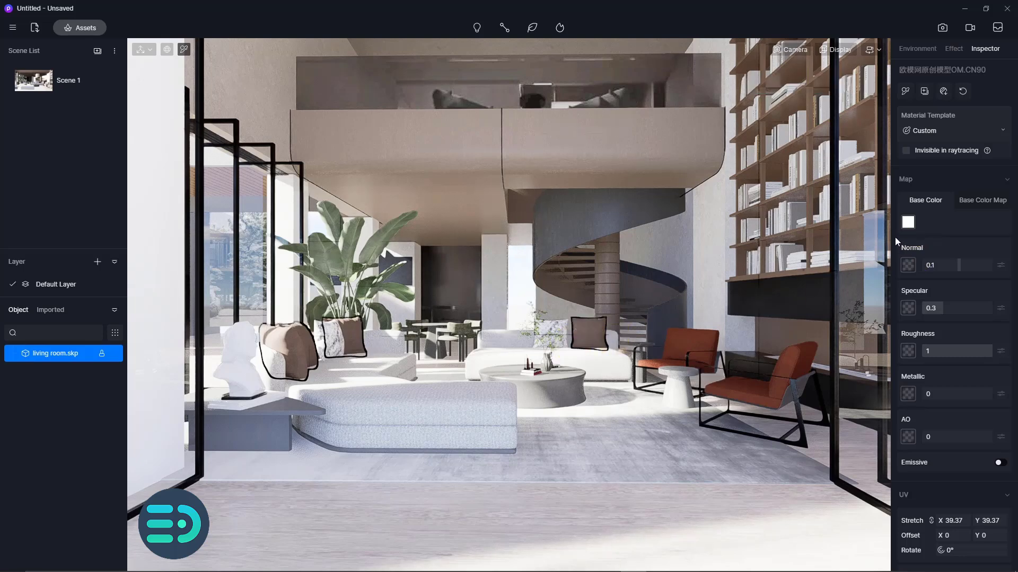
left_click(908, 222)
left_click(960, 273)
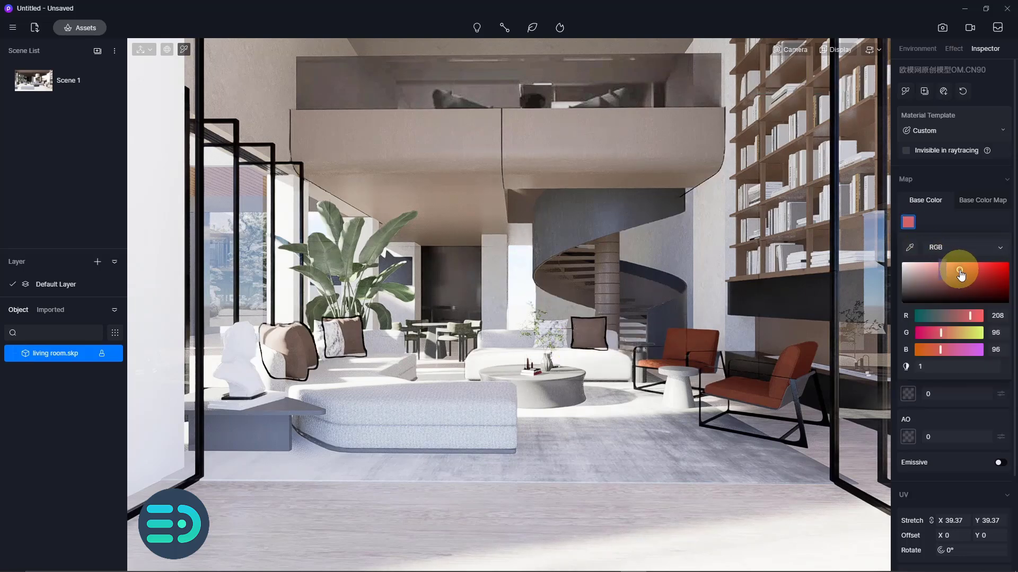
left_click(949, 332)
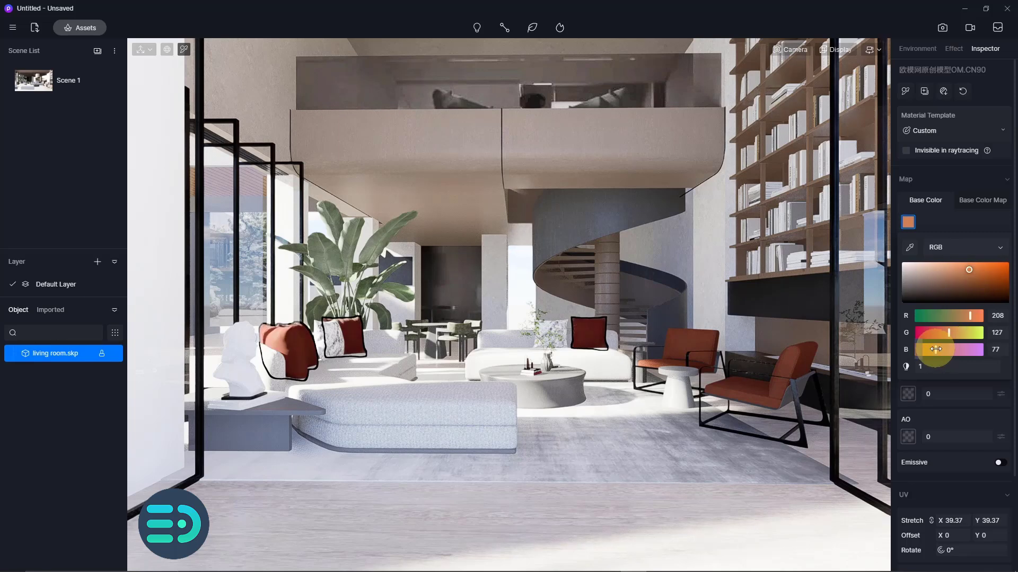
left_click(968, 283)
mouse_move(969, 287)
left_mouse_down()
mouse_move(957, 275)
mouse_move(970, 267)
mouse_move(952, 280)
left_mouse_up()
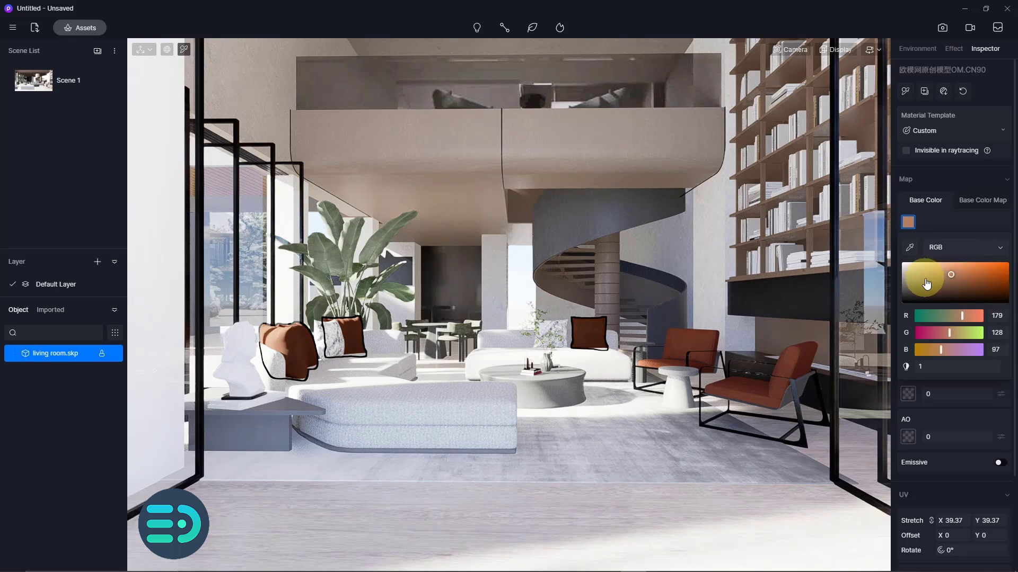
Step: Darken the base color of the material shared by the coffee table and spiral staircase to gray, RGB 132, 132, 132
left_click(575, 383)
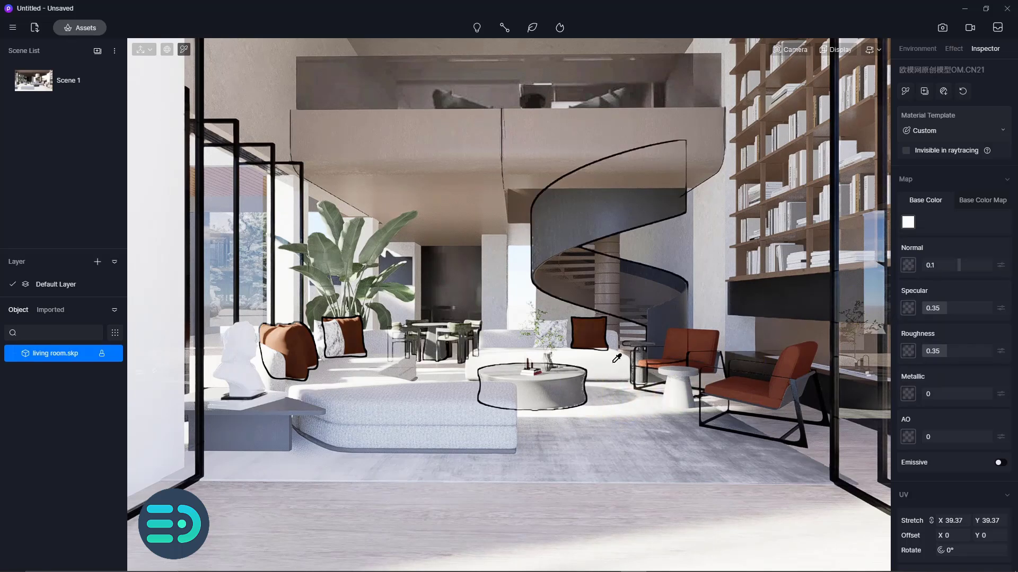
left_click(904, 224)
left_click(910, 289)
left_click_drag(911, 289, 902, 289)
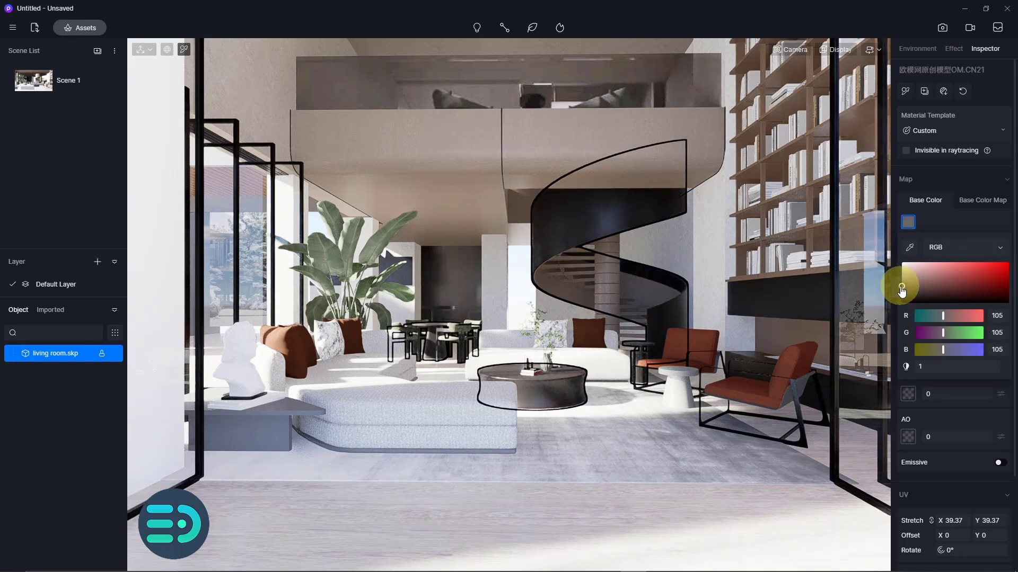
left_click_drag(902, 290, 901, 283)
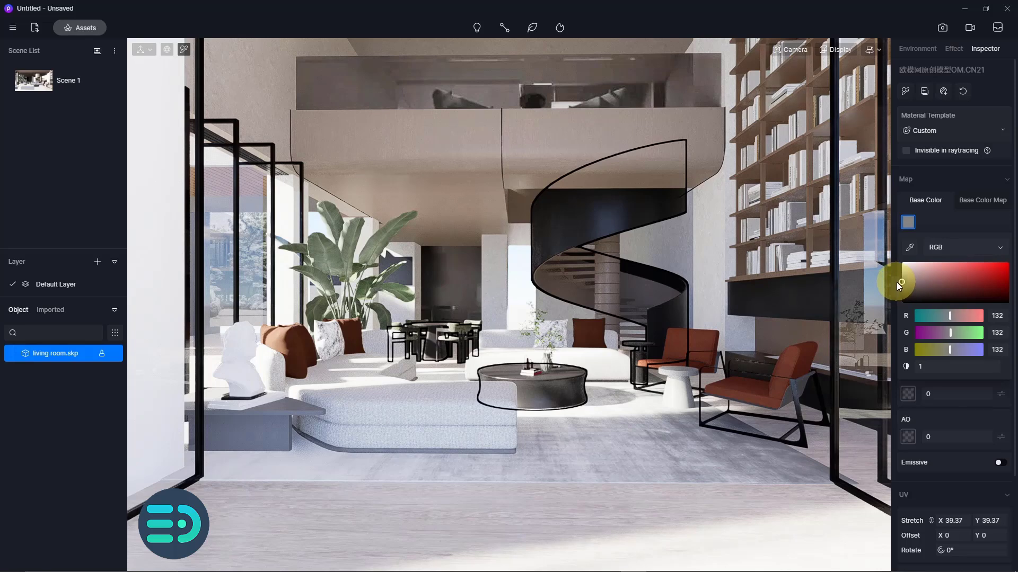
left_click(909, 247)
Step: Change the mezzanine cladding's base color to a warm light tan, RGB 215, 183, 160
left_click(465, 154)
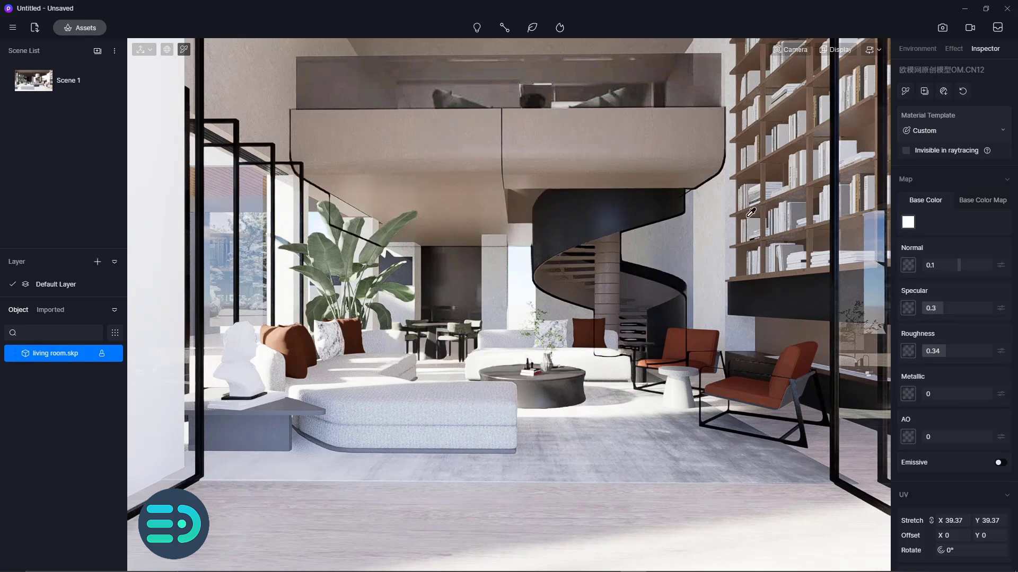
left_click(908, 222)
left_click_drag(912, 274, 952, 280)
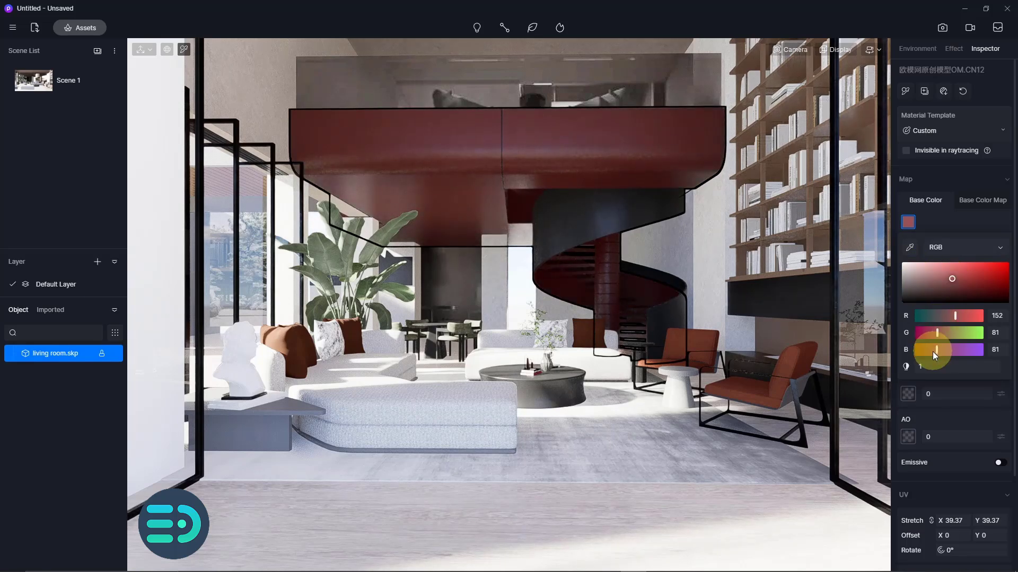
left_click(933, 351)
left_click(957, 269)
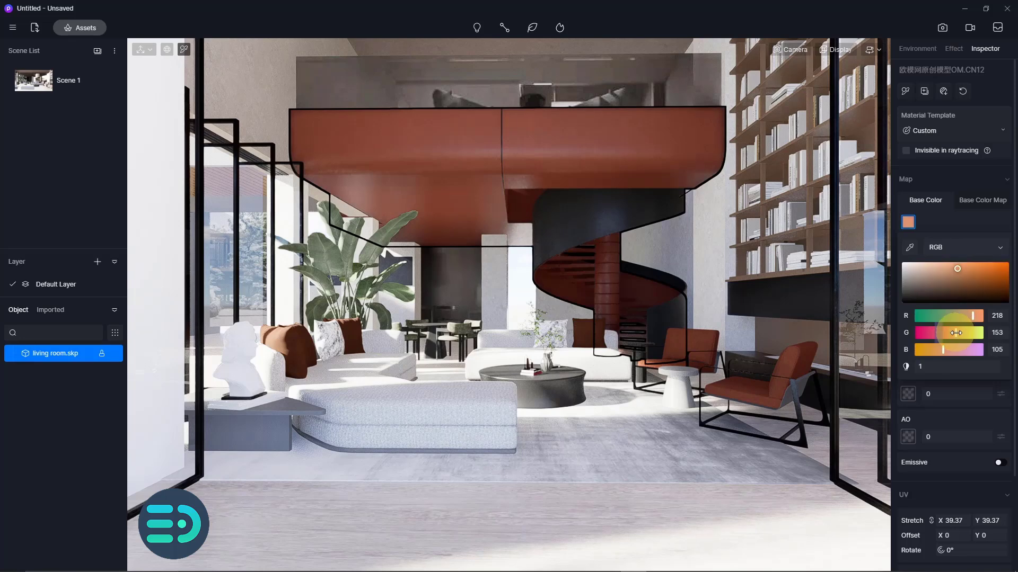
left_click(934, 269)
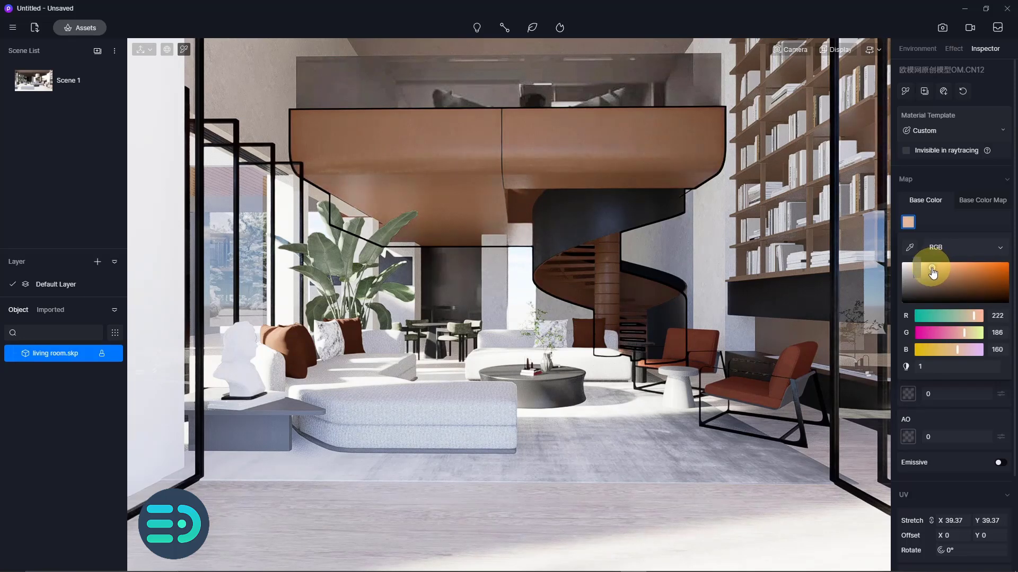
left_click_drag(931, 273, 930, 273)
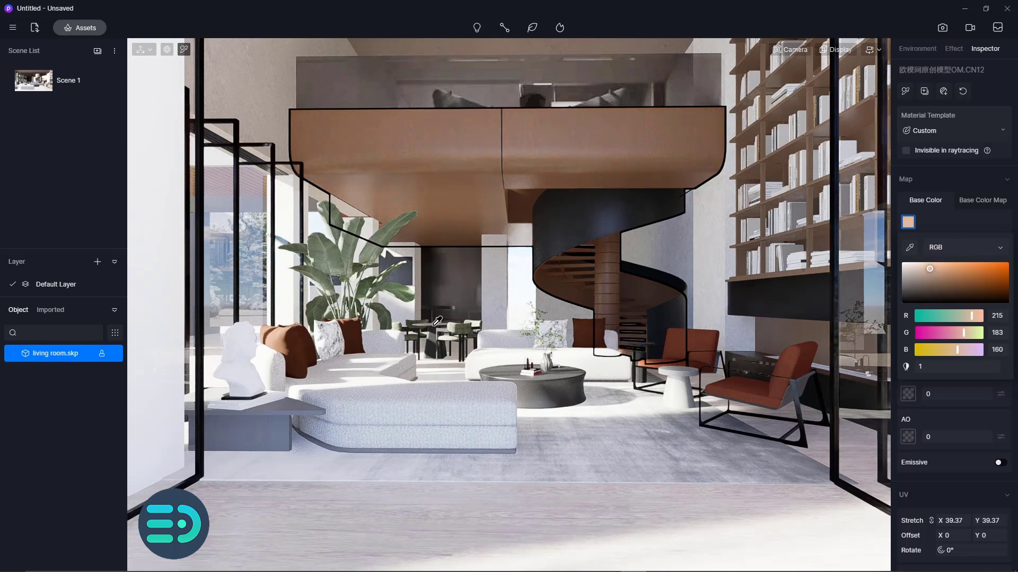
Step: Change the dining chairs' base color to black, RGB 0, 0, 0
left_click(466, 322)
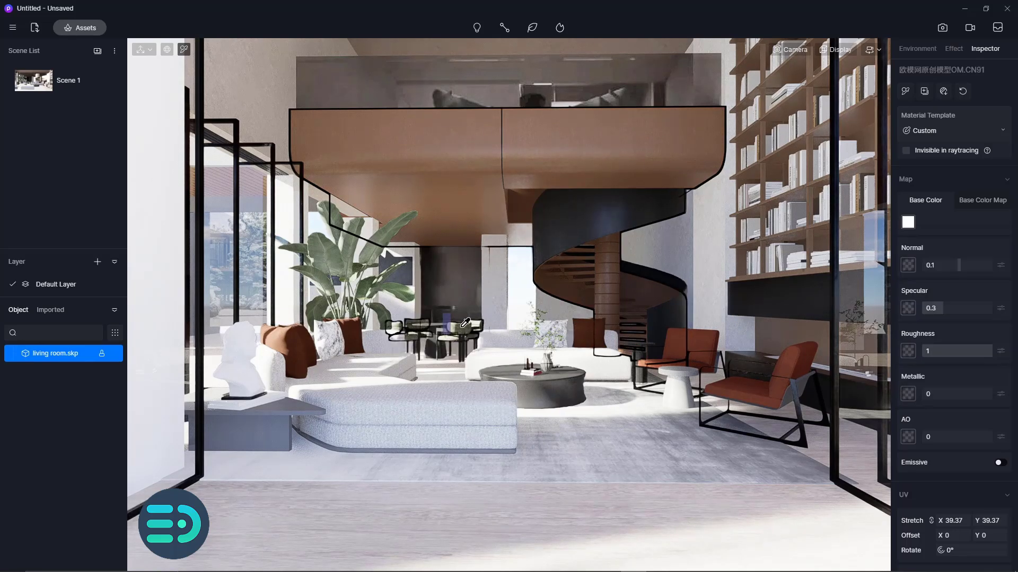
left_click(907, 222)
left_click_drag(897, 269, 890, 307)
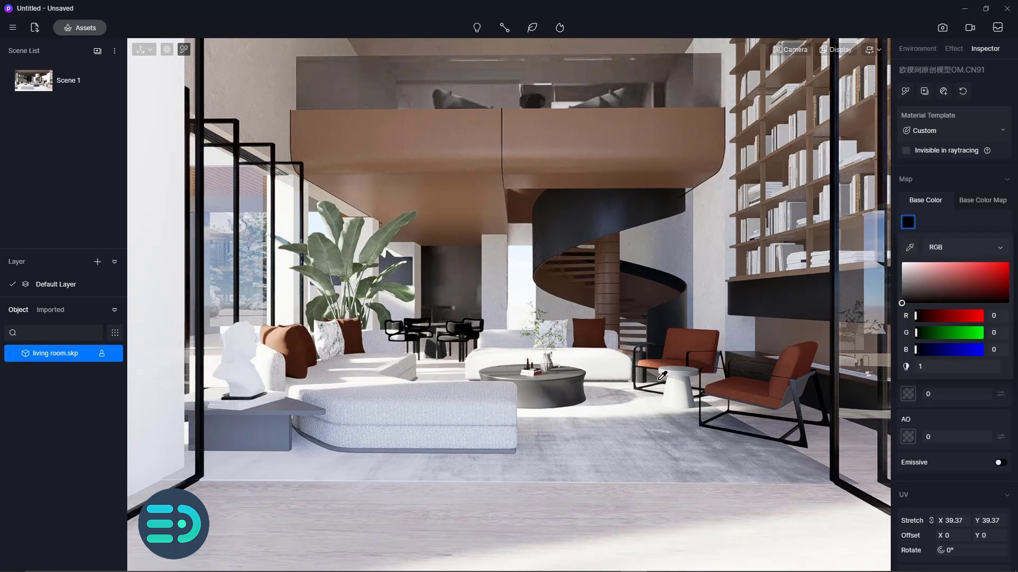
Step: Set the side tables' base color to dark gray, RGB 99, 99, 99, and their roughness to 0.18
left_click(677, 384)
left_click(908, 222)
left_click_drag(908, 281, 895, 291)
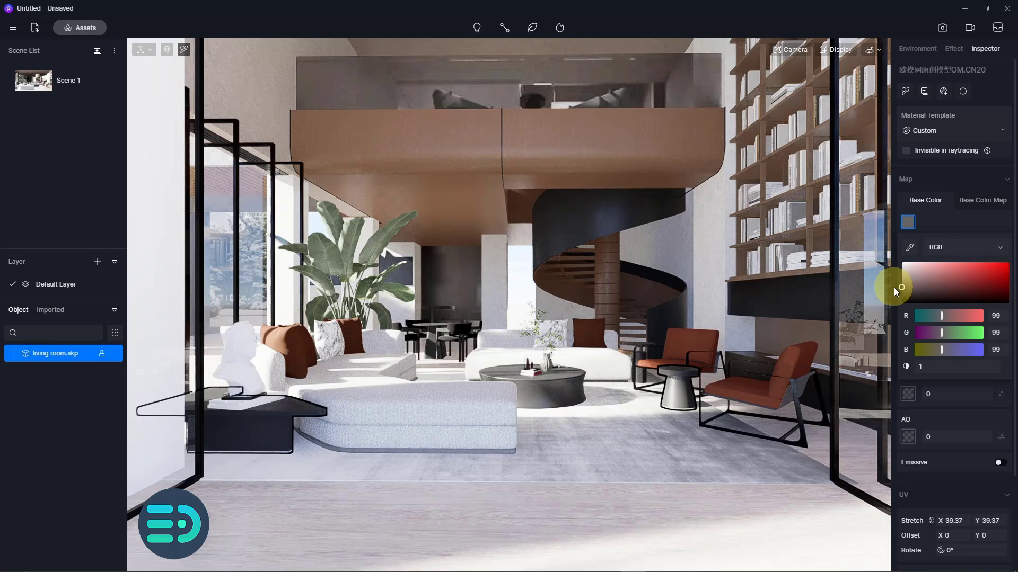
left_click(930, 222)
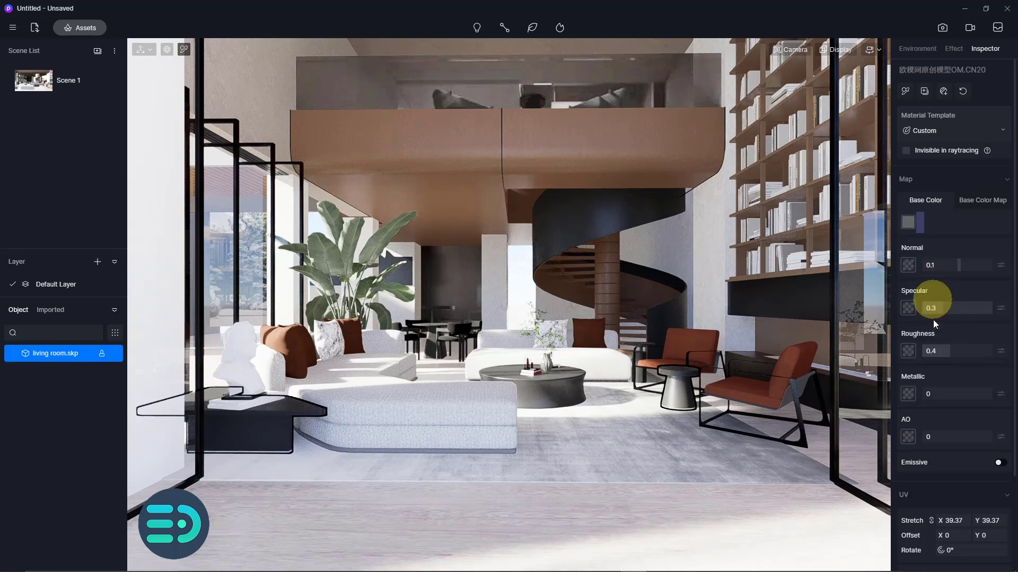
left_click_drag(942, 348, 800, 352)
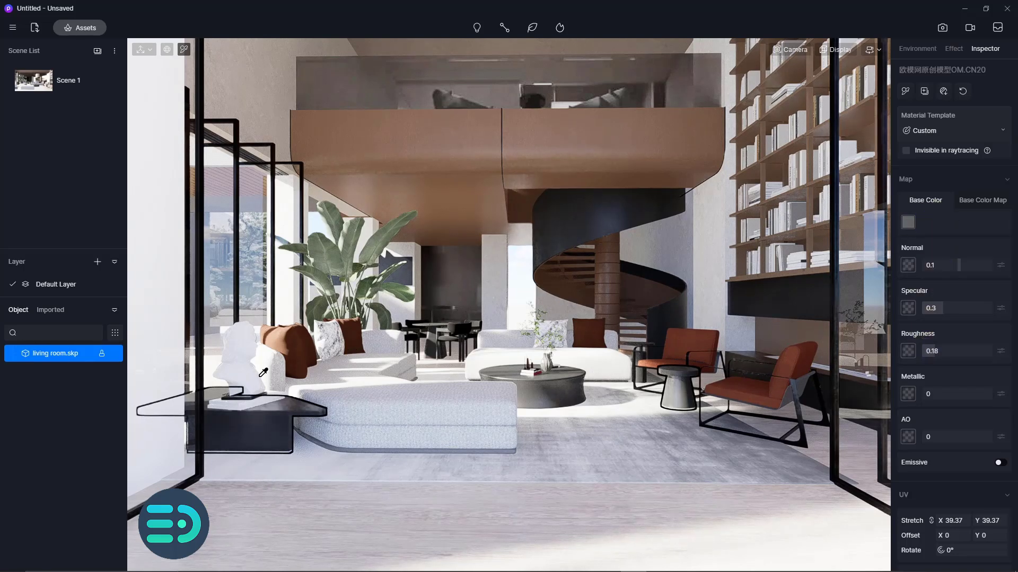
Step: Darken the bust sculpture's base color to gray, RGB 152, 152, 152
left_click(249, 368)
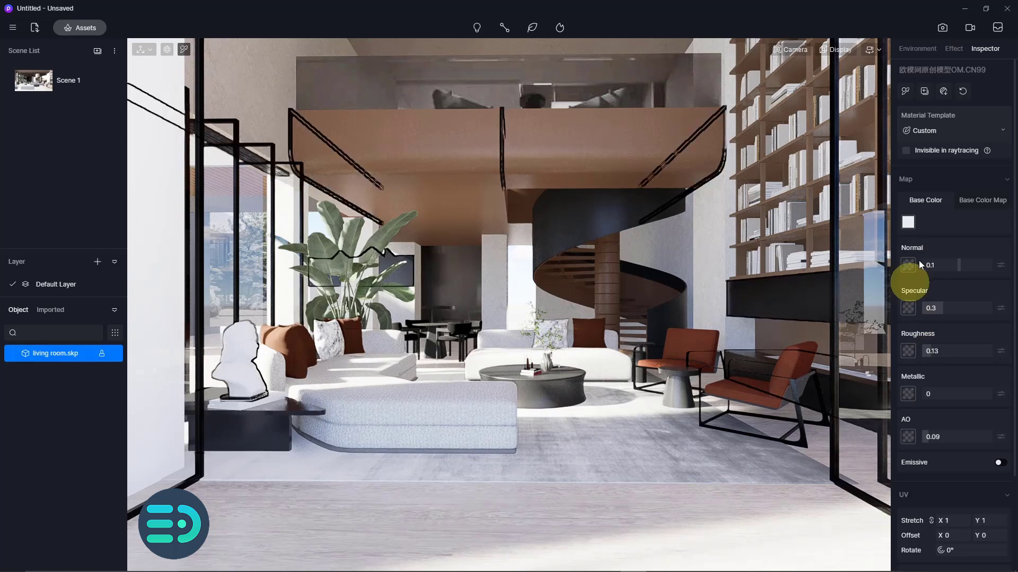
left_click(912, 231)
left_click_drag(902, 267, 901, 278)
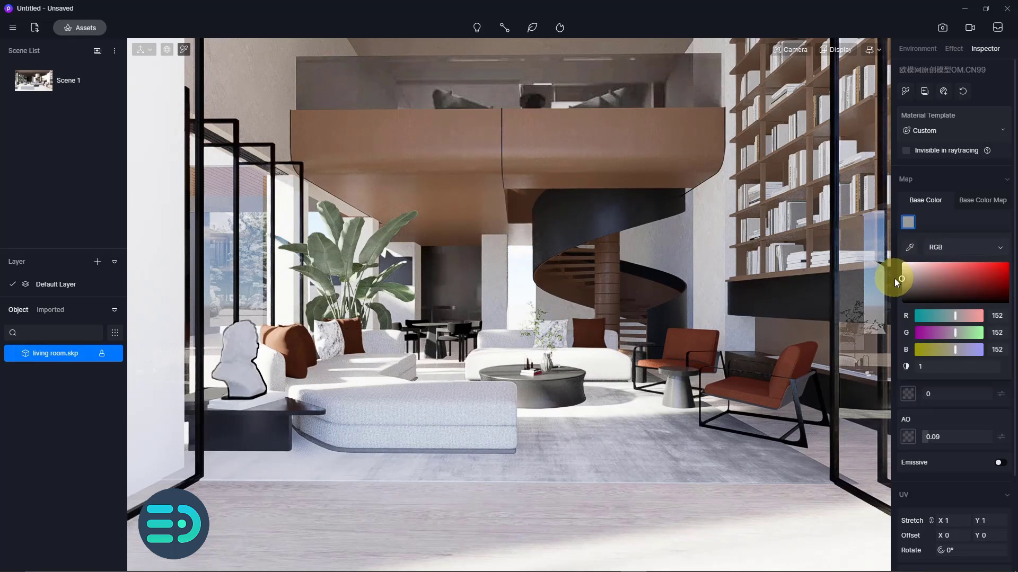
left_click(643, 330)
Step: Darken the sofa fabric's base color to light gray, RGB 189, 189, 189
left_click(448, 397)
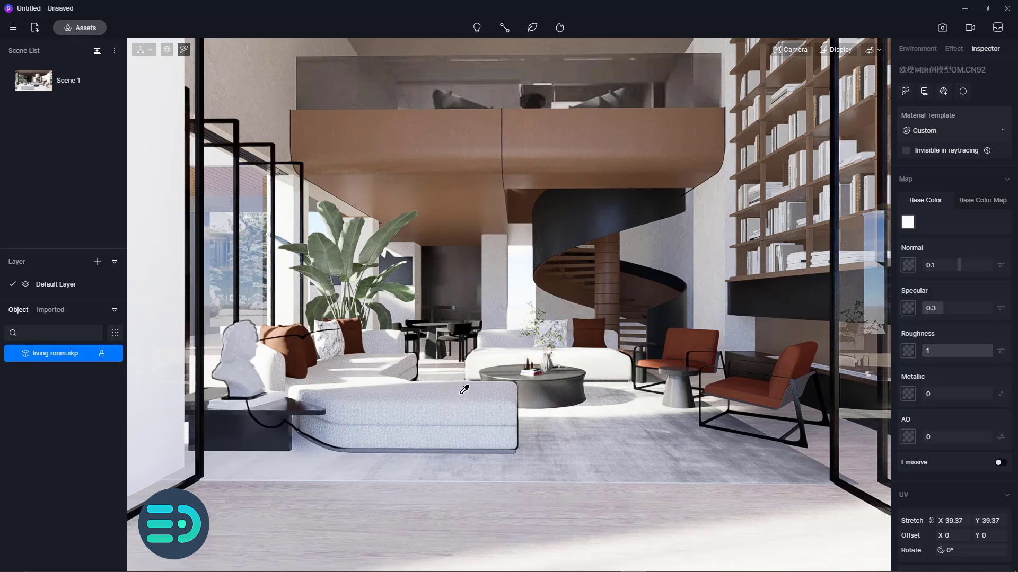
left_click(907, 223)
left_click_drag(904, 269, 896, 273)
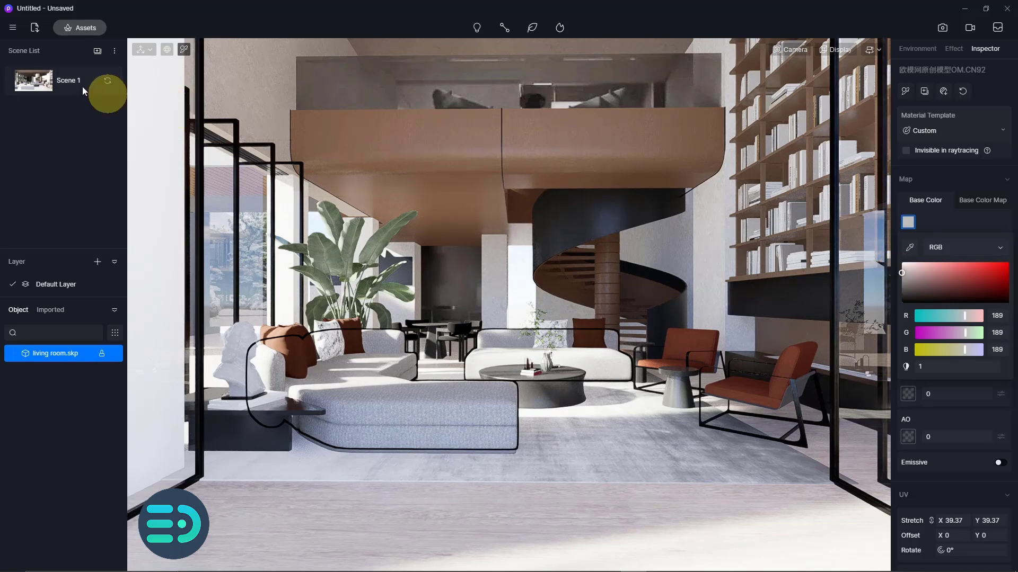
Step: Update Scene 1 with the current state and darken the plant leaves' base color to gray, RGB 142, 142, 142
left_click(108, 83)
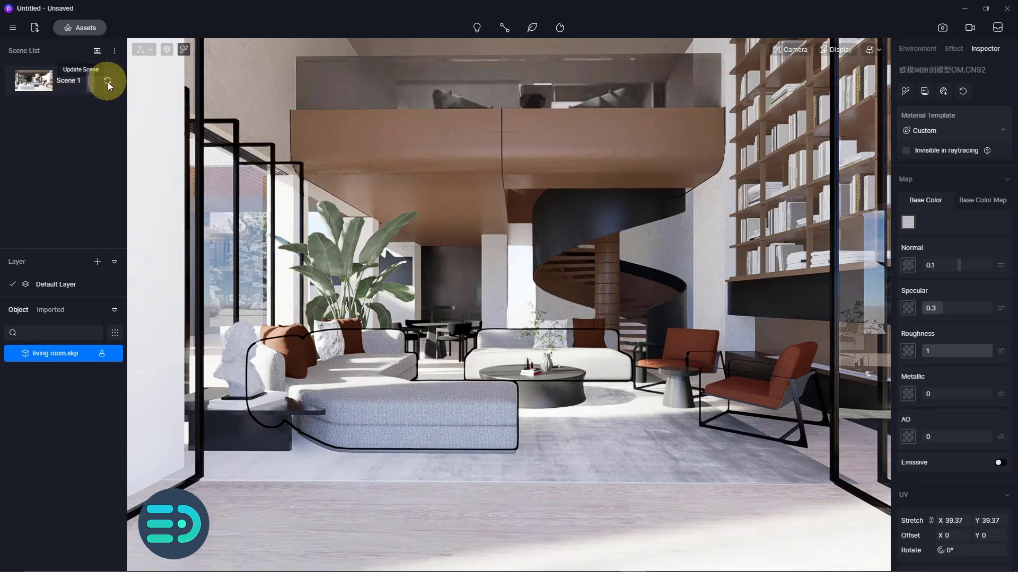
left_click(380, 255)
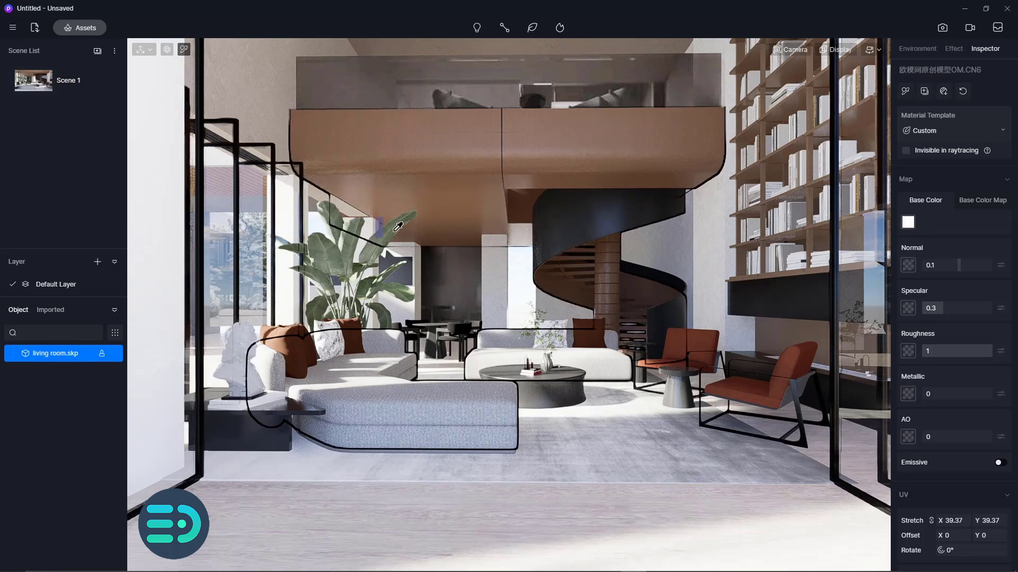
left_click(908, 222)
left_click_drag(904, 270, 891, 285)
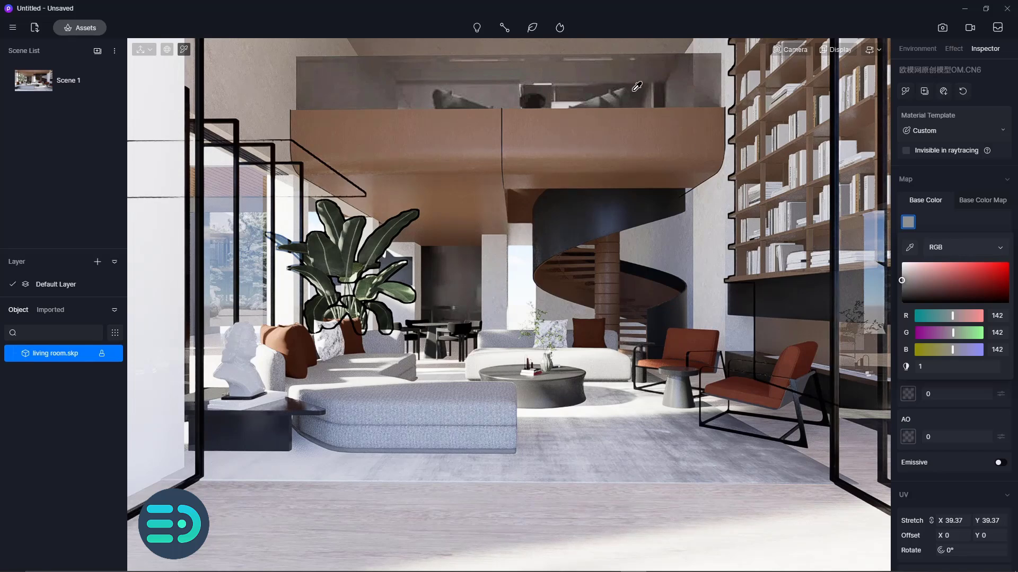
Step: Set the base color of the mezzanine's glass railing to light gray, RGB 232, 232, 232
left_click(632, 80)
left_click(908, 221)
left_click(898, 281)
left_click_drag(897, 281, 889, 271)
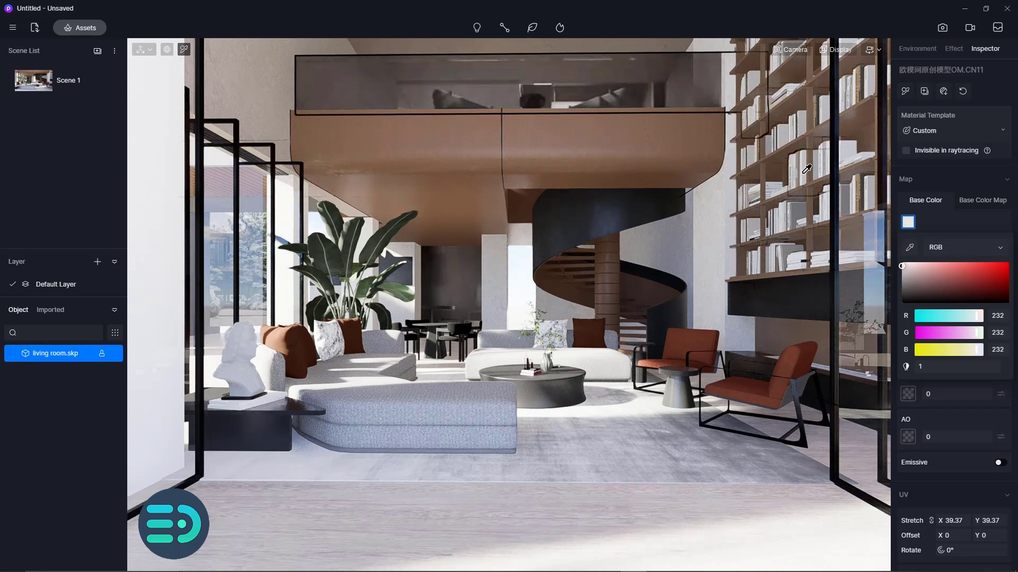
Step: Adjust the bookshelf material's roughness and darken the sofa base trim's base color to gray, RGB 112, 112, 112
left_click(806, 169)
left_click(941, 350)
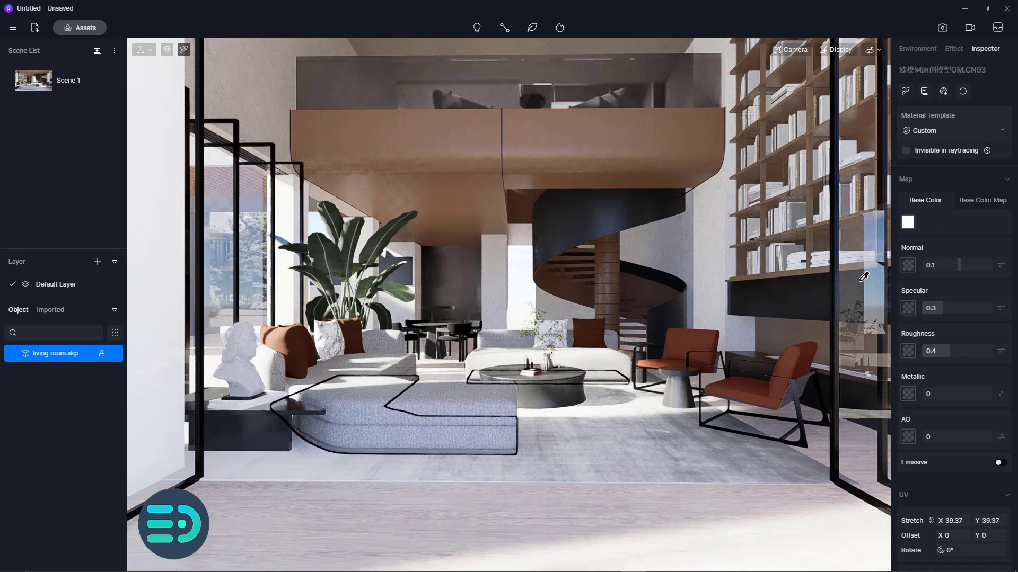
left_click(908, 222)
left_click_drag(907, 280, 896, 288)
Step: Darken the rug's base color to gray, RGB 145, 145, 145, and update Scene 1
left_click(658, 430)
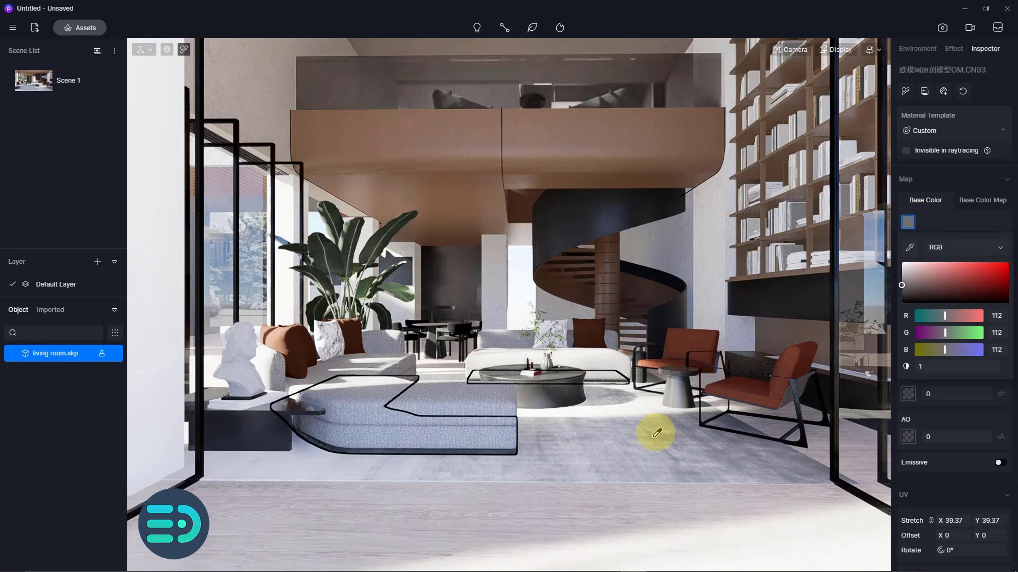
left_click(908, 220)
left_click_drag(903, 264, 882, 285)
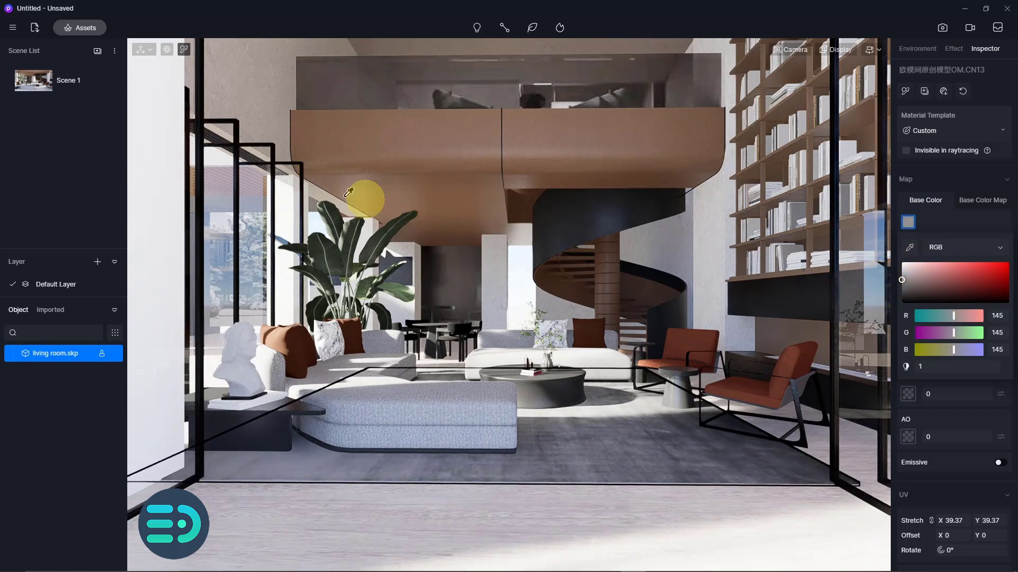
left_click(108, 81)
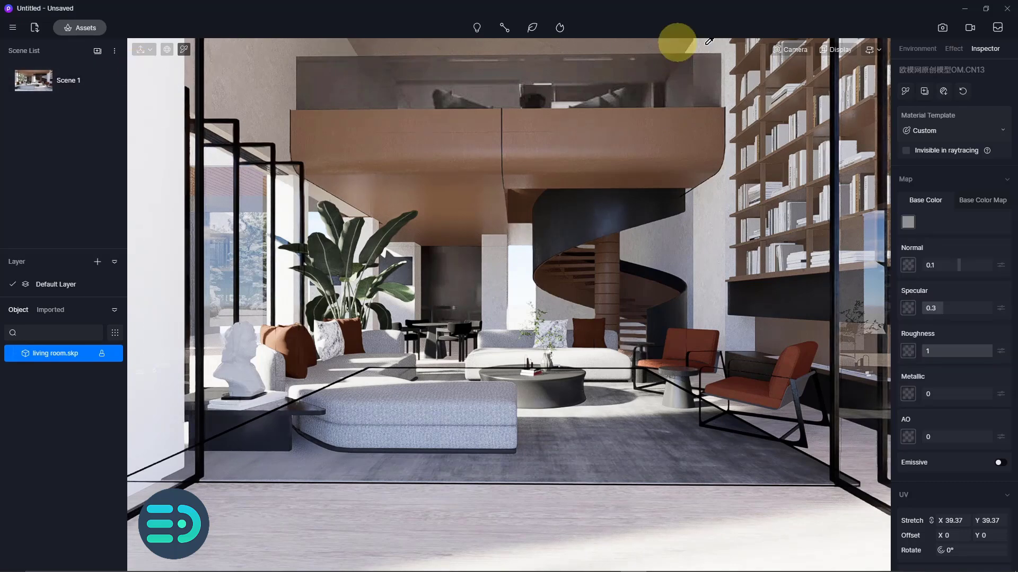
Step: Lower the preview quality to Low and give the fireplace's burner plate a roughness of 0.05 and a metallic value of 1
left_click(839, 49)
left_click(861, 164)
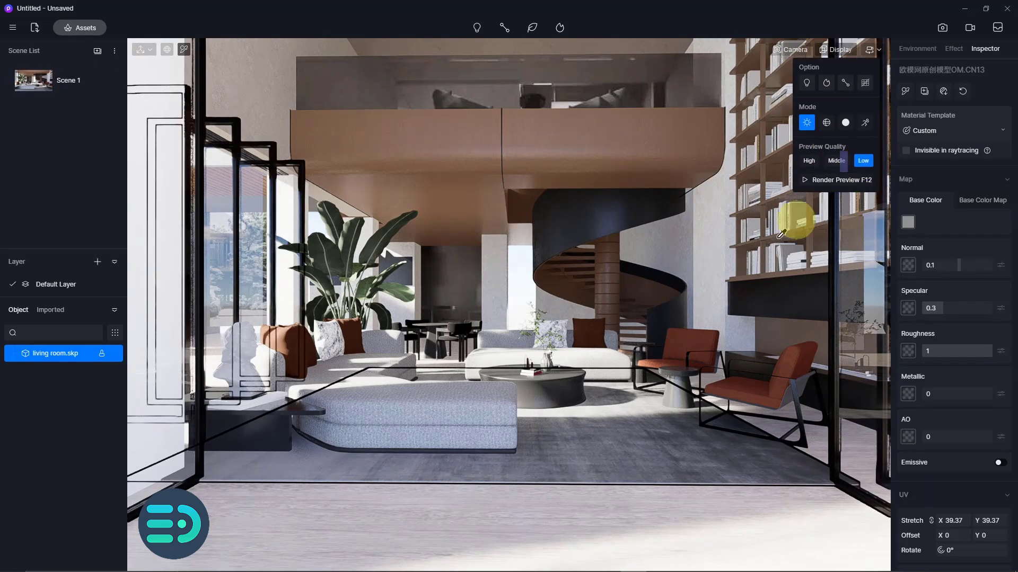
right_click_drag(724, 326, 619, 445)
key("w")
key("a")
key("s")
left_click(619, 445)
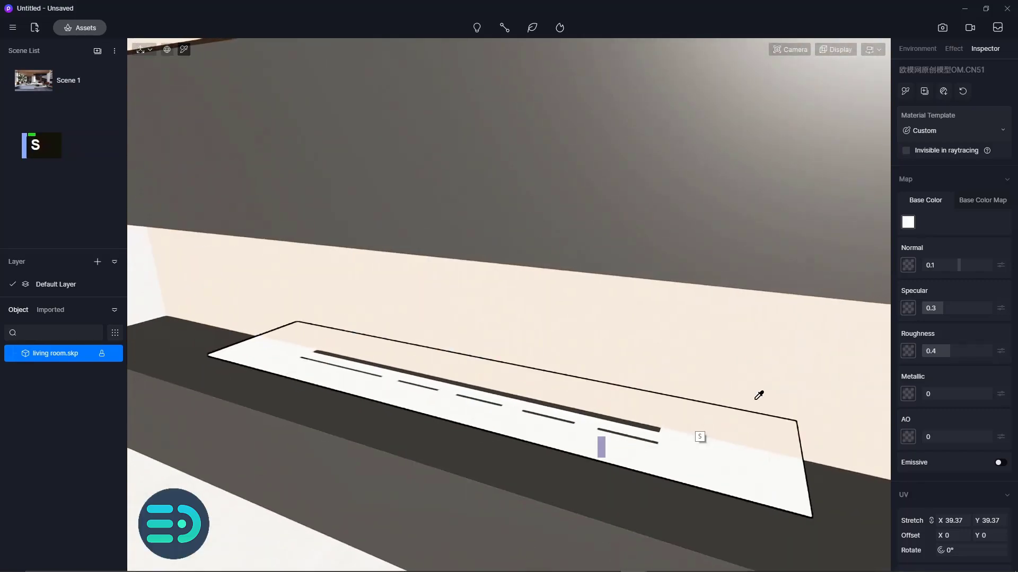
left_click_drag(931, 392, 971, 395)
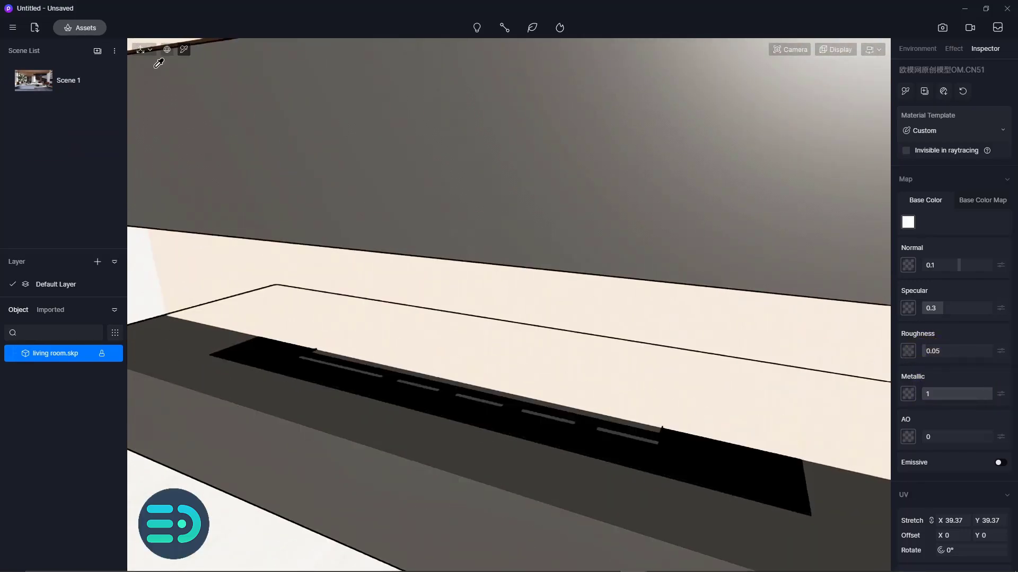
Step: Place the Fire05 particle asset on the fireplace's burner plate
left_click(81, 24)
left_click(85, 71)
left_click(58, 123)
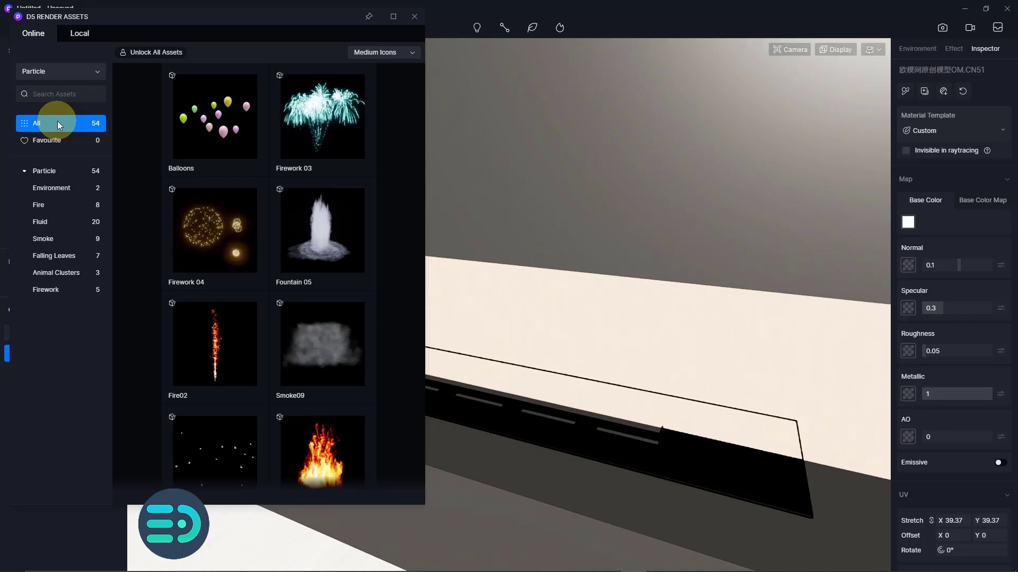
scroll(320, 391, "down", 2)
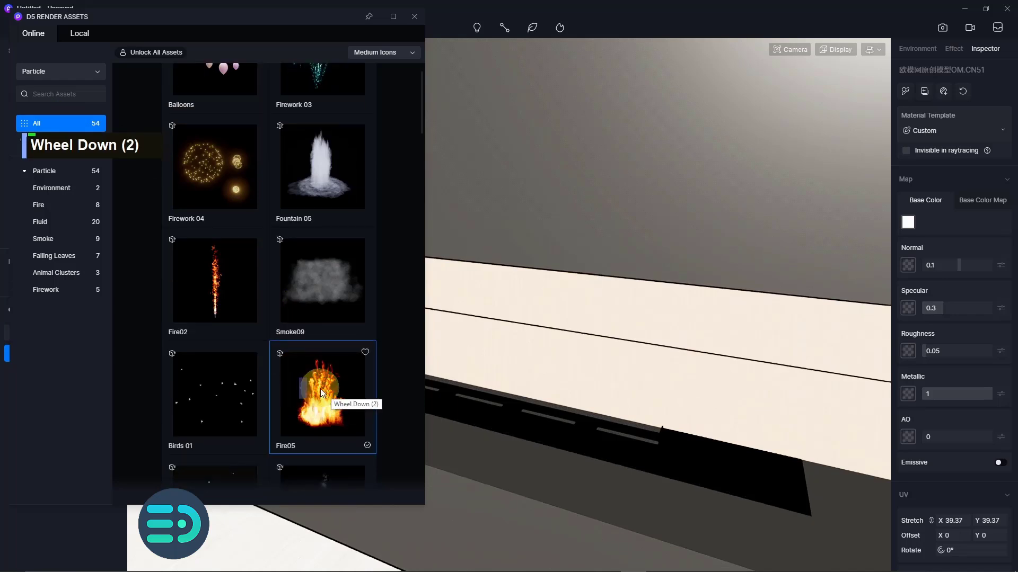
left_click(611, 418)
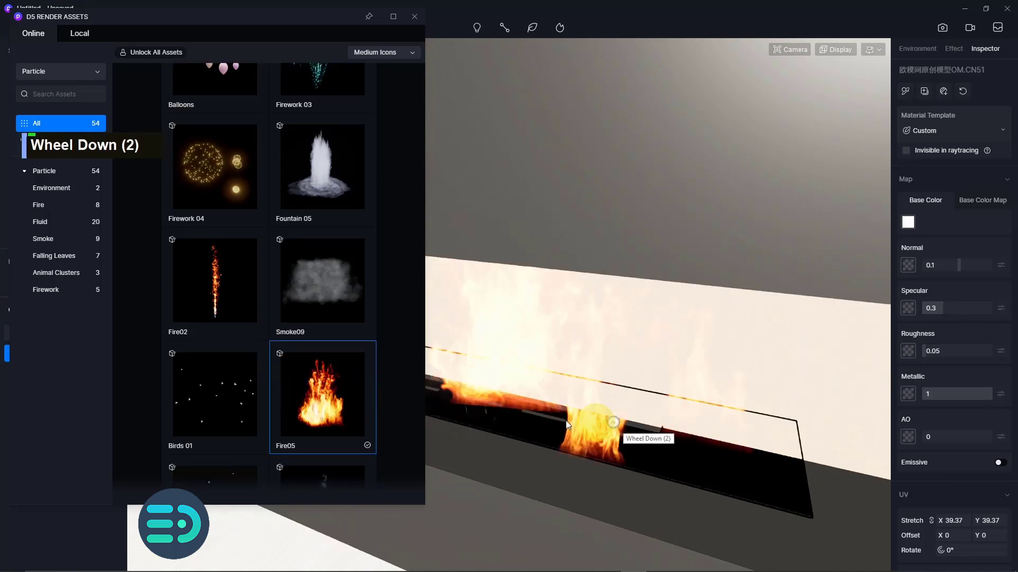
Step: Set the fire's size to 9 and shift it onto the burner slot at about Y 3296
key("a")
right_click_drag(632, 430, 685, 409)
key("d")
left_click_drag(570, 393, 559, 367)
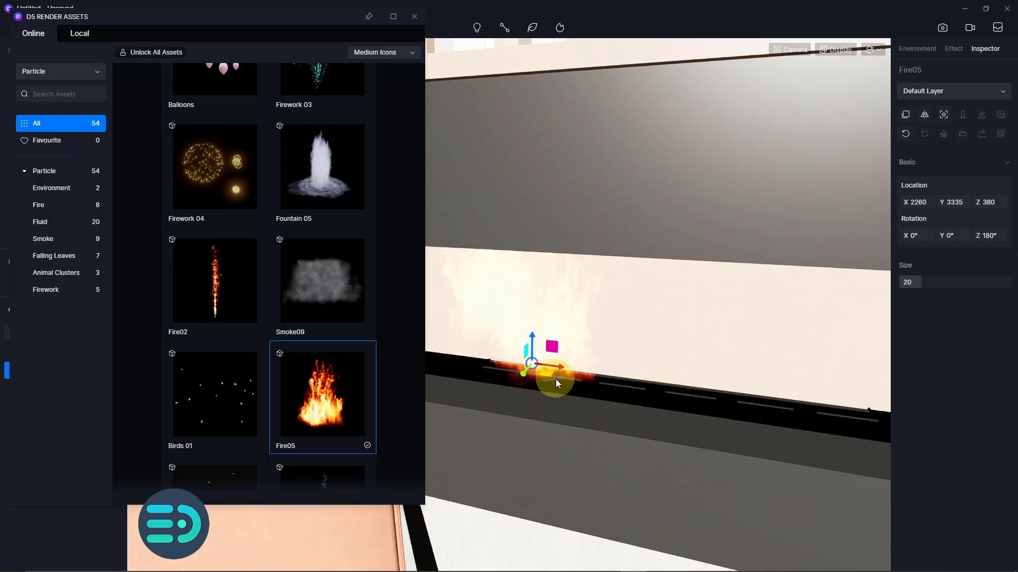
mouse_move(916, 285)
left_mouse_down()
mouse_move(895, 290)
mouse_move(911, 294)
left_mouse_up()
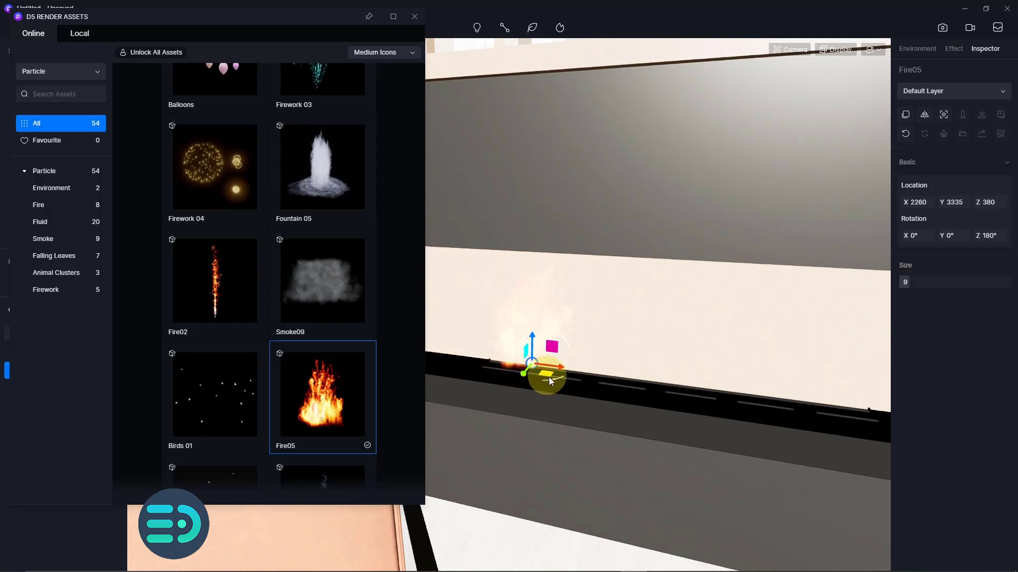
left_click_drag(551, 380, 521, 371)
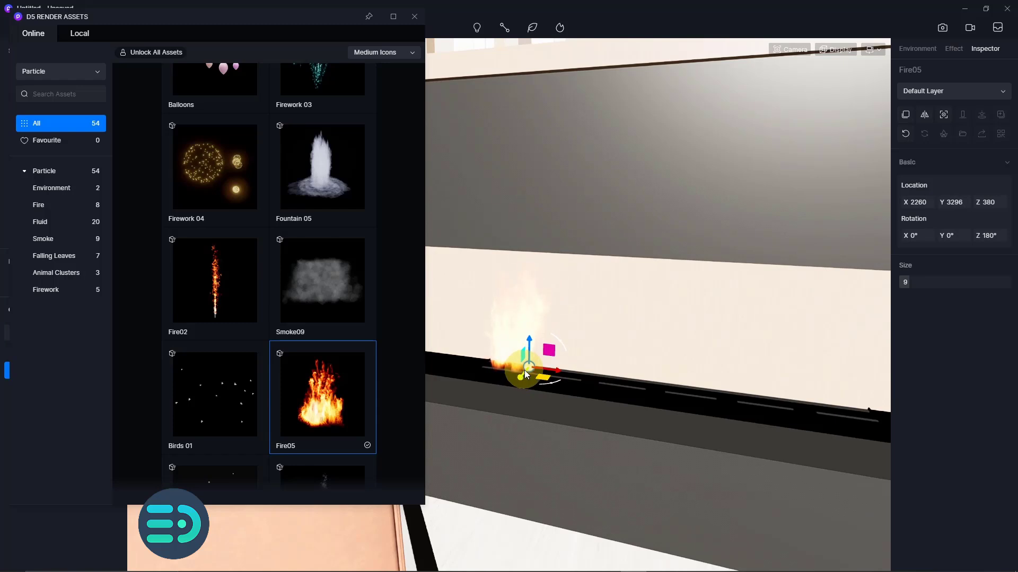
Step: Duplicate the fire nine times in a row along the fireplace and close the asset library
key("ctrl+d")
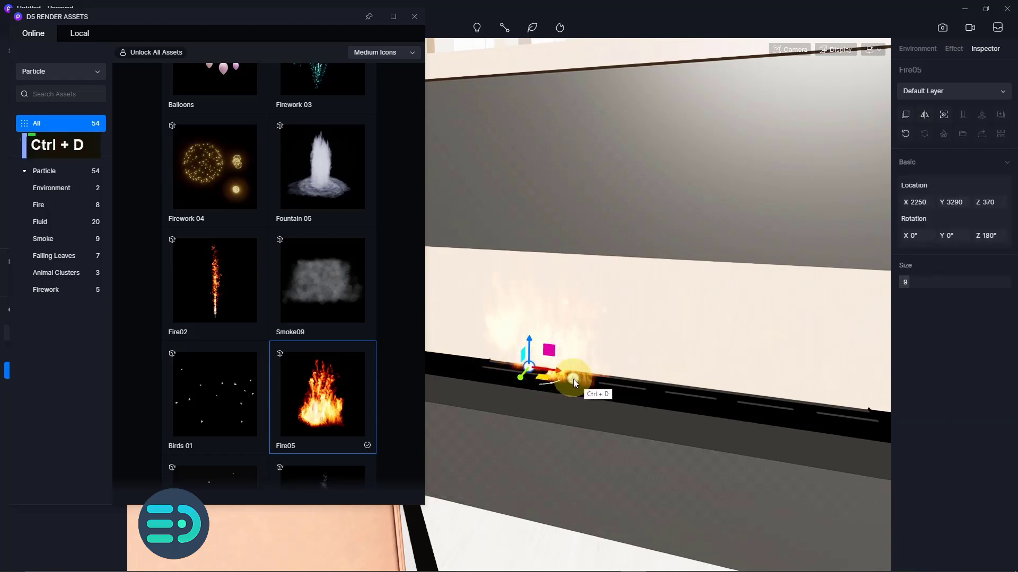
key("ctrl+d")
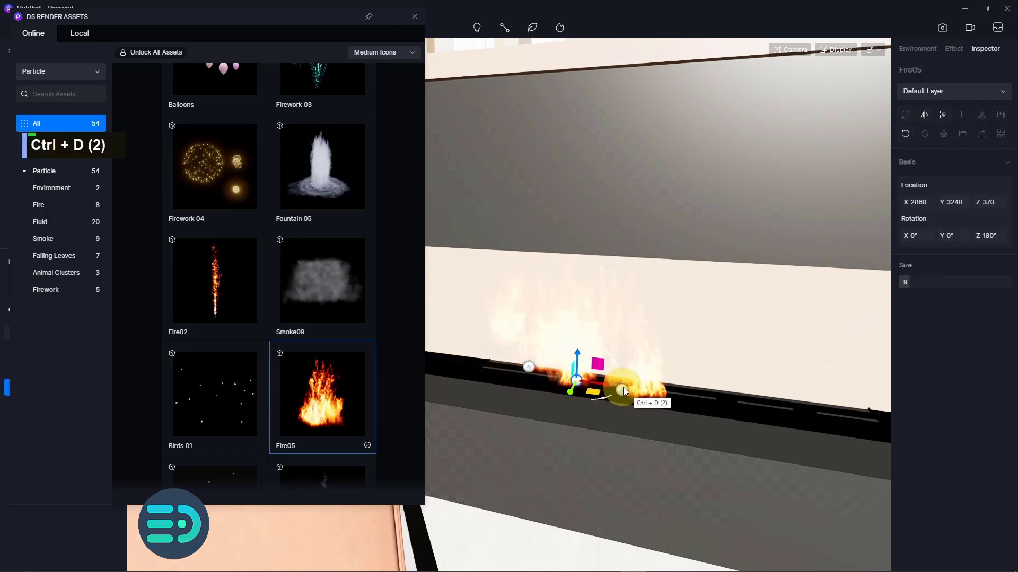
right_click_drag(618, 388, 647, 387)
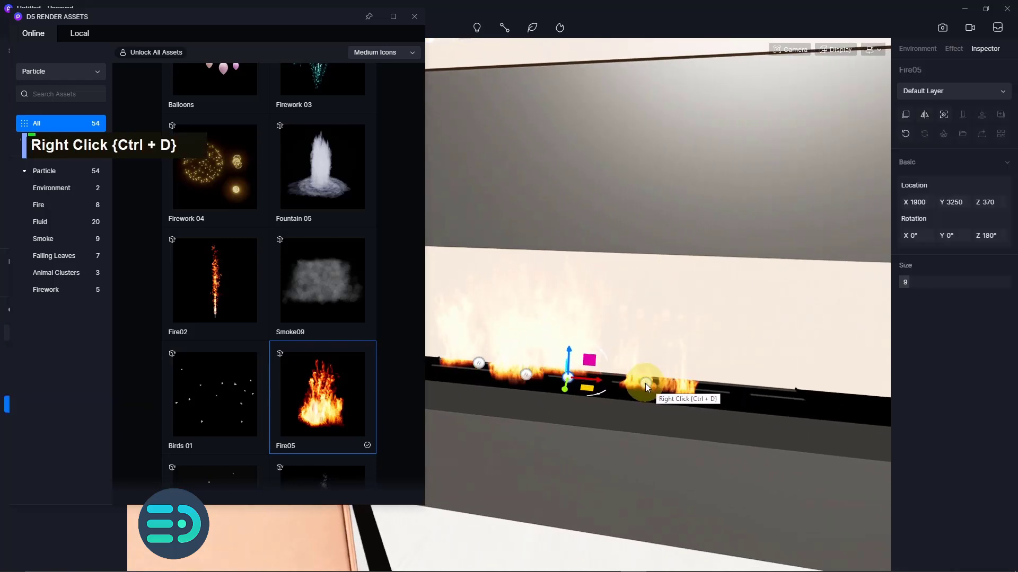
key("ctrl+d")
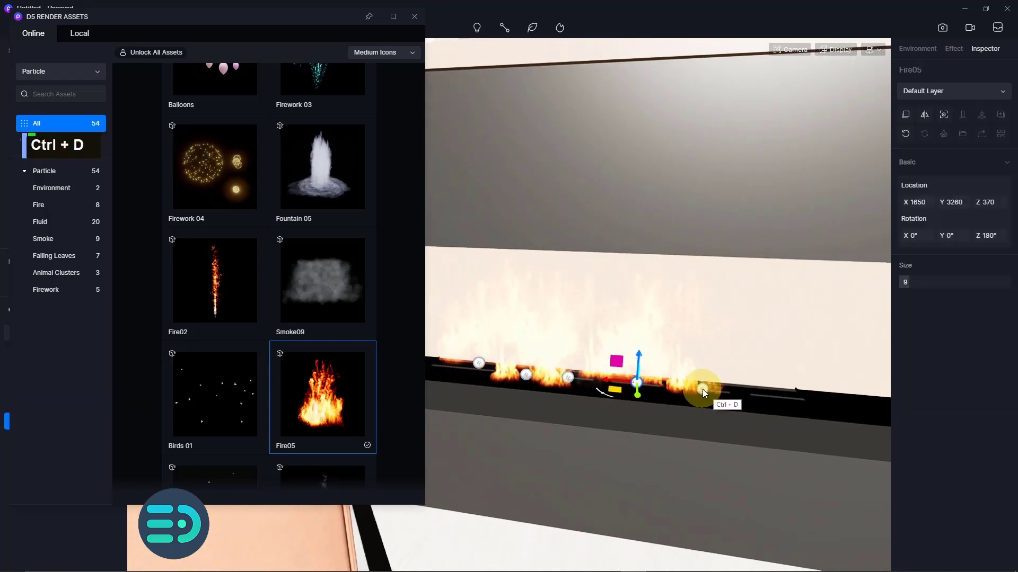
key("ctrl+d")
right_click_drag(784, 397, 889, 380)
right_click_drag(696, 366, 583, 362)
key("ctrl+d")
left_click(569, 367)
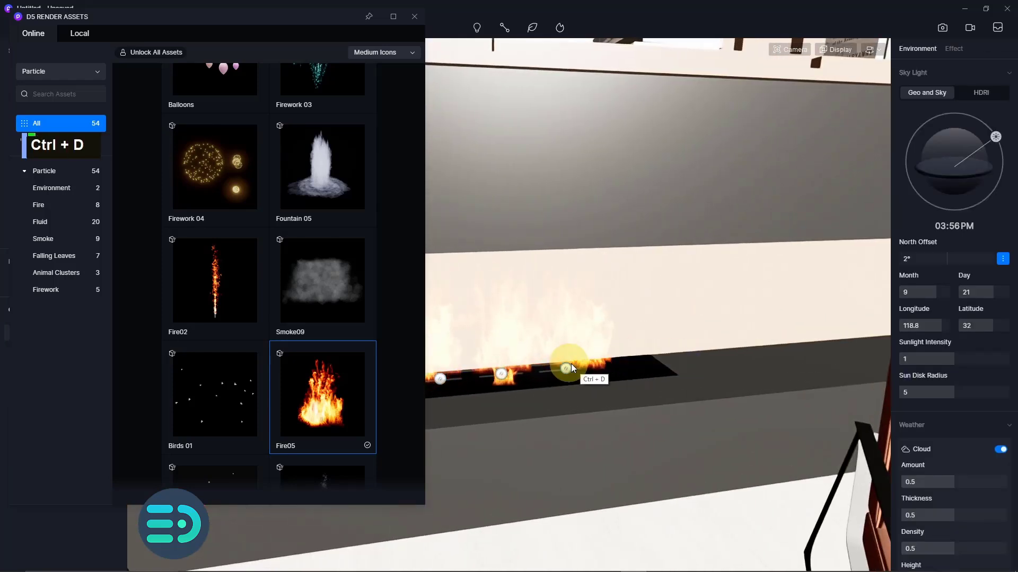
left_click(561, 368)
key("ctrl+d")
left_click(641, 368)
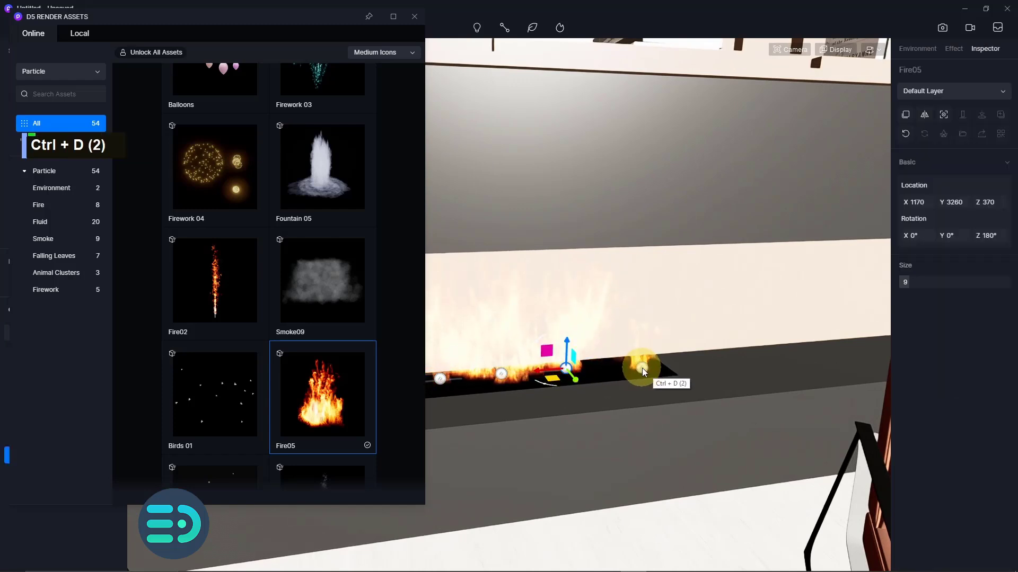
key("ctrl+d")
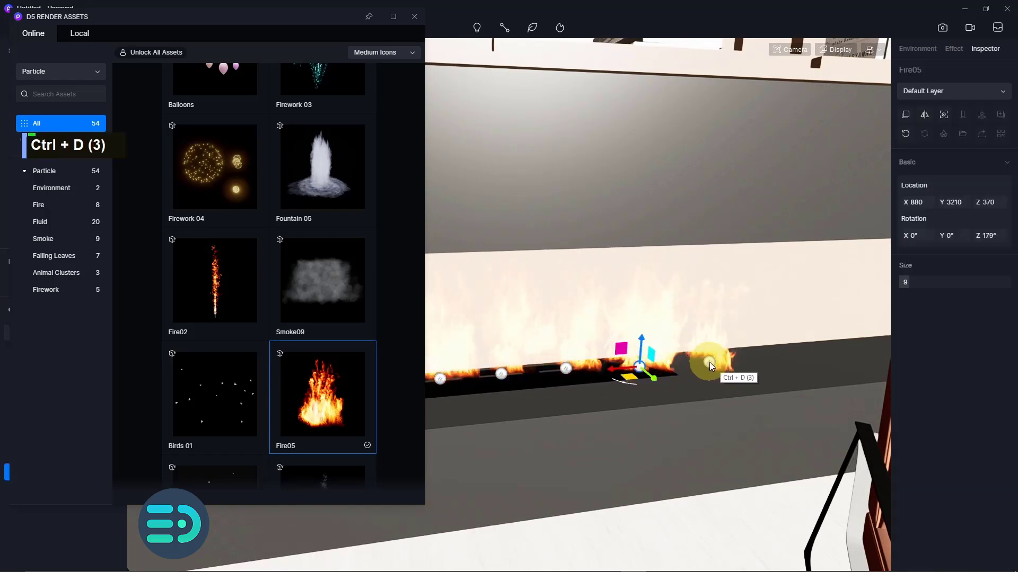
key("ctrl+d")
right_click_drag(730, 363, 659, 359)
key("ctrl+d")
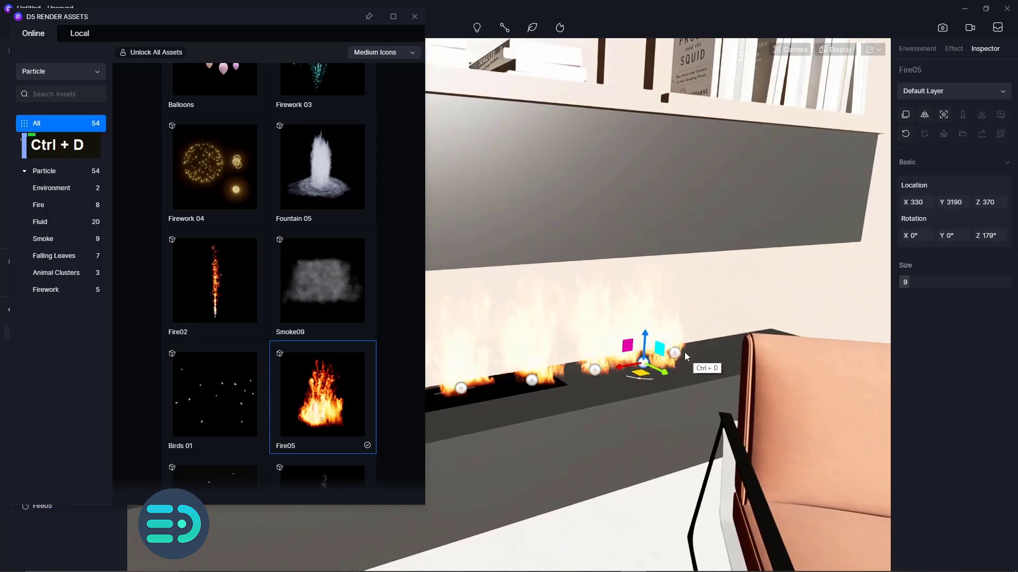
left_click(711, 355)
key("Escape")
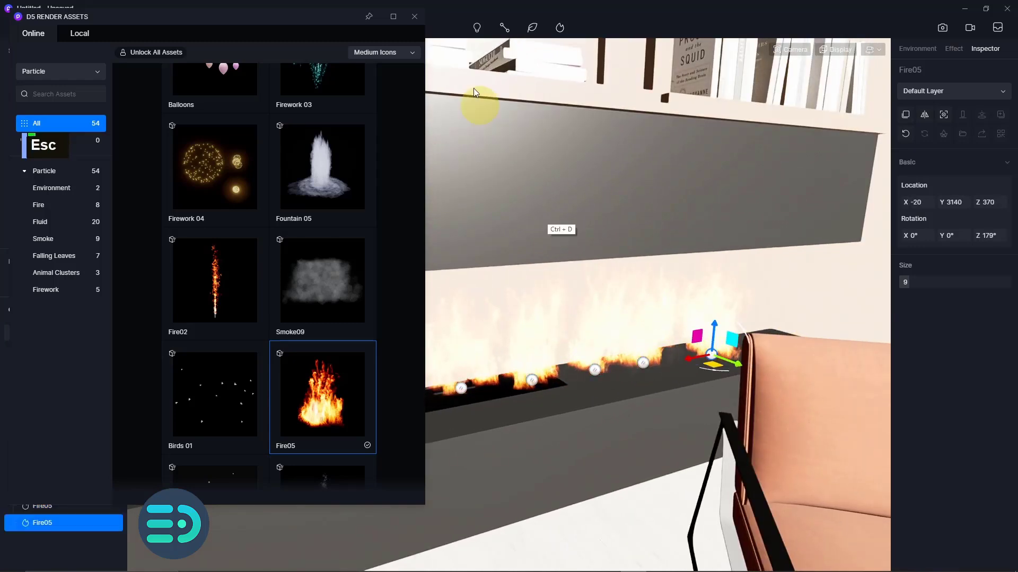
left_click(416, 27)
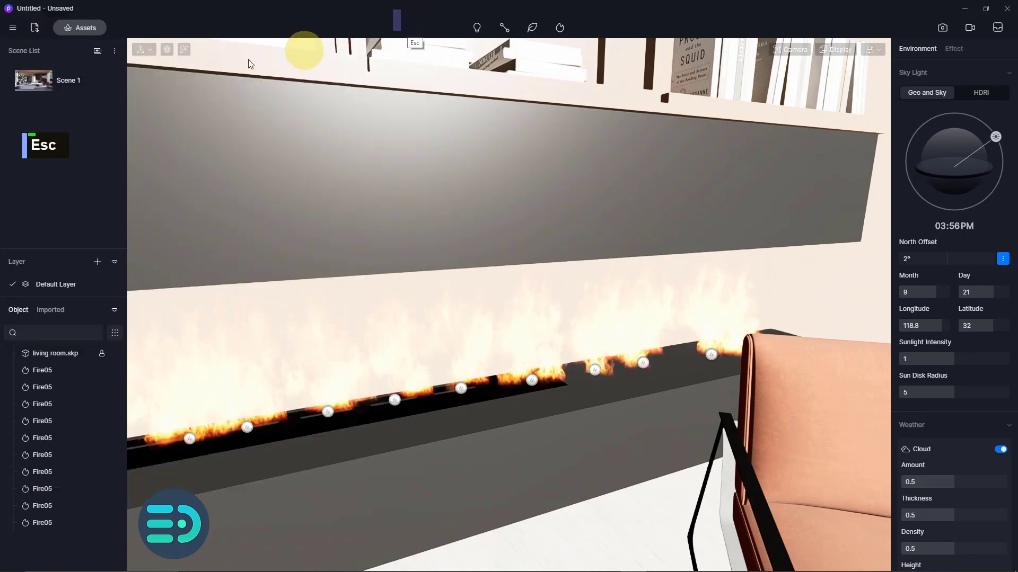
Step: Return to the Scene 1 view and raise the preview quality to High
left_click(33, 78)
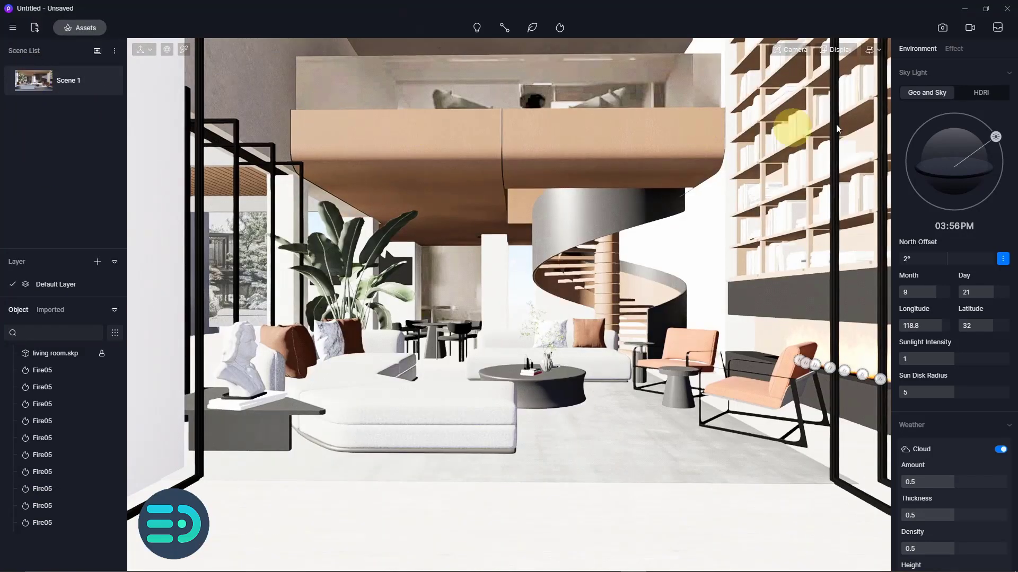
left_click(825, 50)
left_click(808, 160)
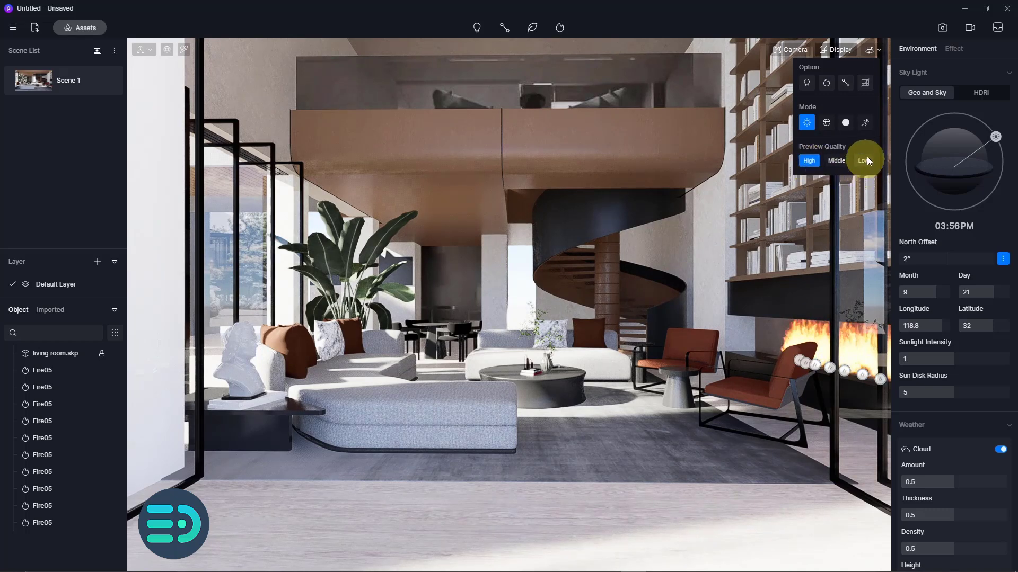
Step: Set the post-processing white balance to 7300
left_click(954, 51)
left_click_drag(925, 390, 939, 397)
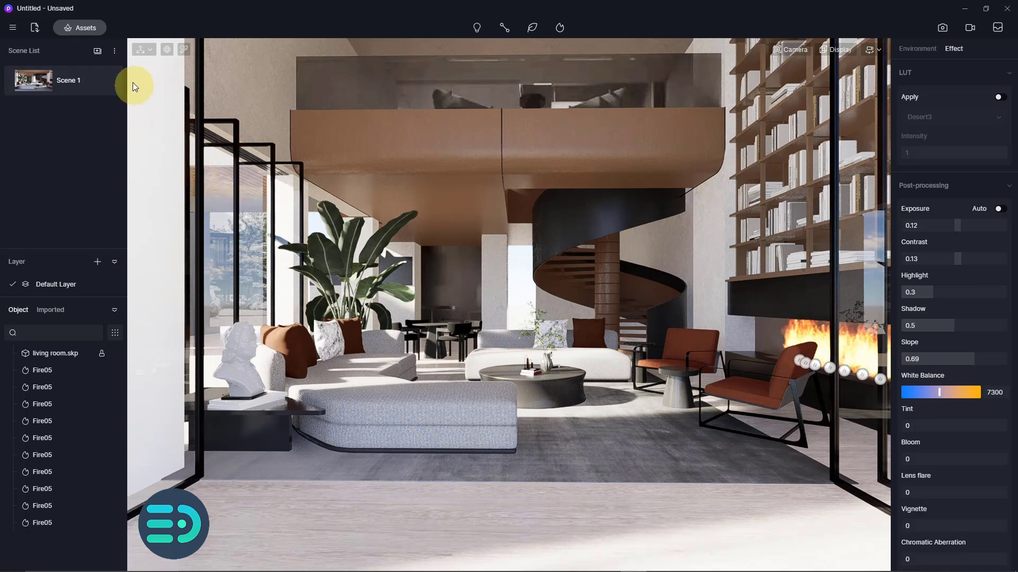
Step: Set the glass door panels' base color to white, RGB 255, 255, 255, with a transparency of 1
left_click(183, 49)
left_click(220, 191)
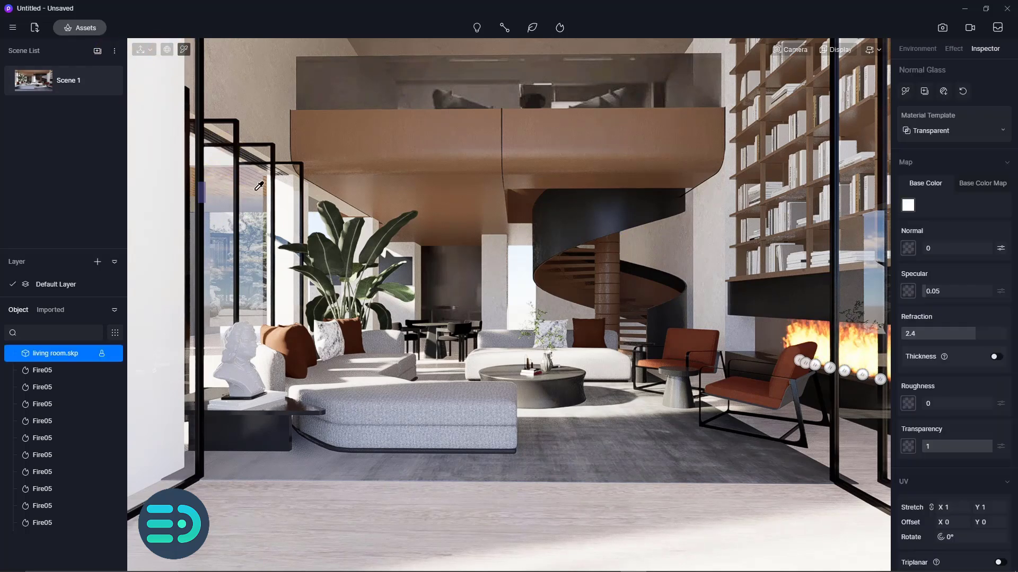
left_click(908, 205)
left_click_drag(903, 270, 895, 242)
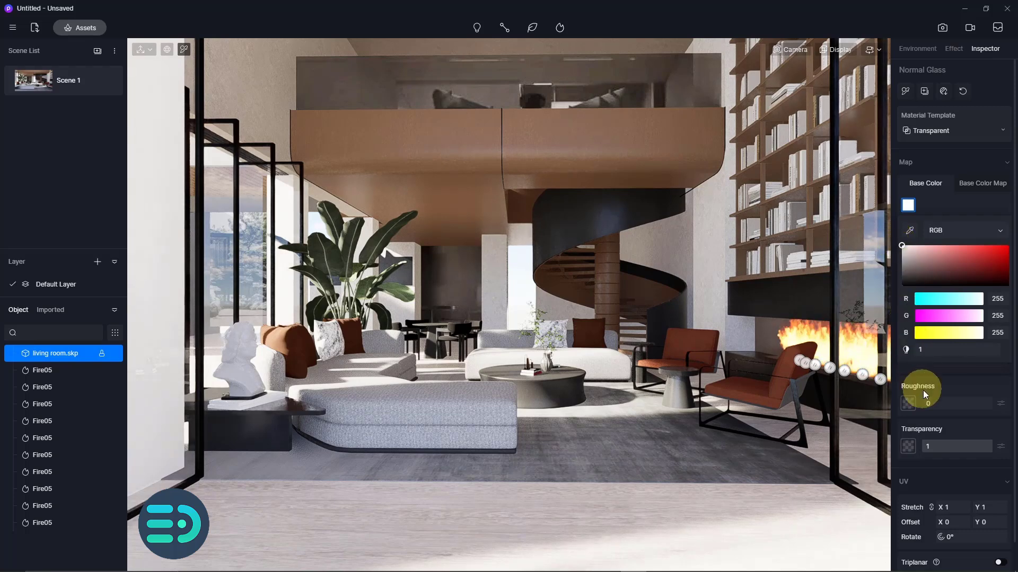
mouse_move(976, 446)
left_mouse_down()
mouse_move(938, 447)
mouse_move(993, 452)
left_mouse_up()
Step: Set the glass material's refraction to 1.29 and enable its thickness with a value of 3
left_click_drag(952, 328, 928, 337)
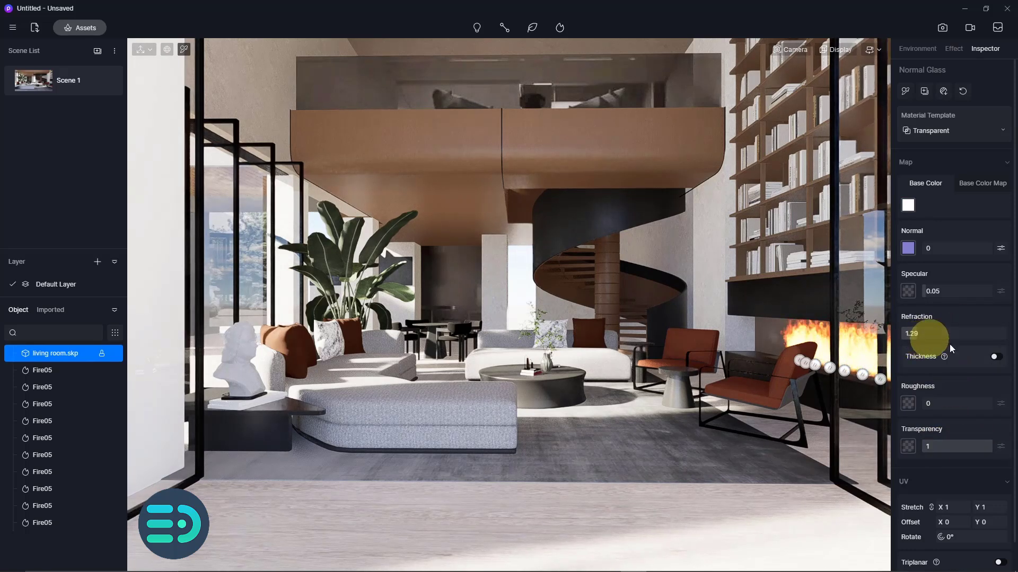
left_click(996, 357)
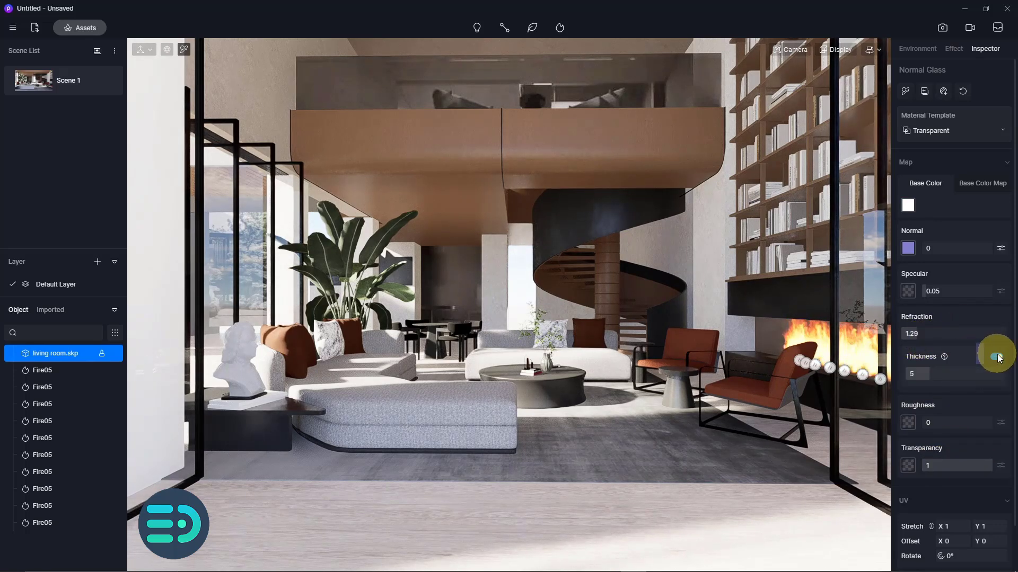
left_click(920, 378)
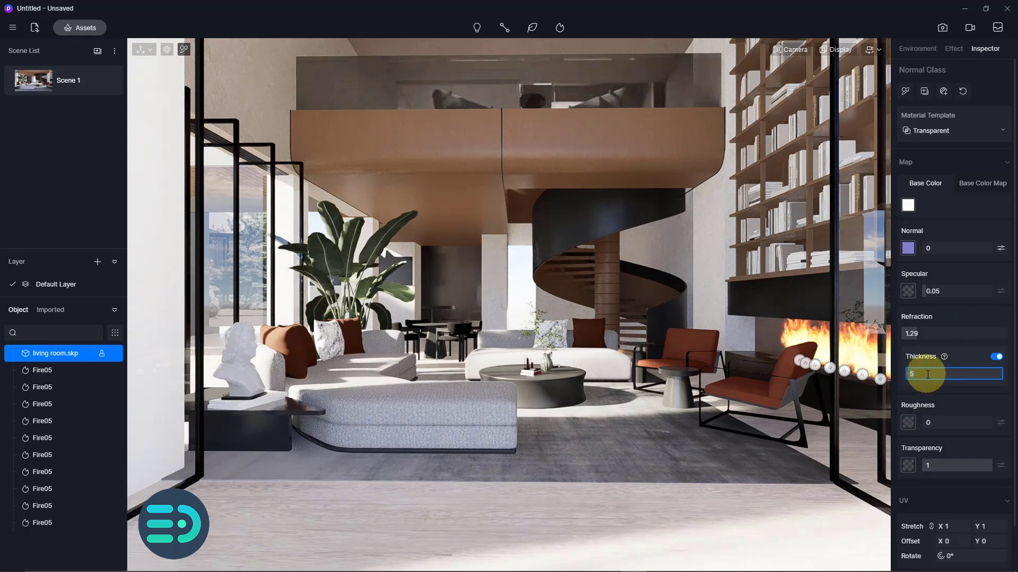
type("3")
left_click(940, 320)
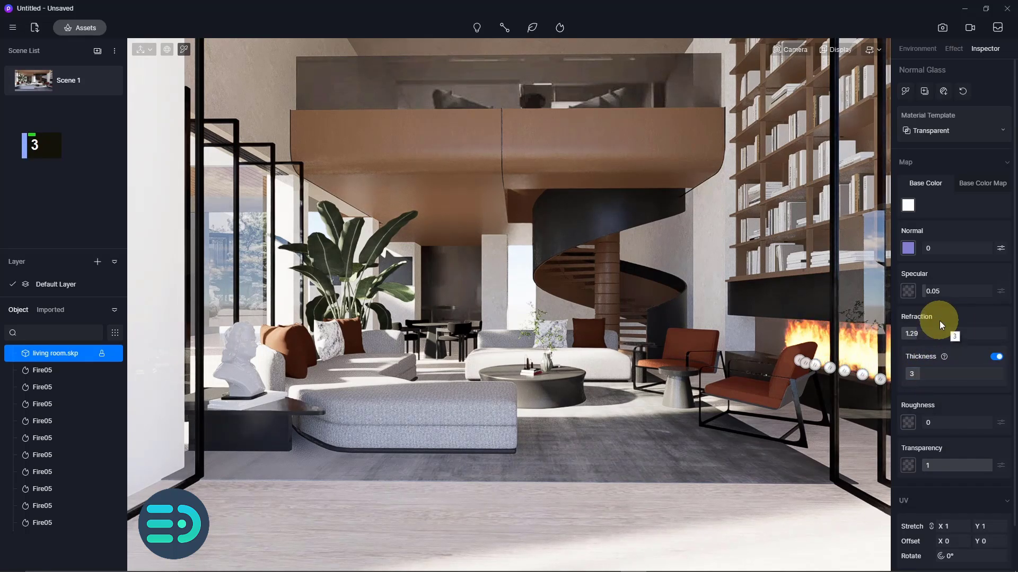
scroll(940, 423, "down", 3)
scroll(942, 432, "up", 2)
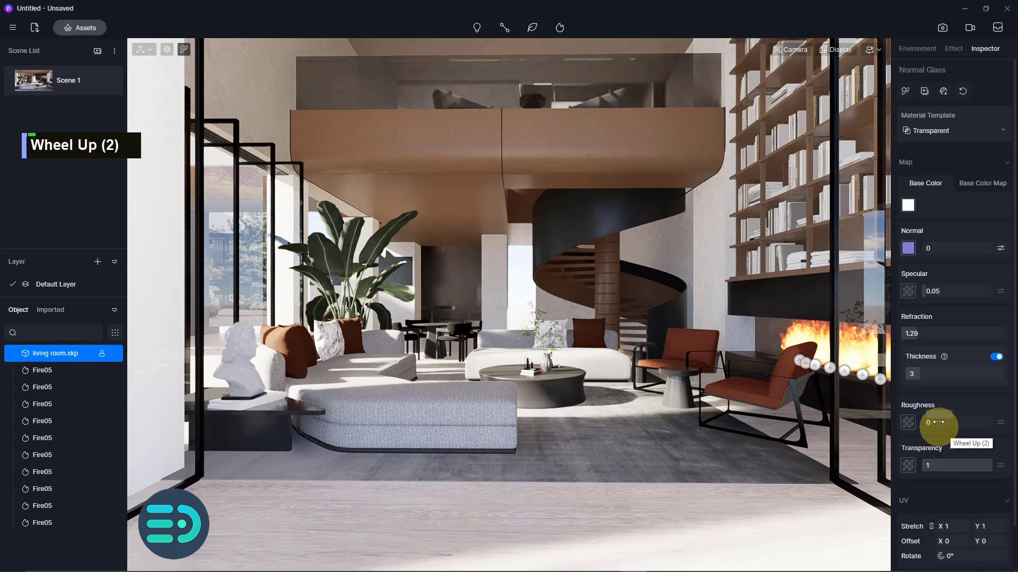
scroll(942, 432, "up", 1)
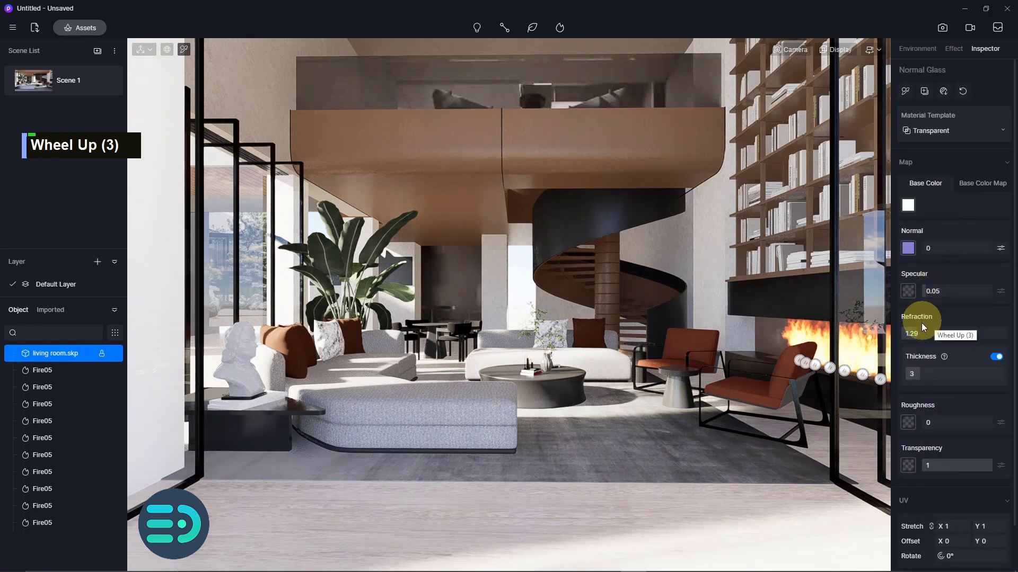
Step: Set the glass refraction to 1.25 and update Scene 1
mouse_move(916, 334)
left_mouse_down()
mouse_move(908, 335)
mouse_move(948, 340)
mouse_move(915, 337)
left_mouse_up()
left_click(81, 83)
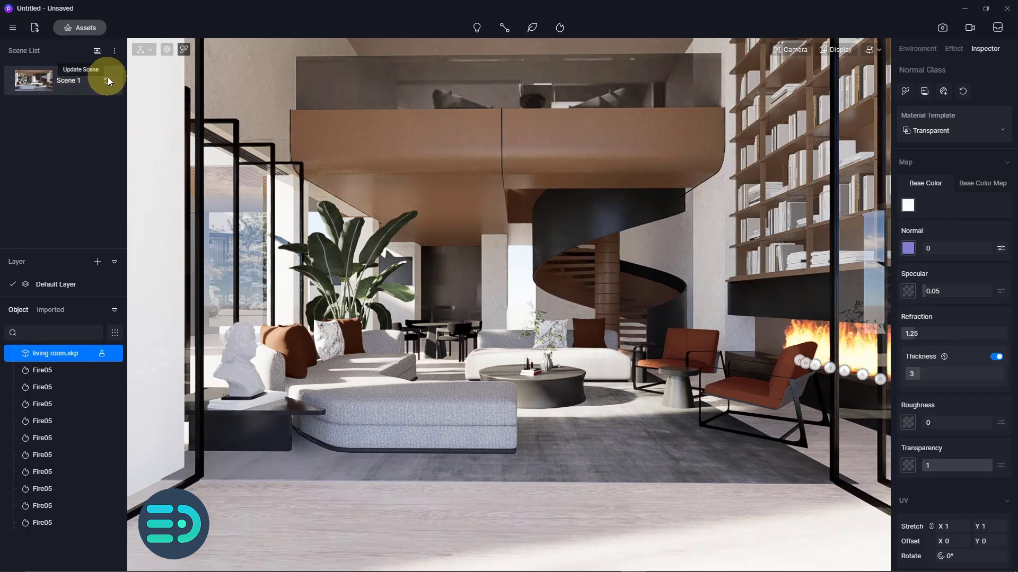
left_click(107, 80)
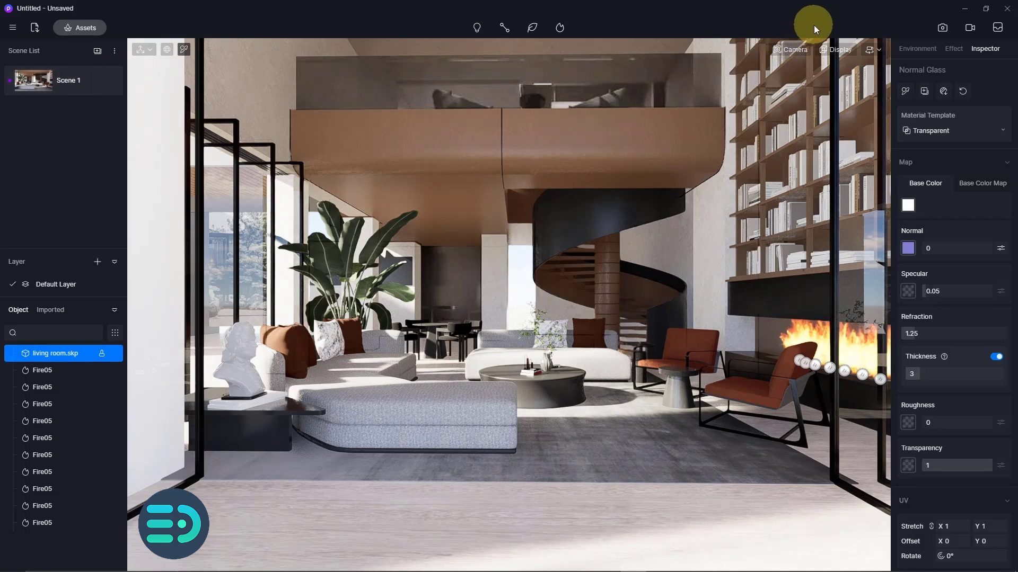
Step: Enter image render mode, set the sky's north offset to 0°, and update Scene 1
left_click(942, 28)
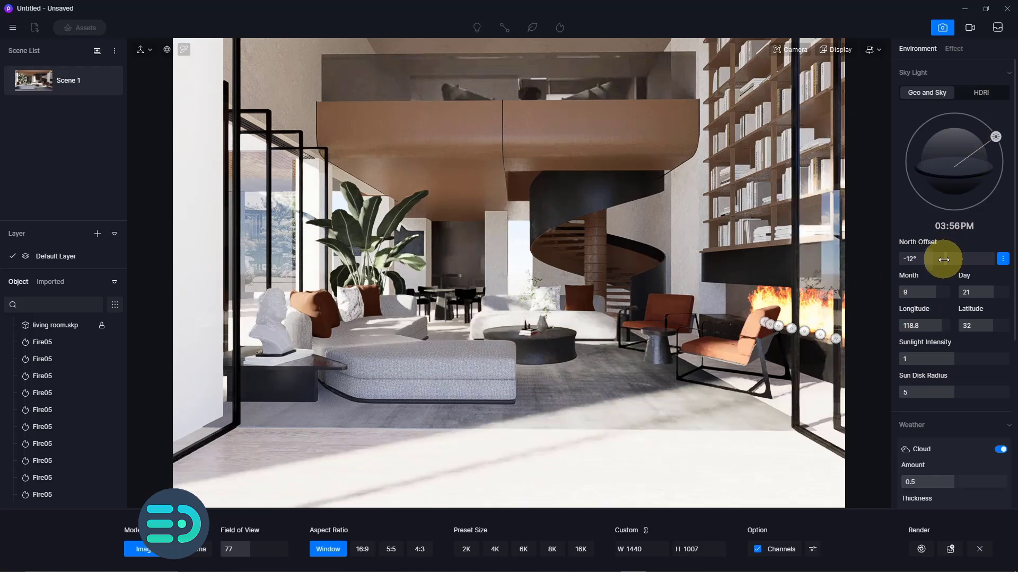
left_click_drag(947, 260, 946, 262)
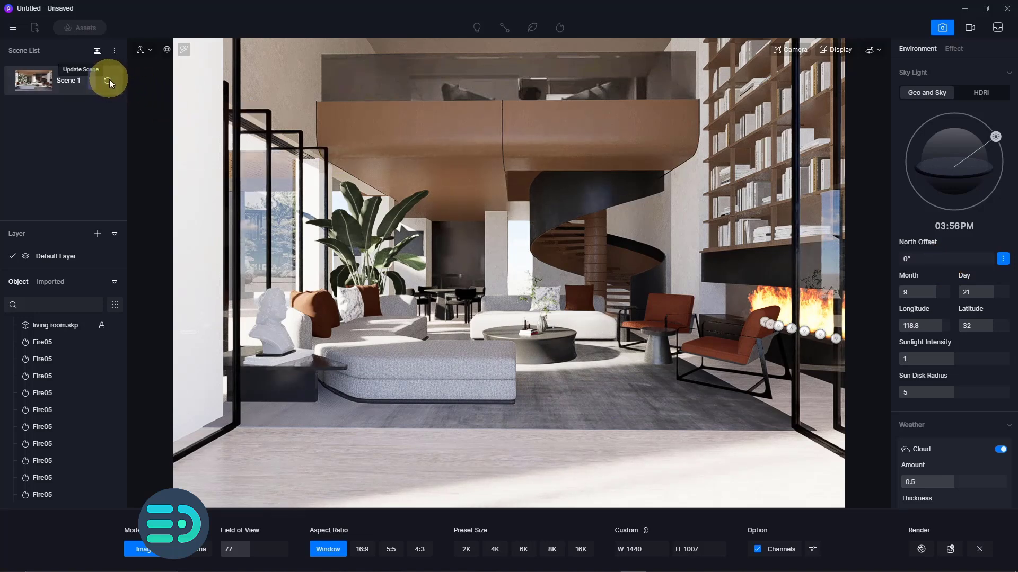
left_click(110, 78)
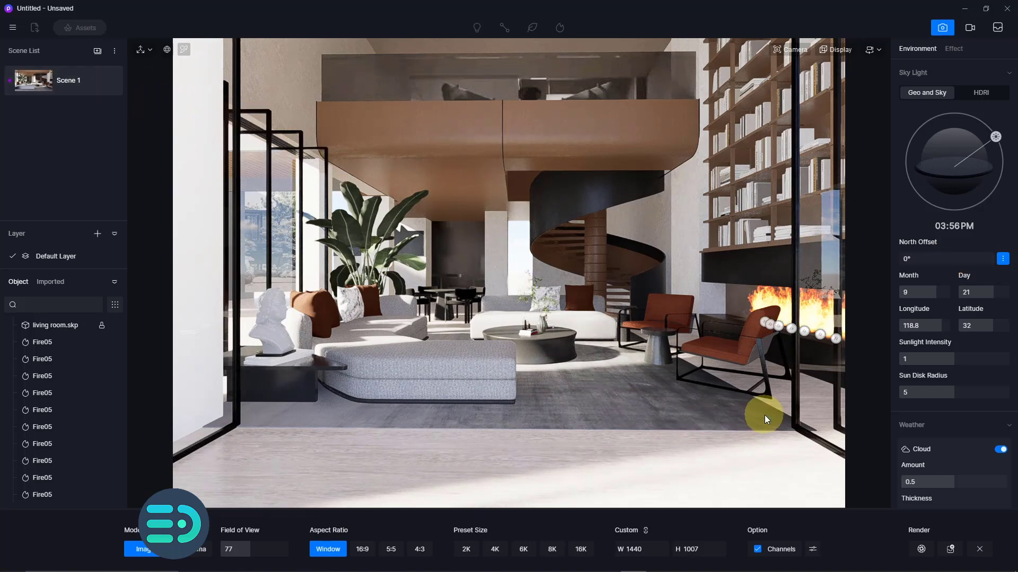
Step: Set the render preset size to 4K and move the camera back and up to fit the living room in the frame
left_click(495, 551)
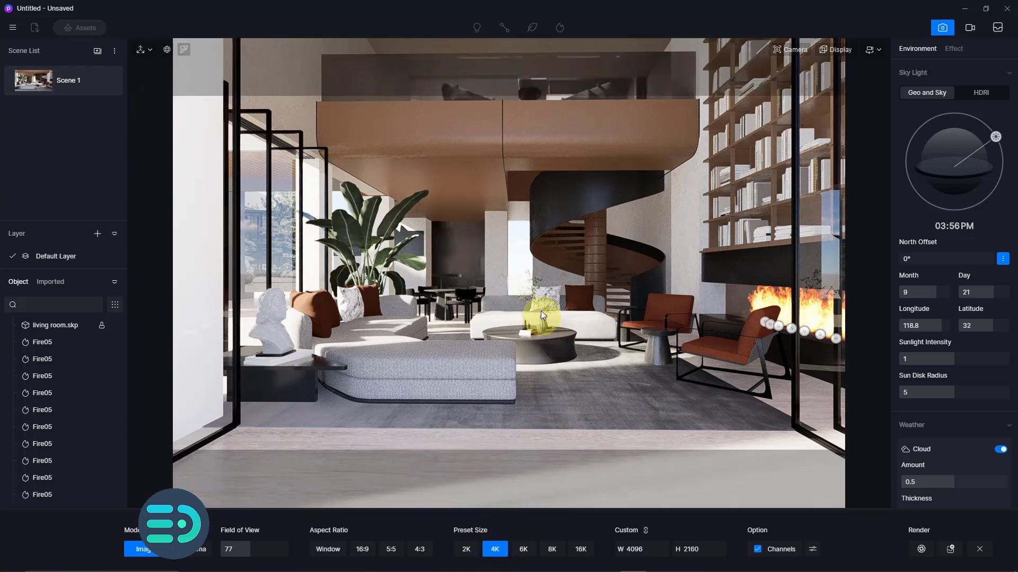
scroll(539, 307, "down", 2)
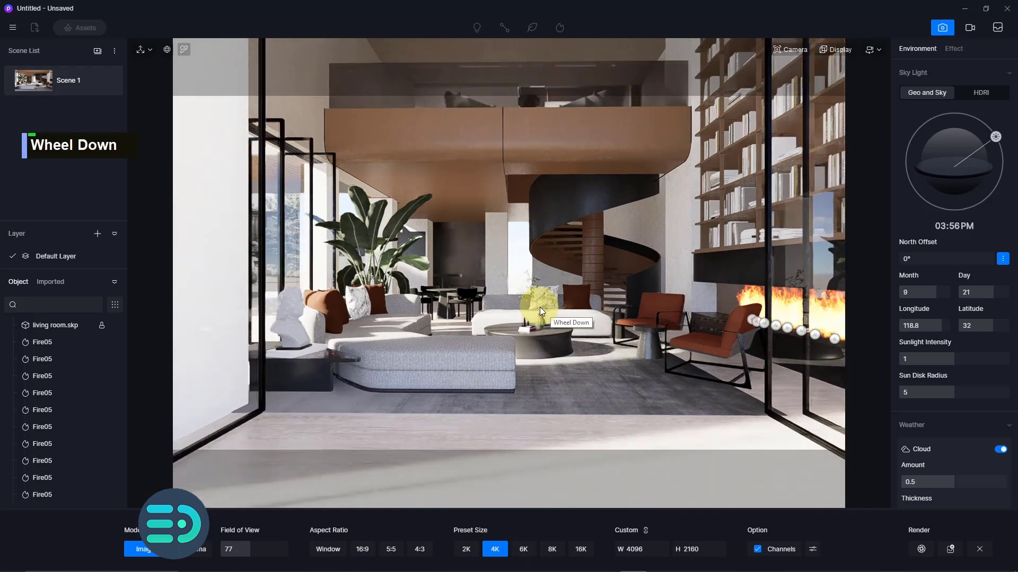
scroll(540, 307, "down", 1)
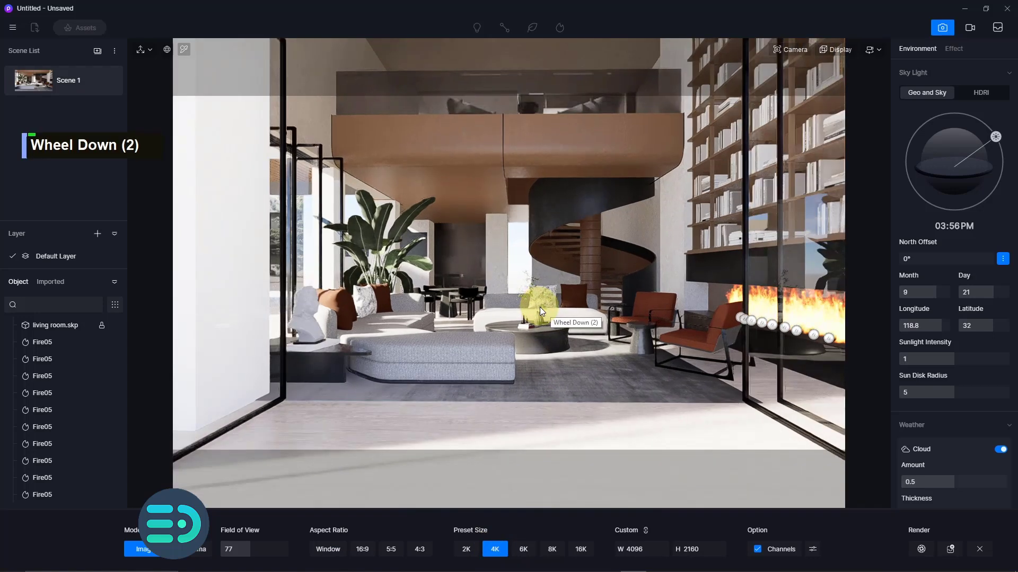
key("e")
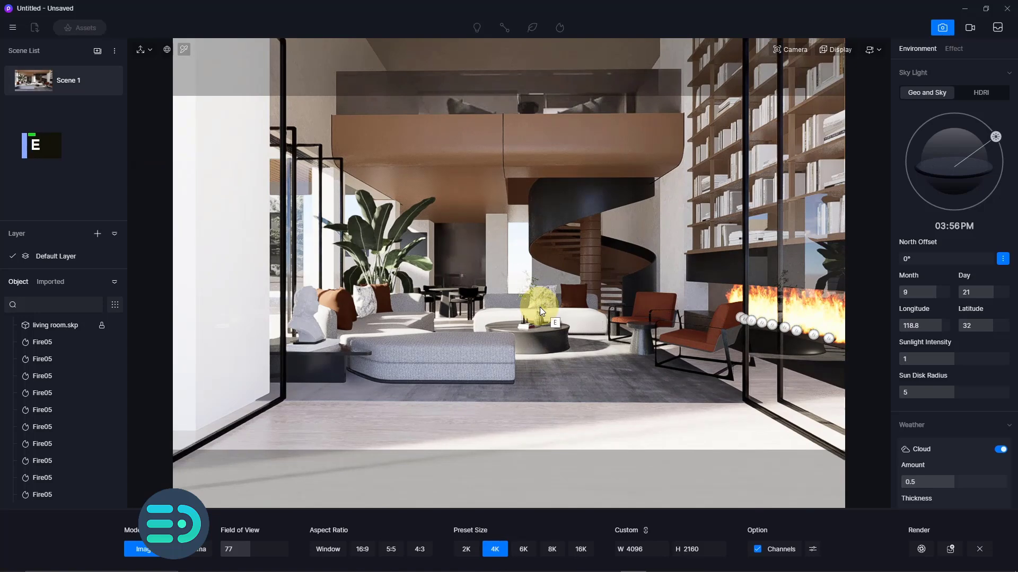
key("q")
key("q")
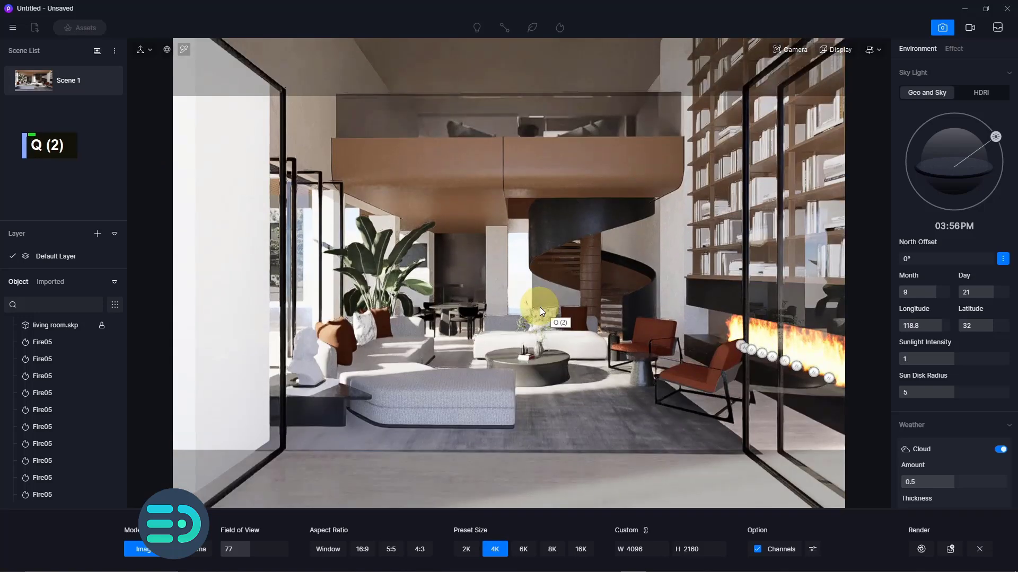
scroll(539, 307, "up", 2)
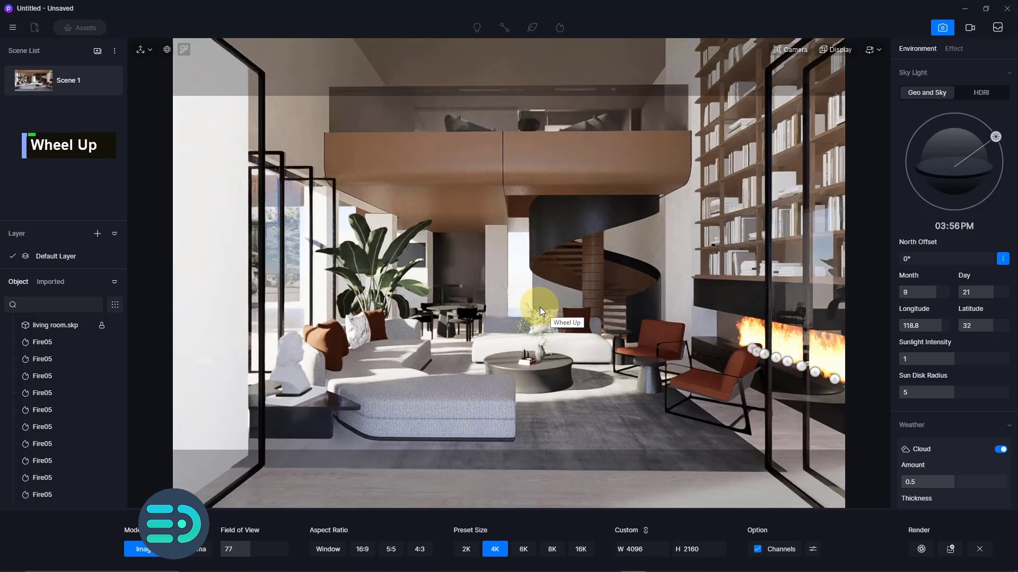
scroll(539, 307, "down", 1)
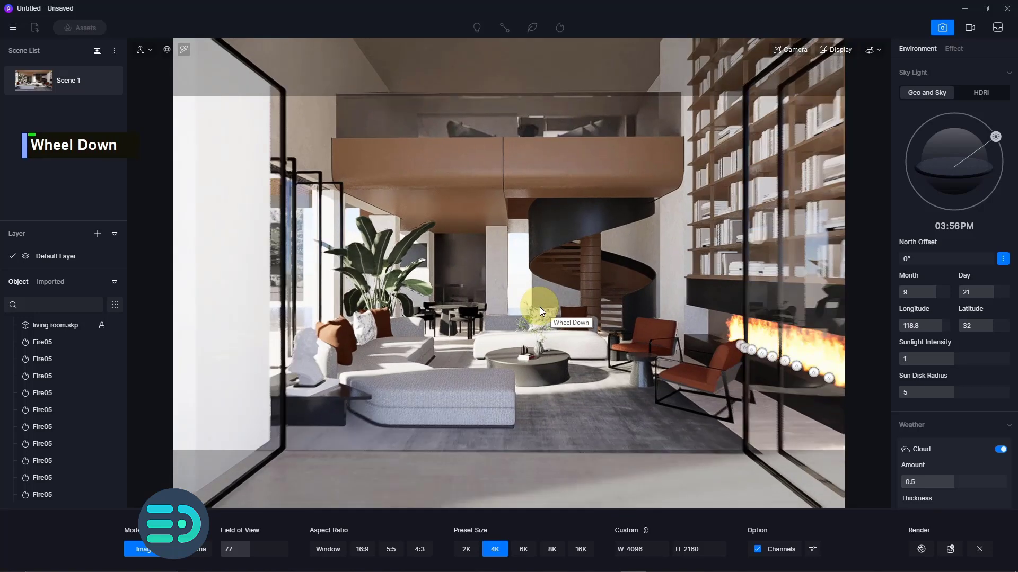
scroll(540, 307, "down", 1)
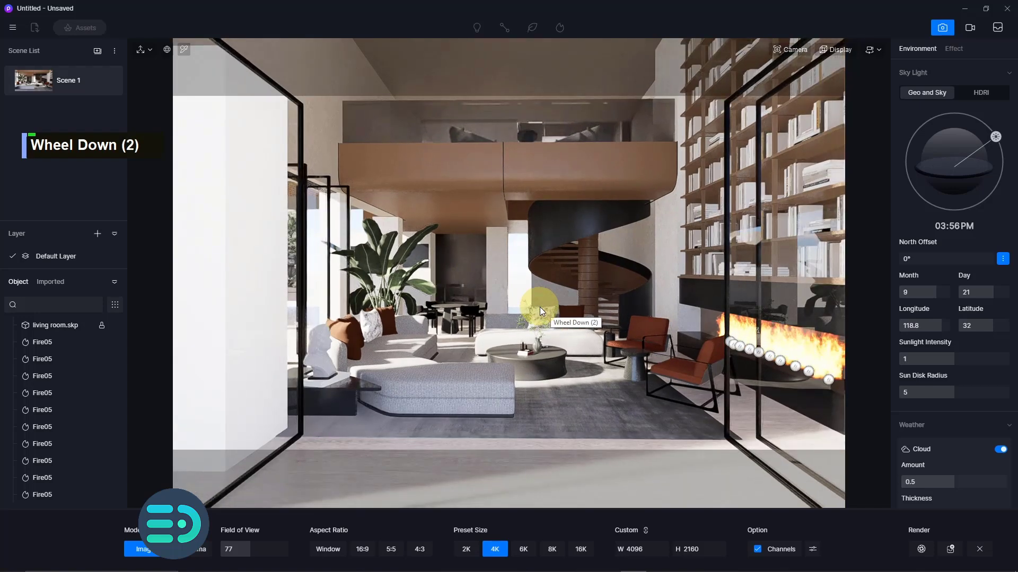
Step: Set the camera's field of view to 75.3 and reframe the living room slightly closer, from a lower height
left_click(792, 50)
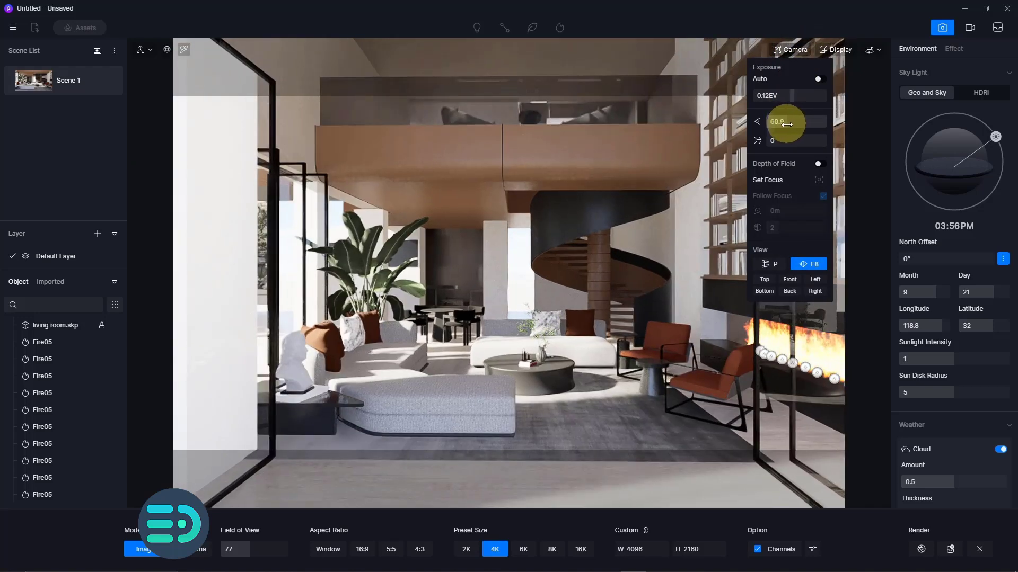
left_click_drag(787, 124, 793, 129)
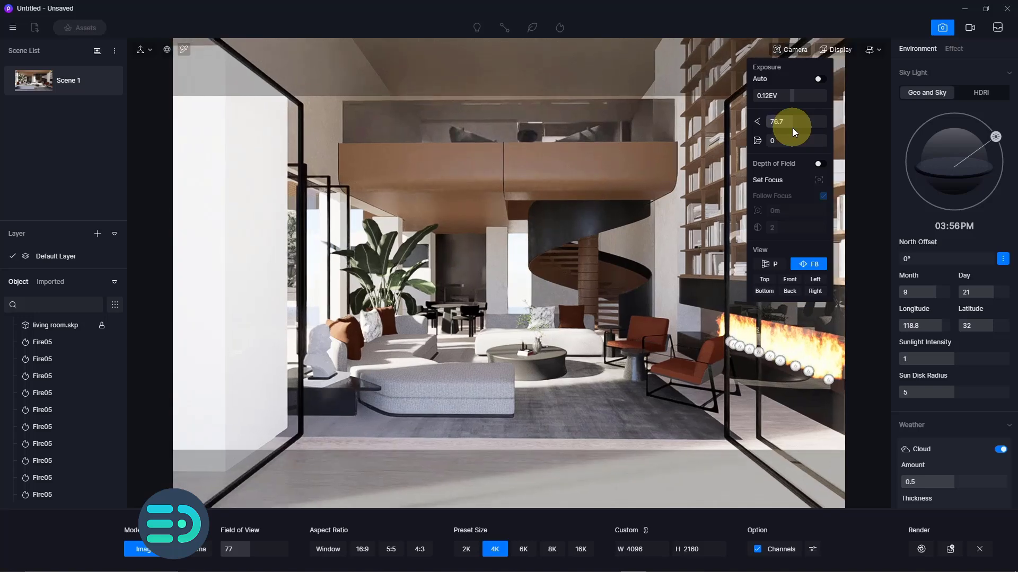
key("e")
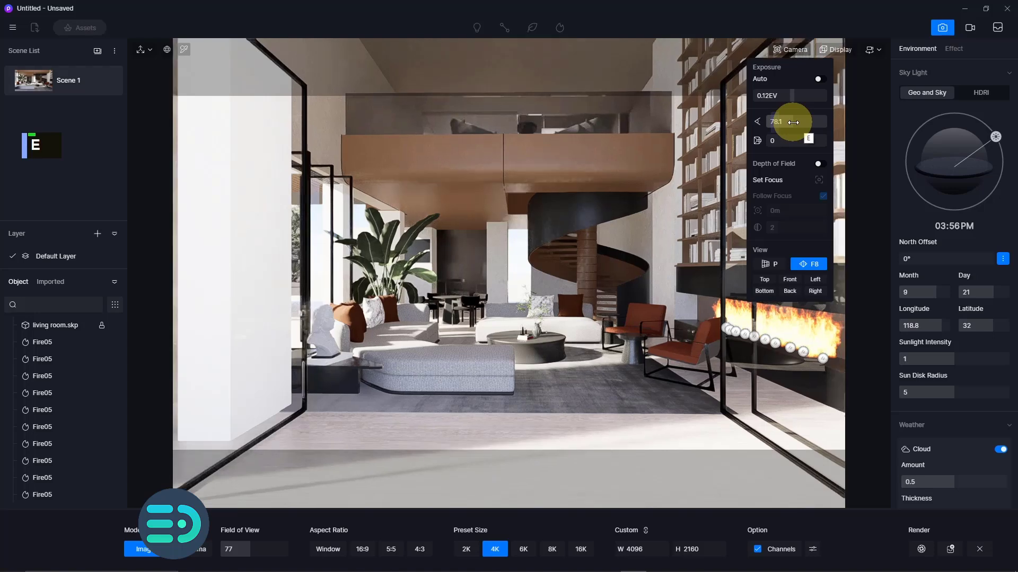
left_click_drag(794, 122, 790, 122)
key("q")
key("e")
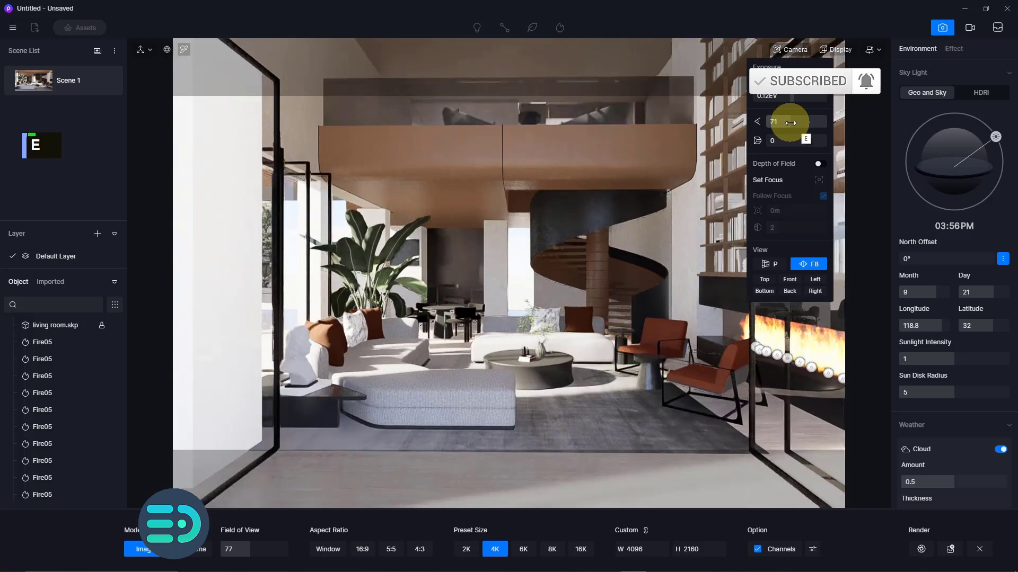
key("e")
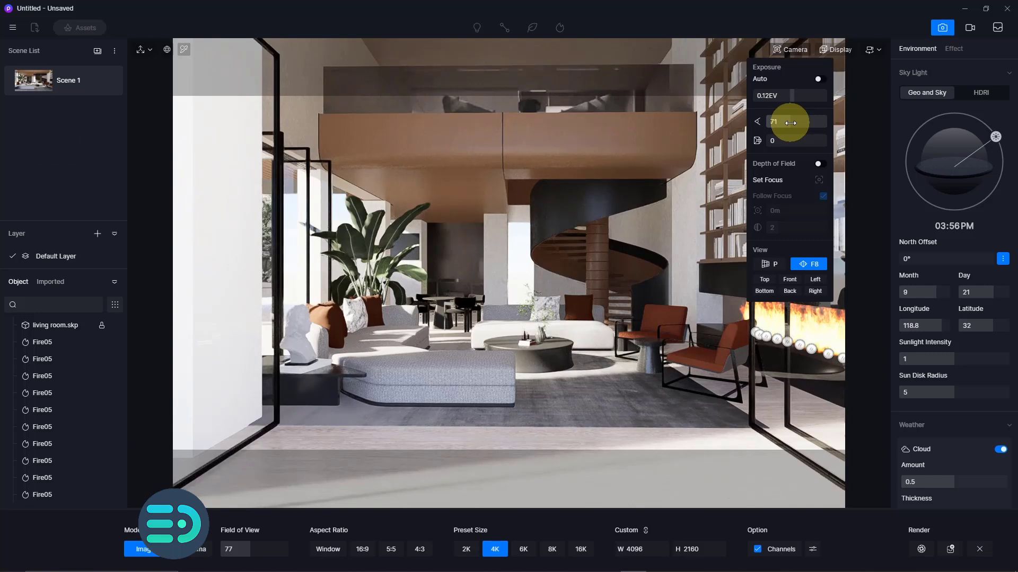
left_click_drag(790, 122, 791, 123)
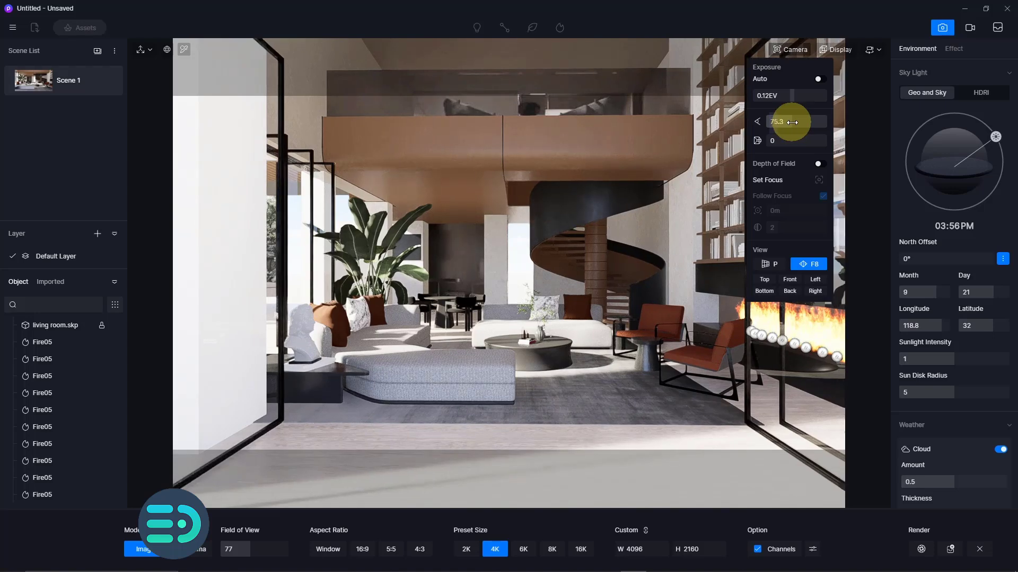
key("w")
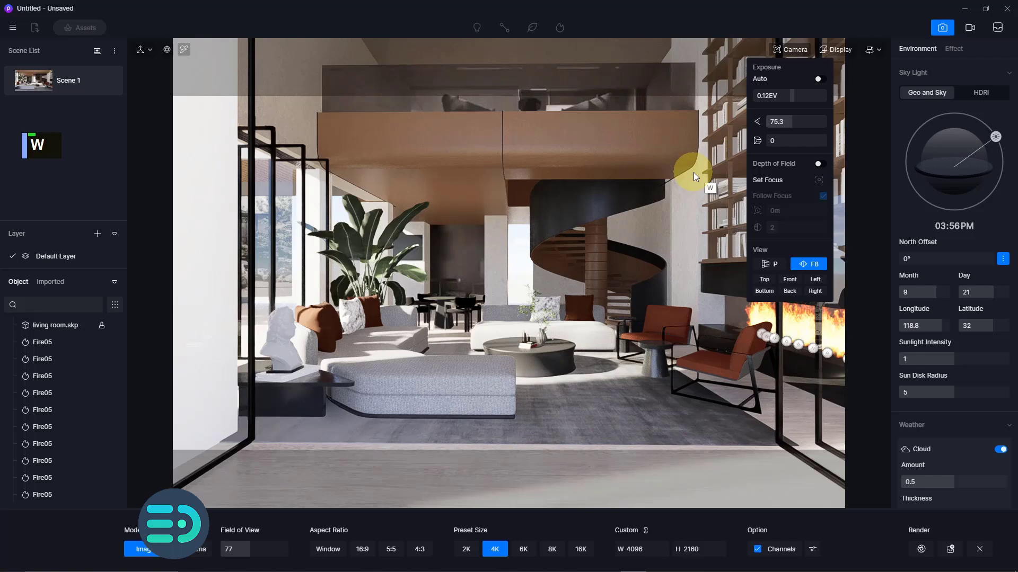
right_click_drag(629, 189, 627, 175)
Step: Set the camera's field of view to 79.6 with the two-point perspective view active
left_click(829, 49)
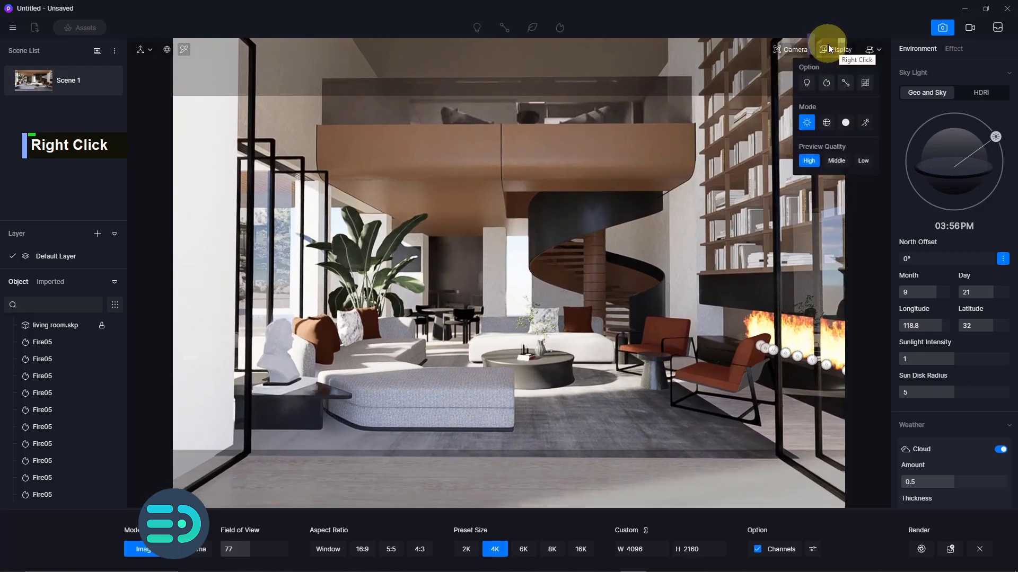
mouse_move(795, 50)
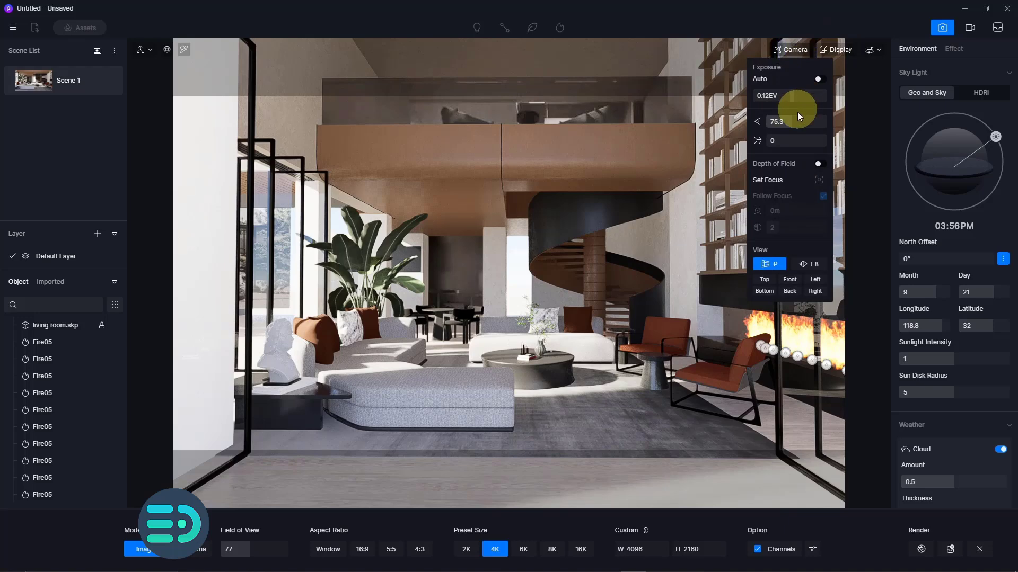
left_click_drag(791, 122, 793, 125)
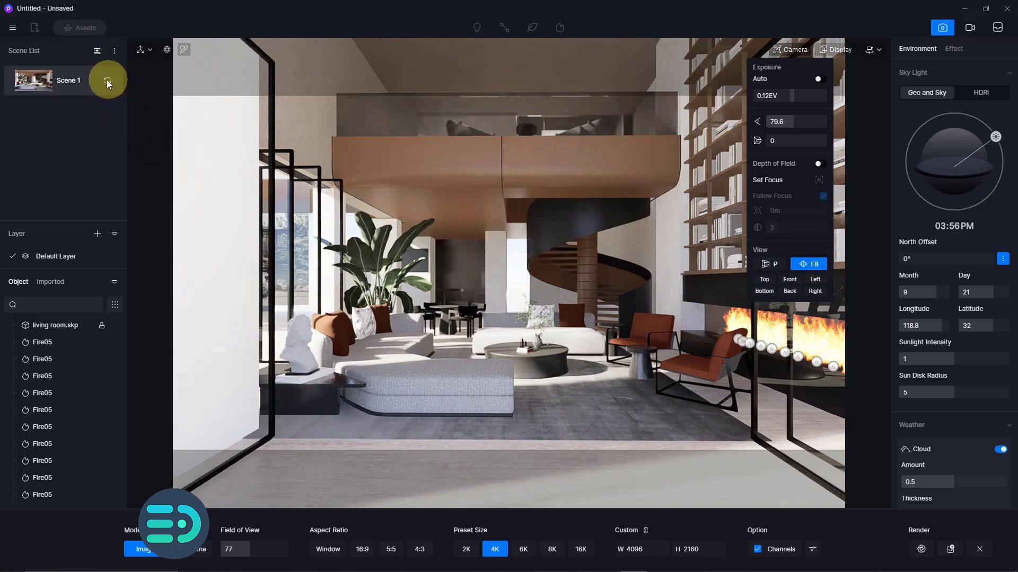
Step: Update Scene 1 with the new framing and render the 4K image
left_click(107, 80)
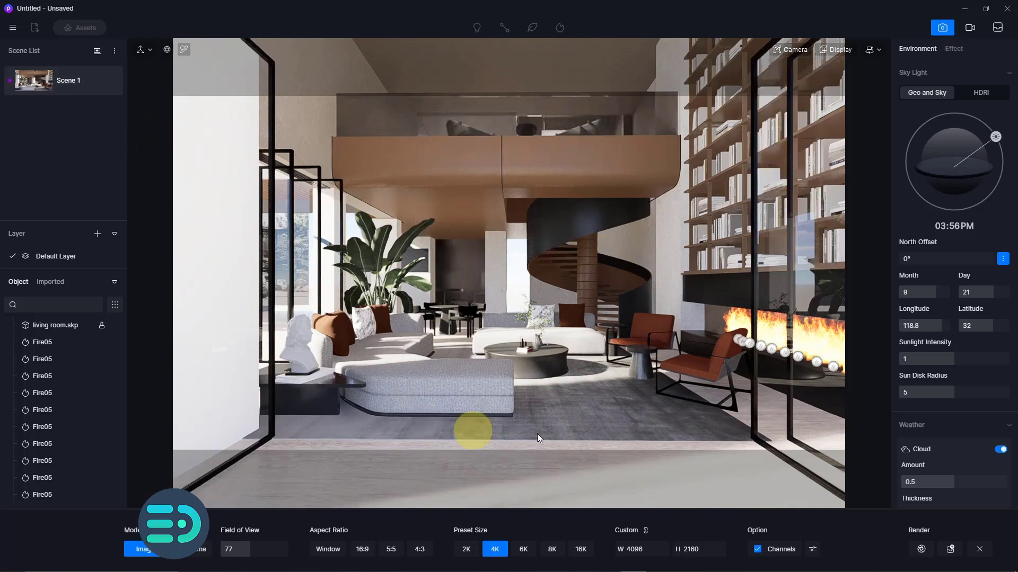
left_click(922, 550)
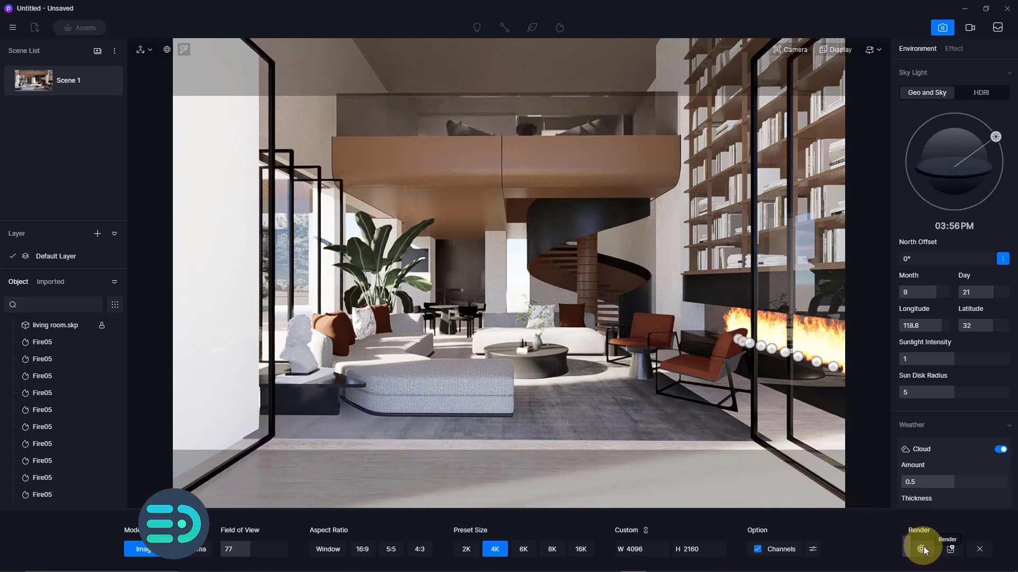
left_click(208, 237)
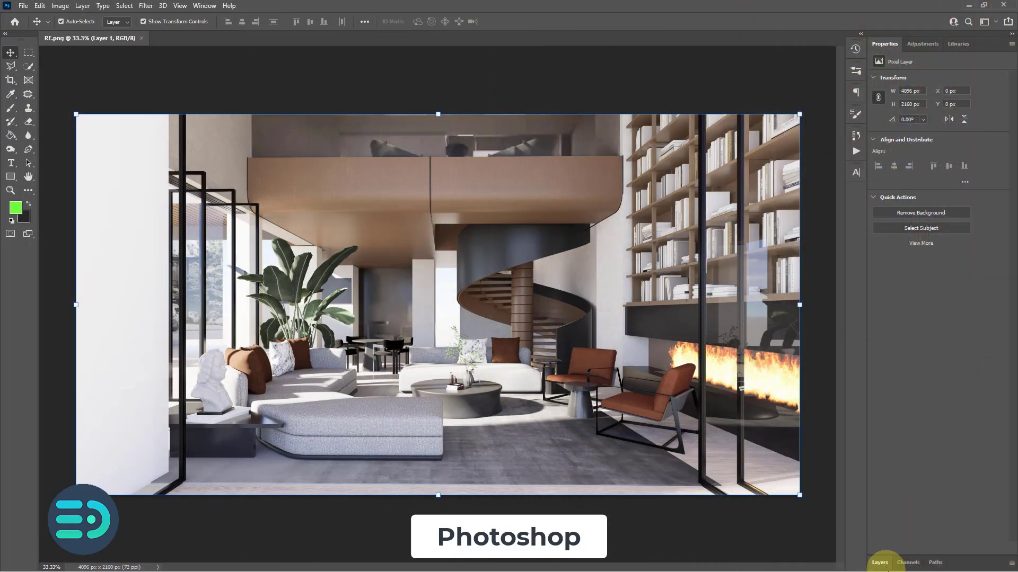
Step: Switch to Photoshop and duplicate Layer 1 of the RE.png render
left_click(880, 563)
key("ctrl")
key("ctrl+j")
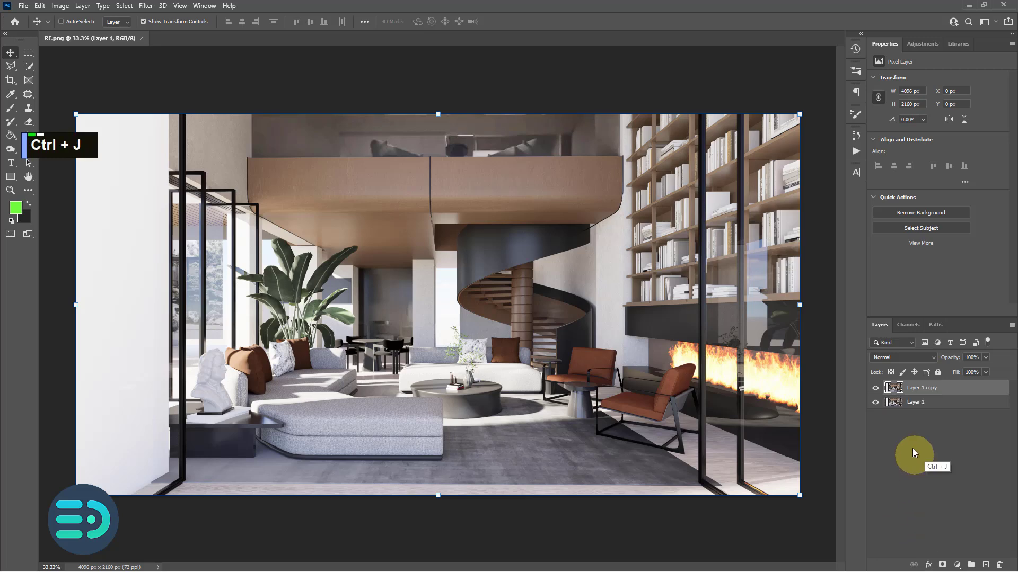
Step: Apply Camera Raw to Layer 1 copy with Temperature +3, Exposure -0.35, Contrast +10, Highlights +20, Shadows -3, Whites +8, Clarity -8 and Vibrance -3
left_click(146, 6)
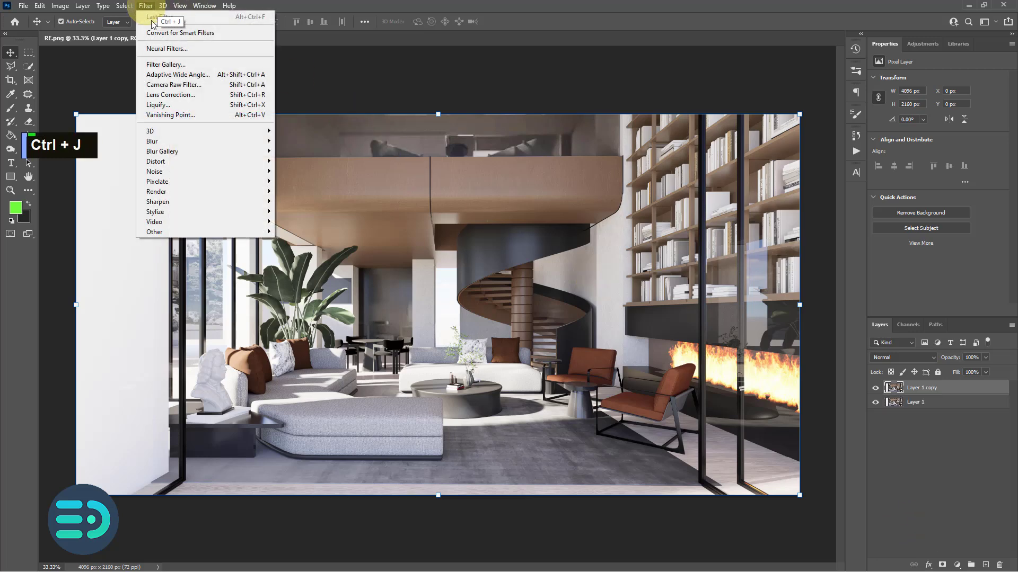
left_click(181, 83)
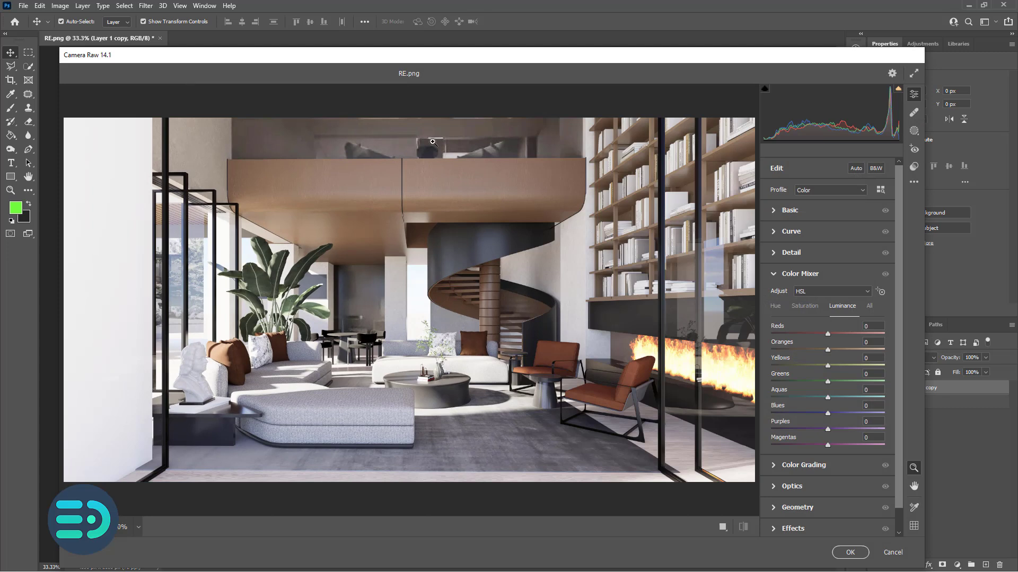
left_click(772, 210)
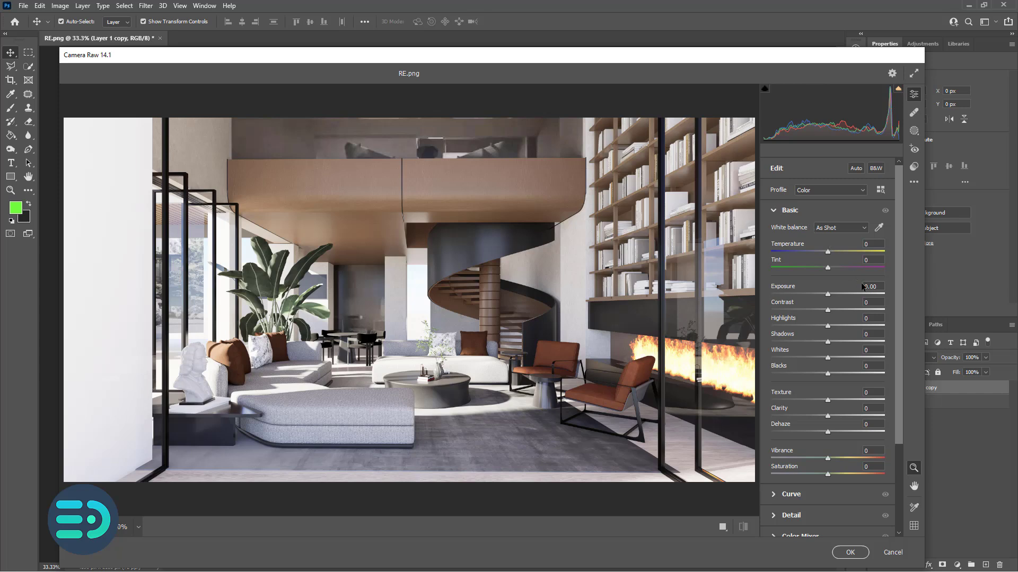
left_click_drag(828, 251, 832, 361)
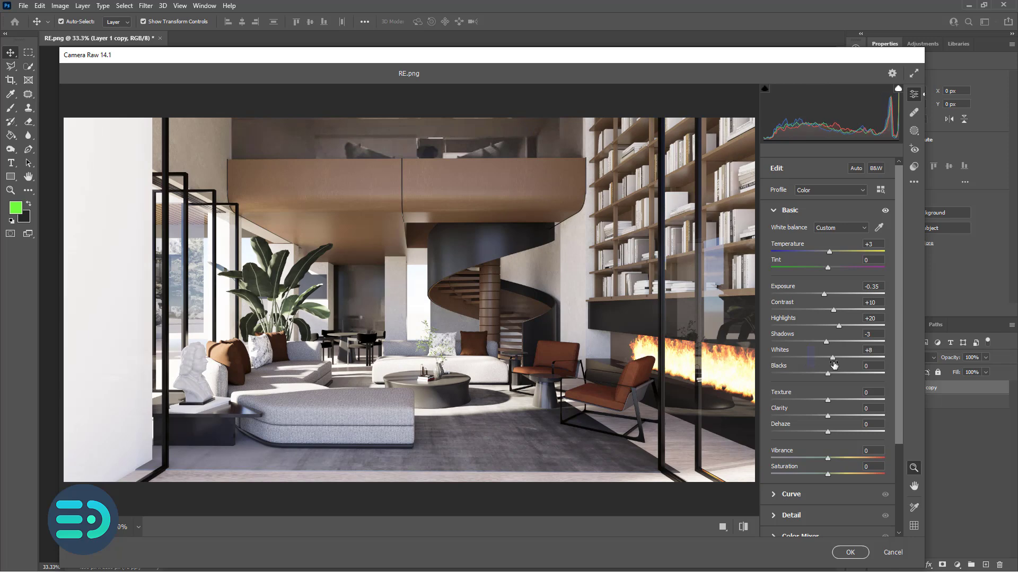
left_click_drag(829, 414, 826, 441)
Step: Set the Color Mixer luminance to +10 for oranges and +11 for yellows
scroll(826, 431, "down", 1)
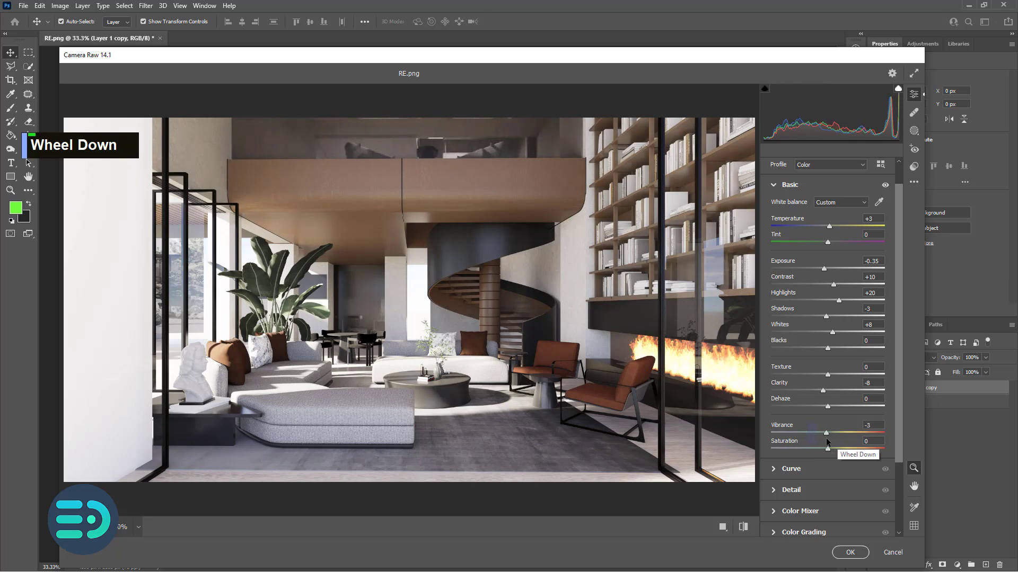
scroll(826, 442, "down", 5)
scroll(835, 425, "down", 1)
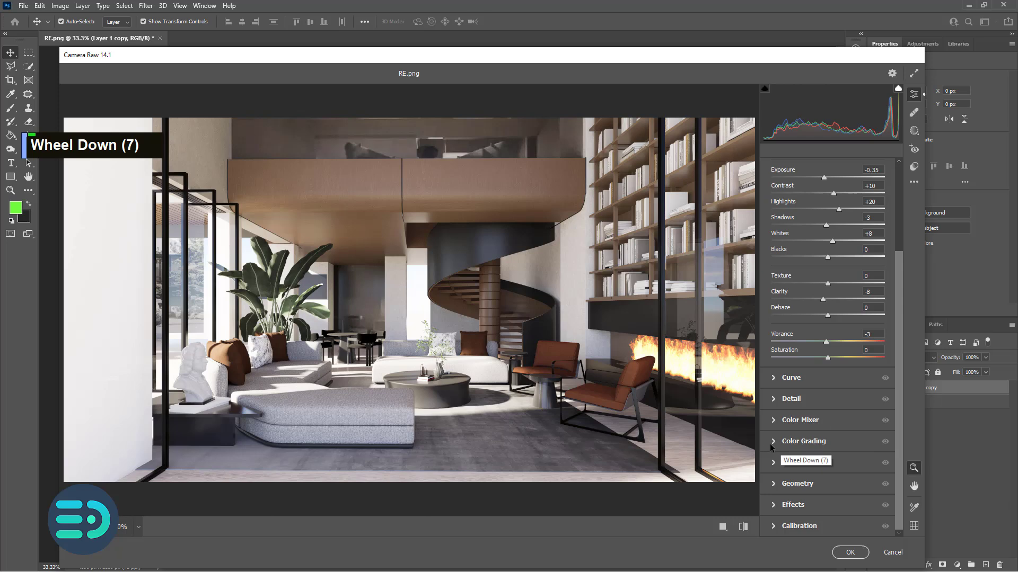
left_click(773, 422)
left_click_drag(833, 351, 835, 389)
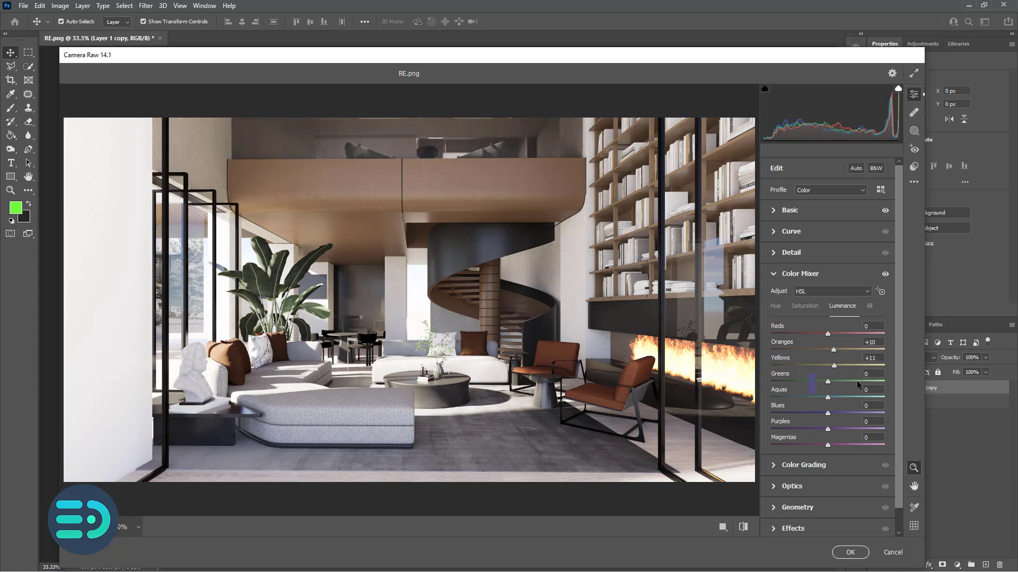
mouse_move(845, 379)
left_mouse_down()
mouse_move(821, 384)
mouse_move(864, 384)
mouse_move(833, 395)
left_mouse_up()
Step: Fine-tune the yellow and green saturation in the Color Mixer and apply the Camera Raw adjustments
left_click(806, 307)
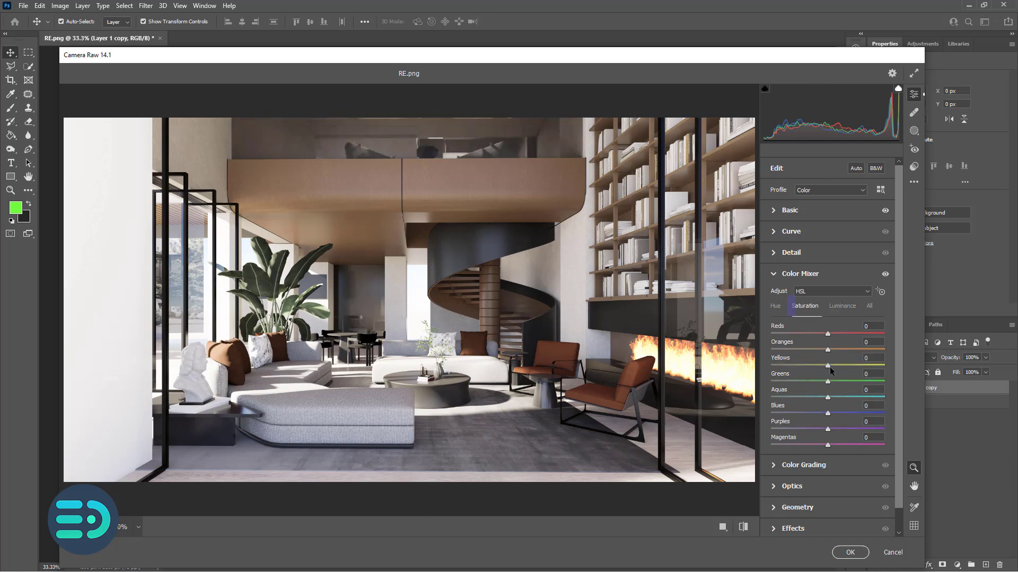
mouse_move(833, 381)
left_mouse_down()
mouse_move(867, 348)
mouse_move(863, 365)
mouse_move(830, 371)
left_mouse_up()
left_click(838, 550)
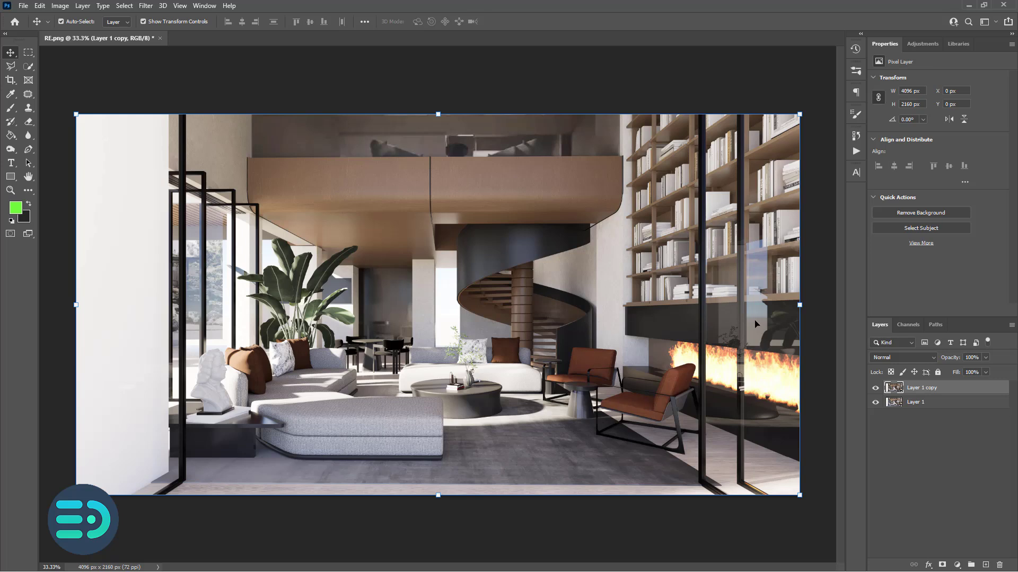
Step: Add an Exposure adjustment layer above Layer 1 copy and set its offset to +0.0021
left_click(957, 565)
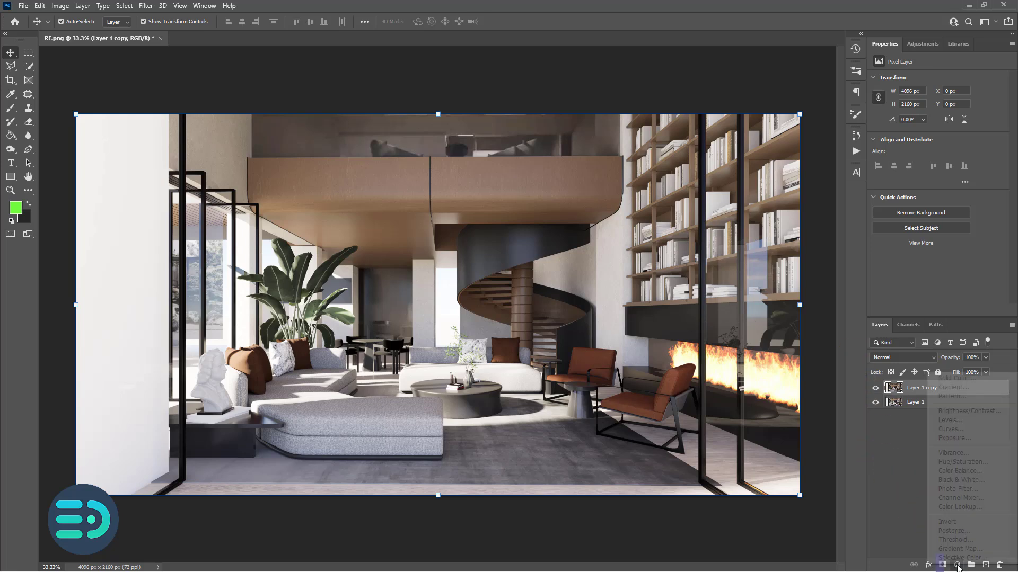
left_click(964, 439)
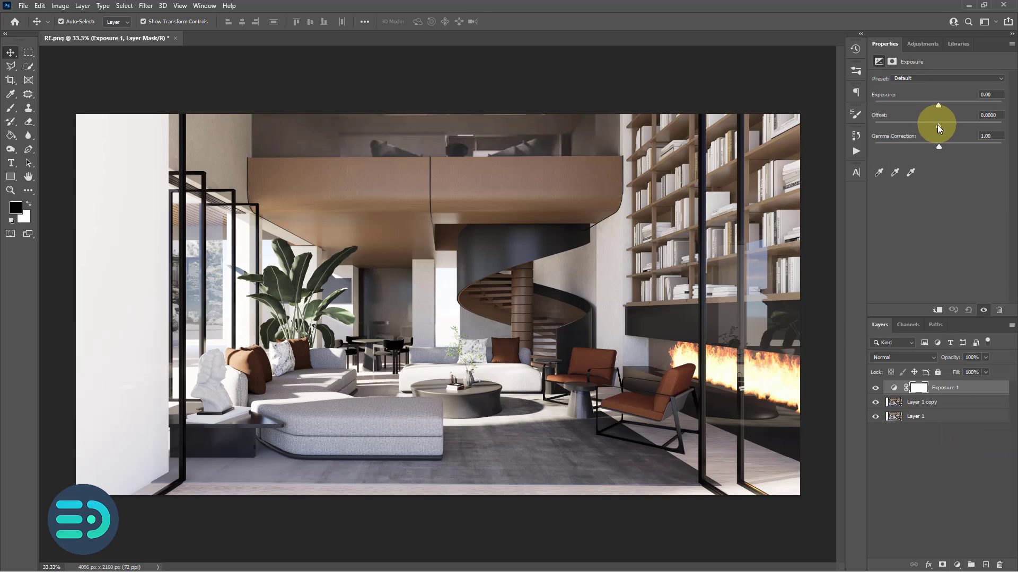
left_click_drag(938, 127, 939, 127)
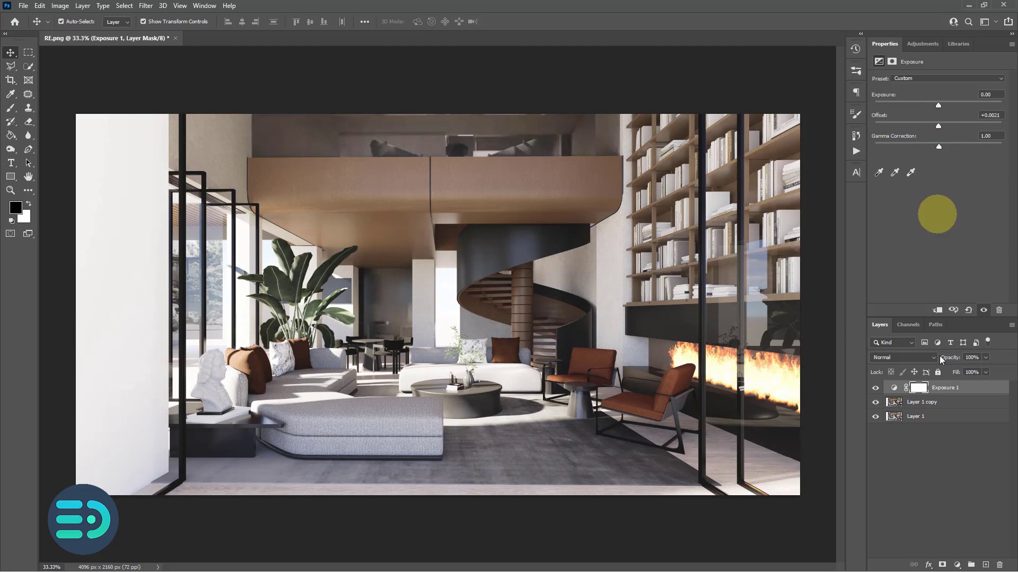
Step: Add a Brightness/Contrast adjustment layer and set its brightness to 4 and contrast to 13
left_click(956, 565)
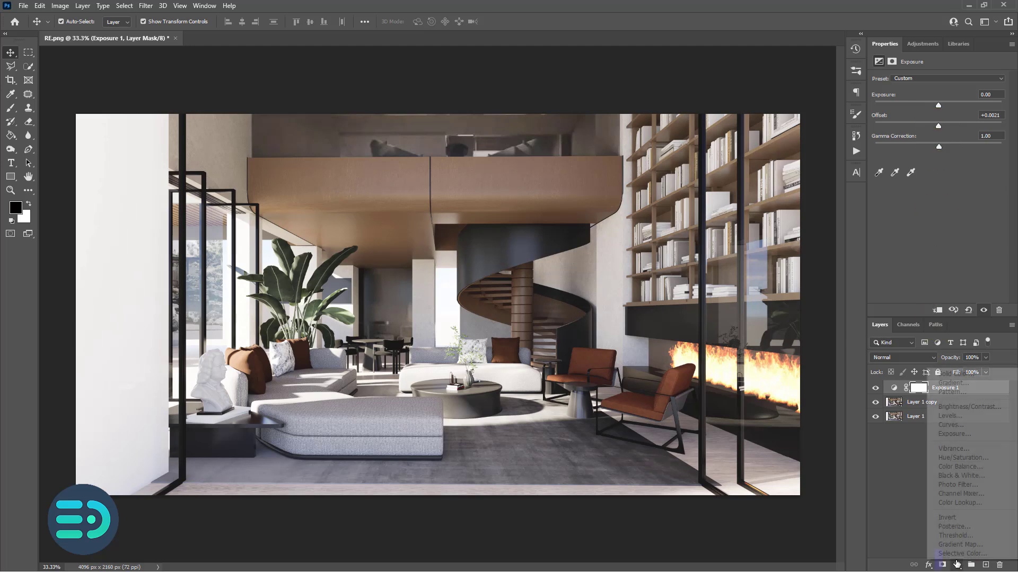
left_click(956, 407)
mouse_move(943, 129)
left_mouse_down()
mouse_move(970, 139)
mouse_move(949, 146)
left_mouse_up()
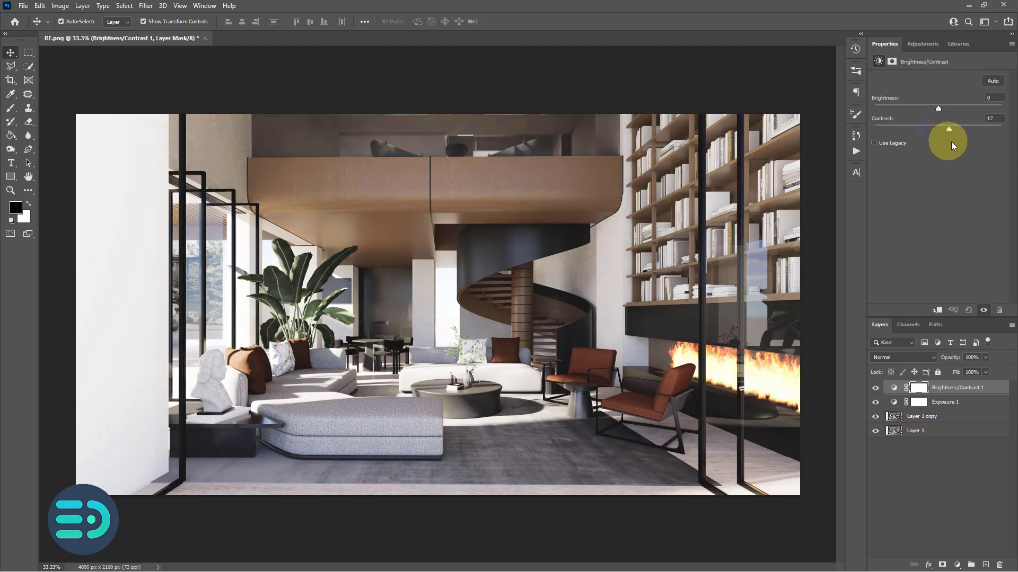
mouse_move(937, 104)
left_mouse_down()
mouse_move(940, 113)
mouse_move(927, 115)
mouse_move(941, 121)
left_mouse_up()
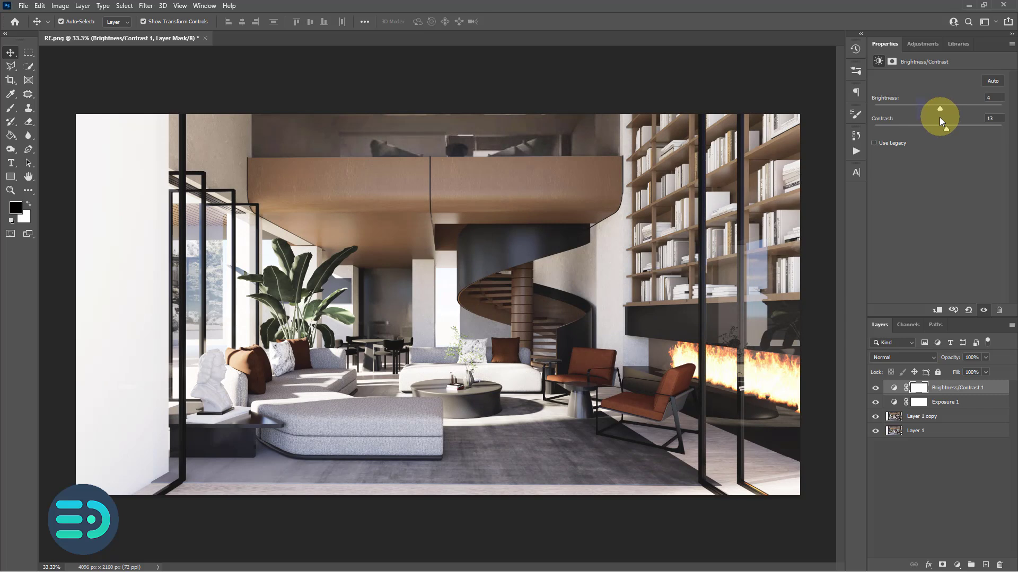